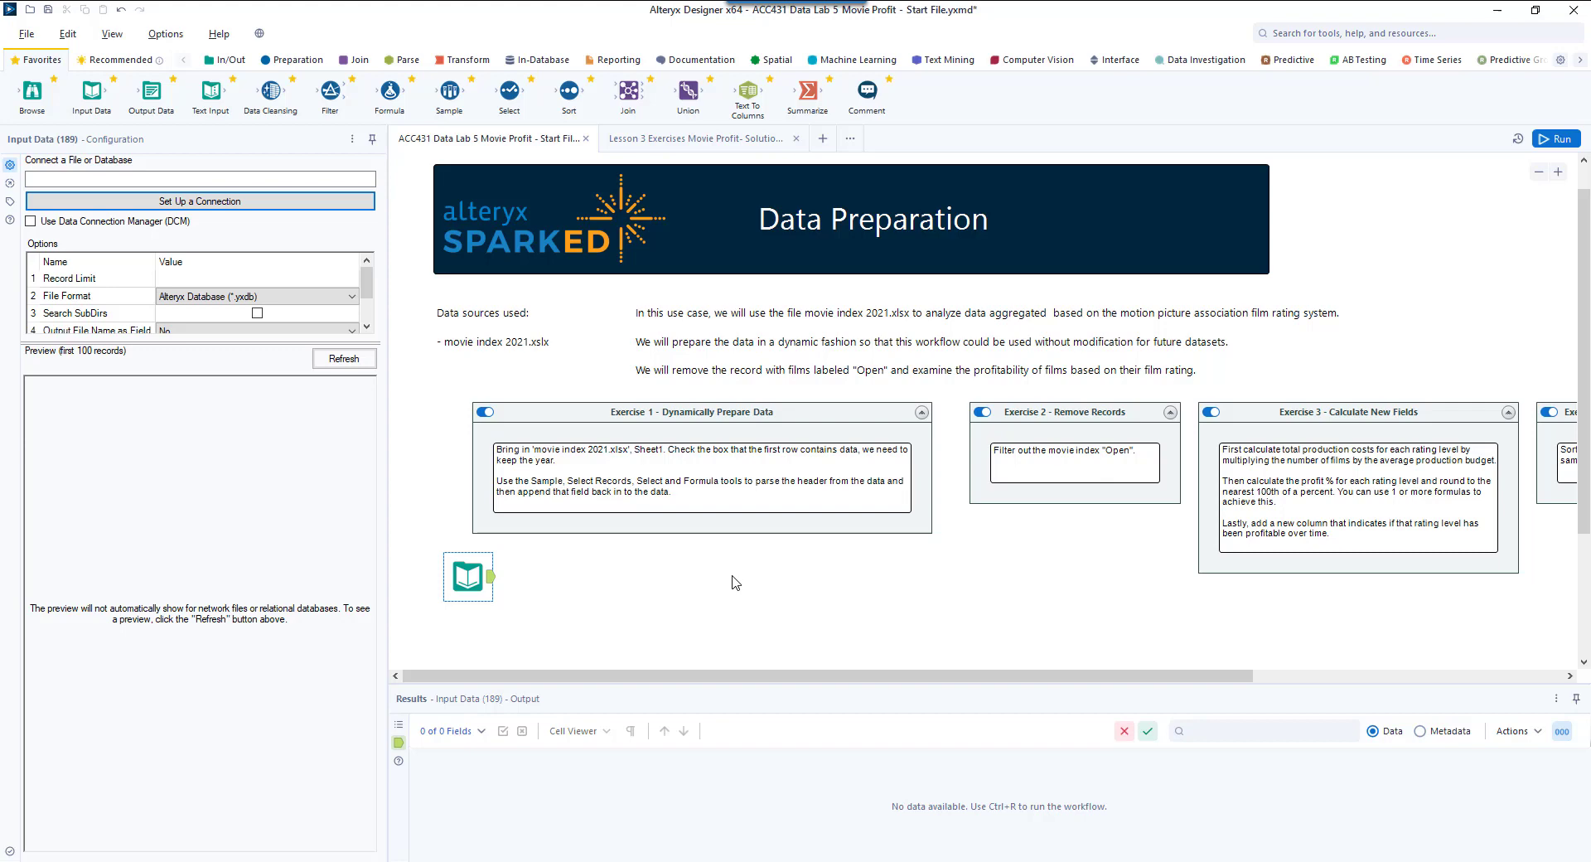
# Step: Connect the Input Data tool to Sheet1 of the movie index 2021.xlsx file
pyautogui.click(466, 580)
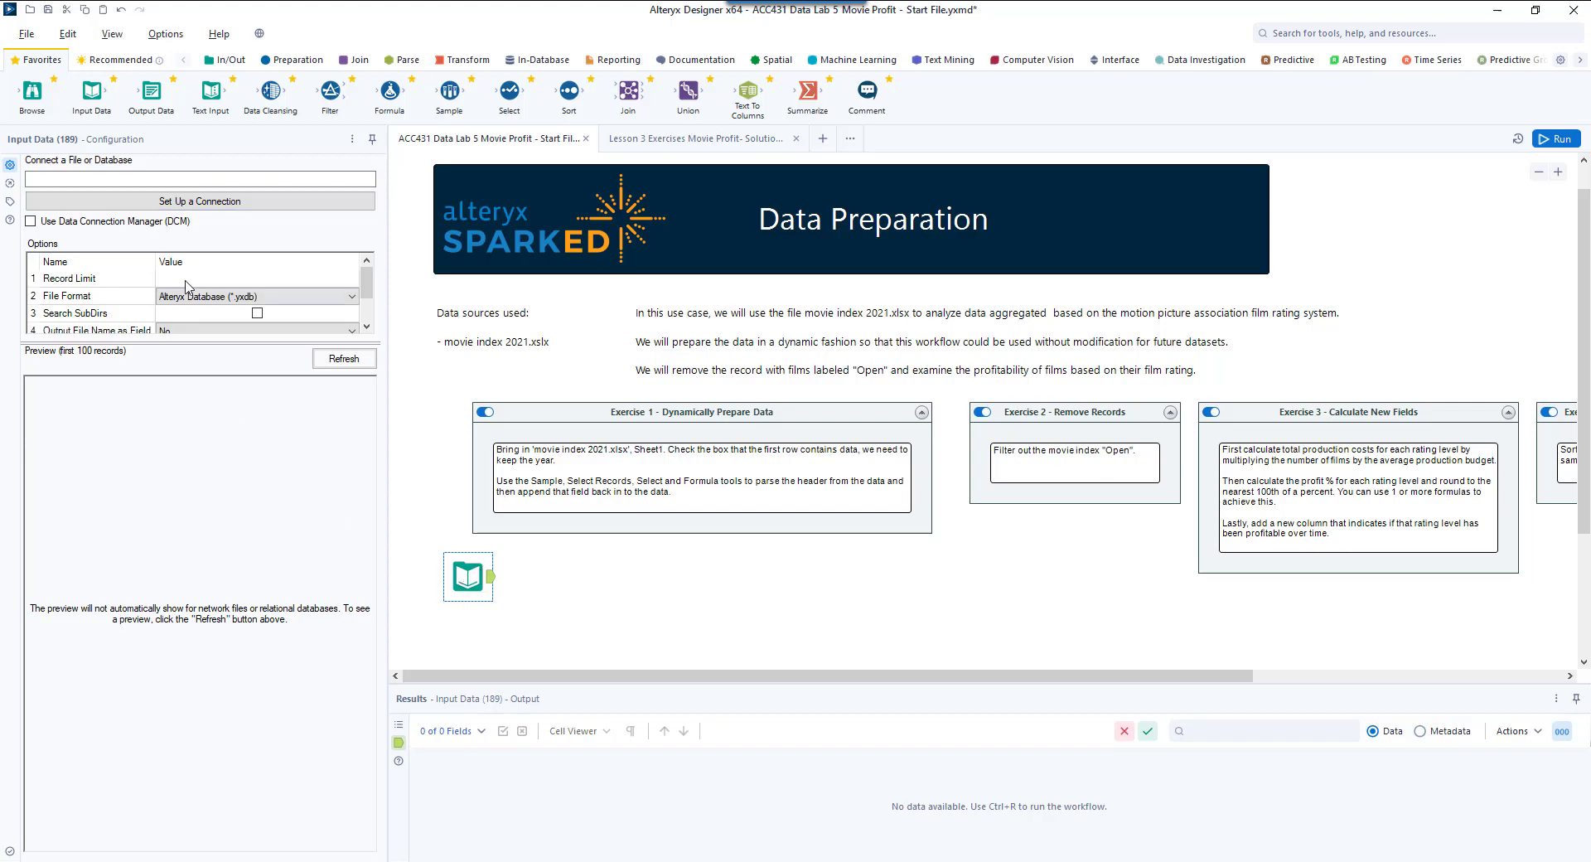
pyautogui.click(182, 202)
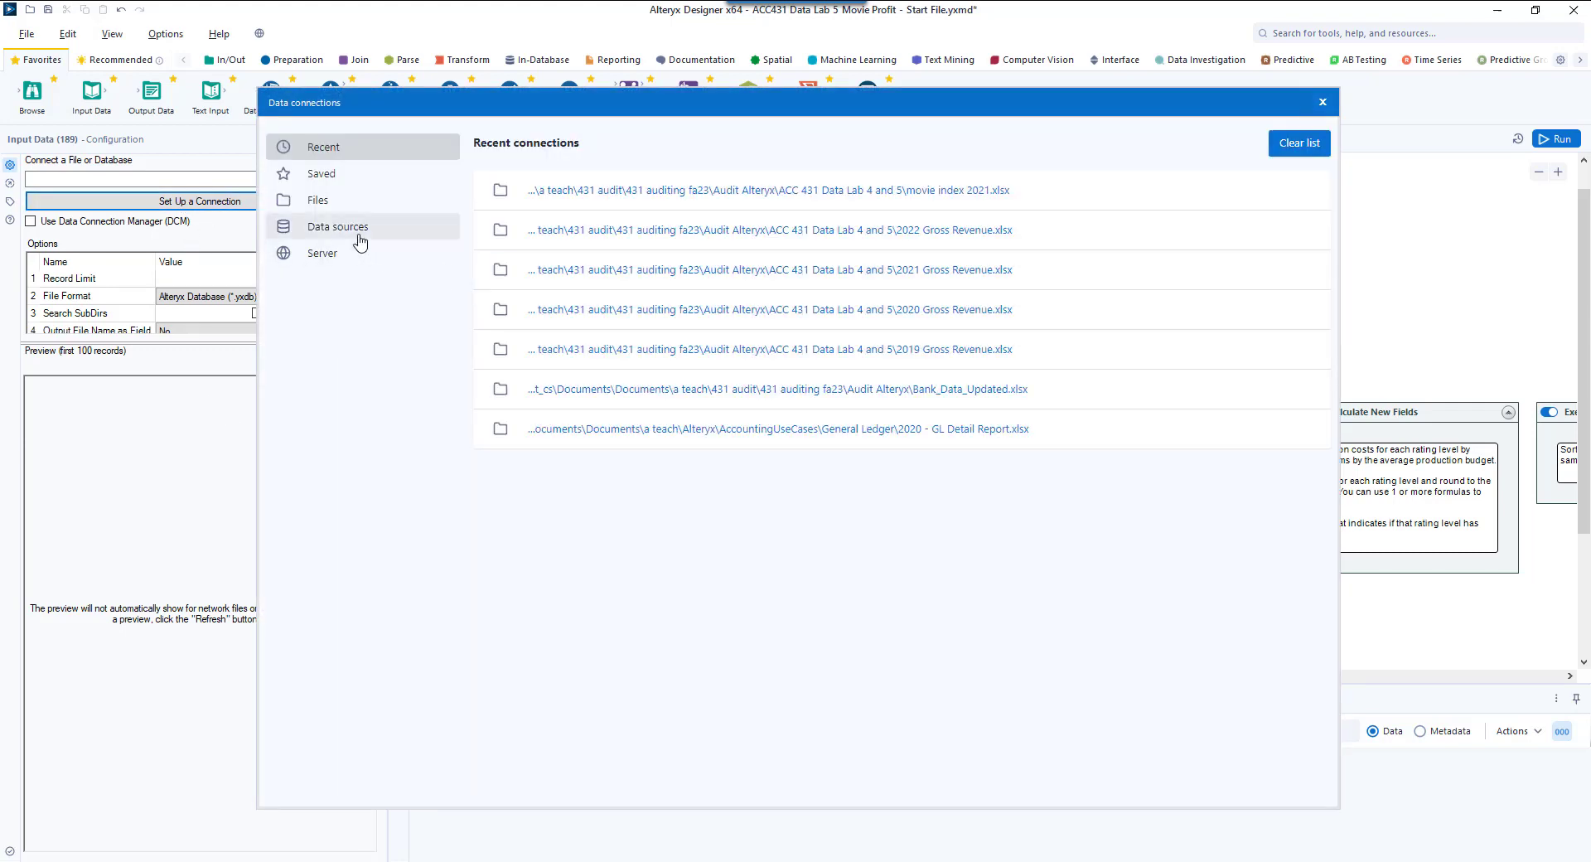
pyautogui.click(318, 203)
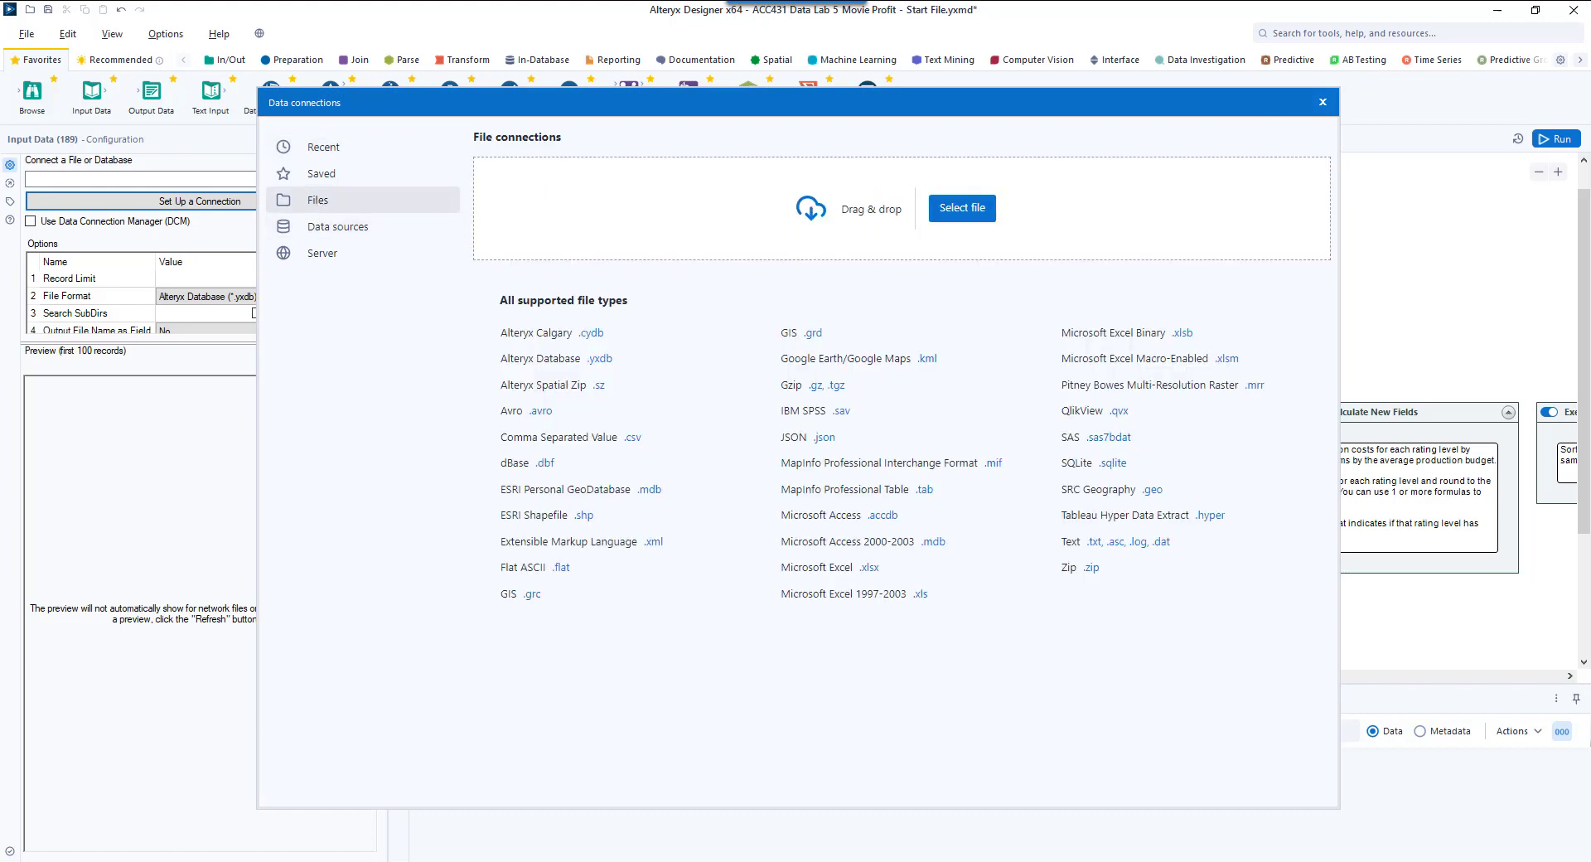
pyautogui.hotkey('alt', 'Tab')
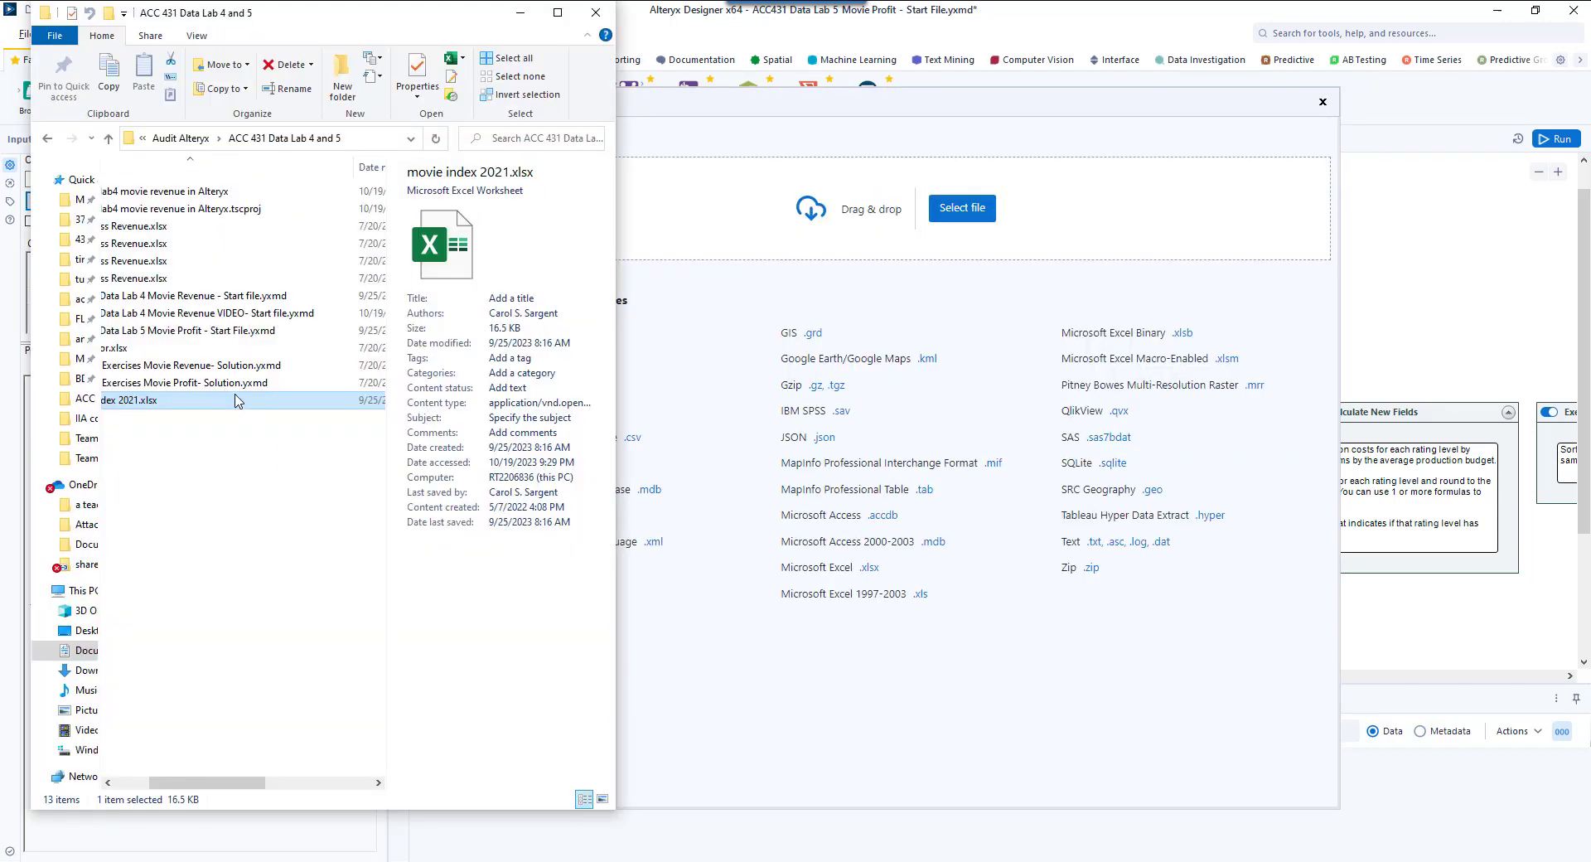
pyautogui.moveTo(239, 401); pyautogui.dragTo(807, 220)
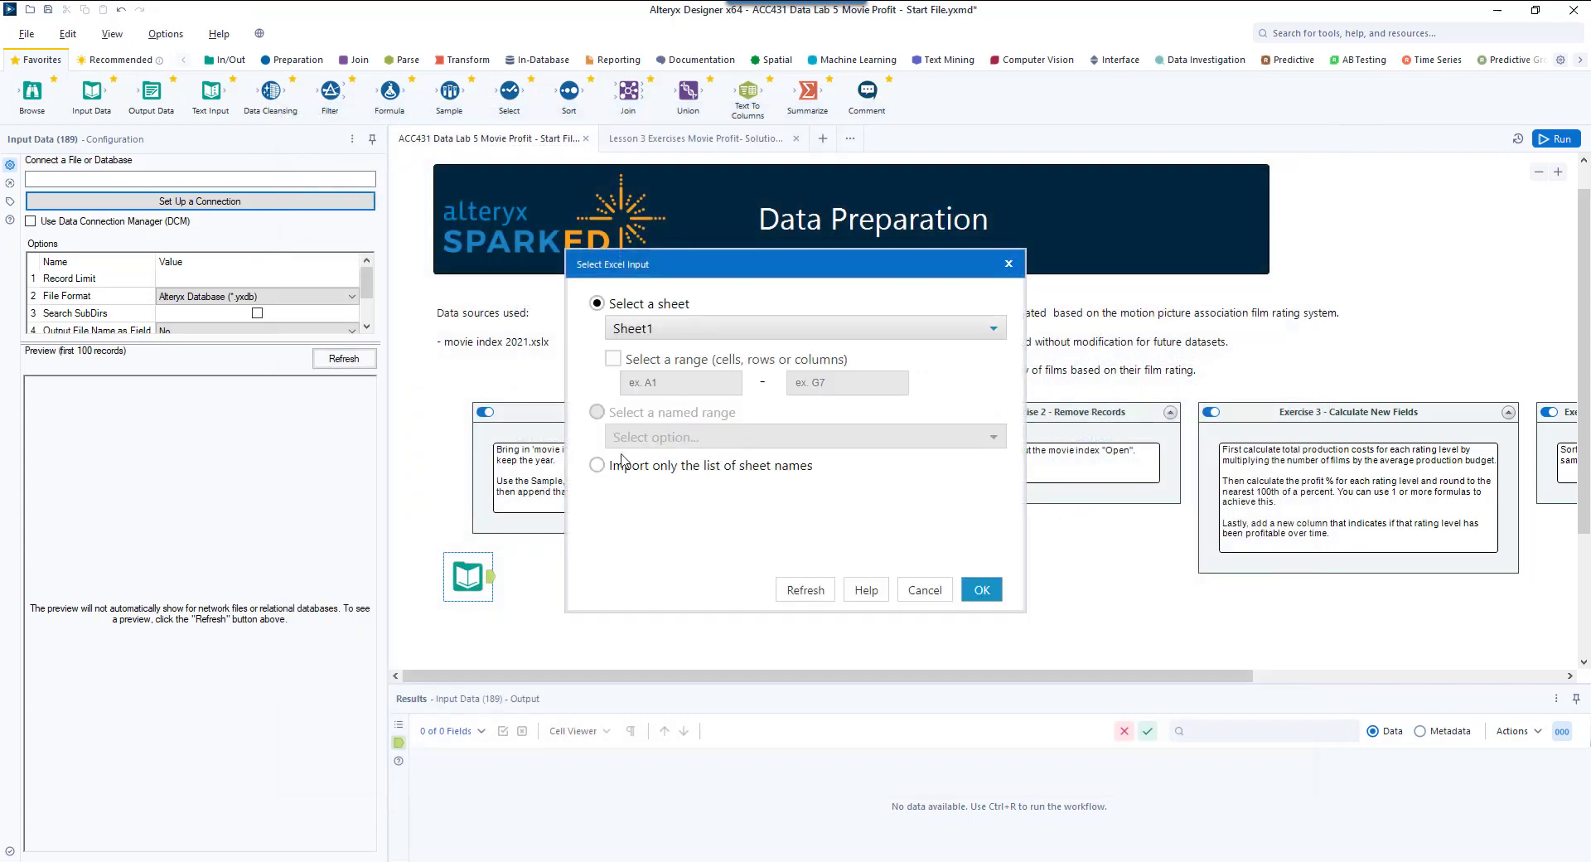
pyautogui.click(982, 589)
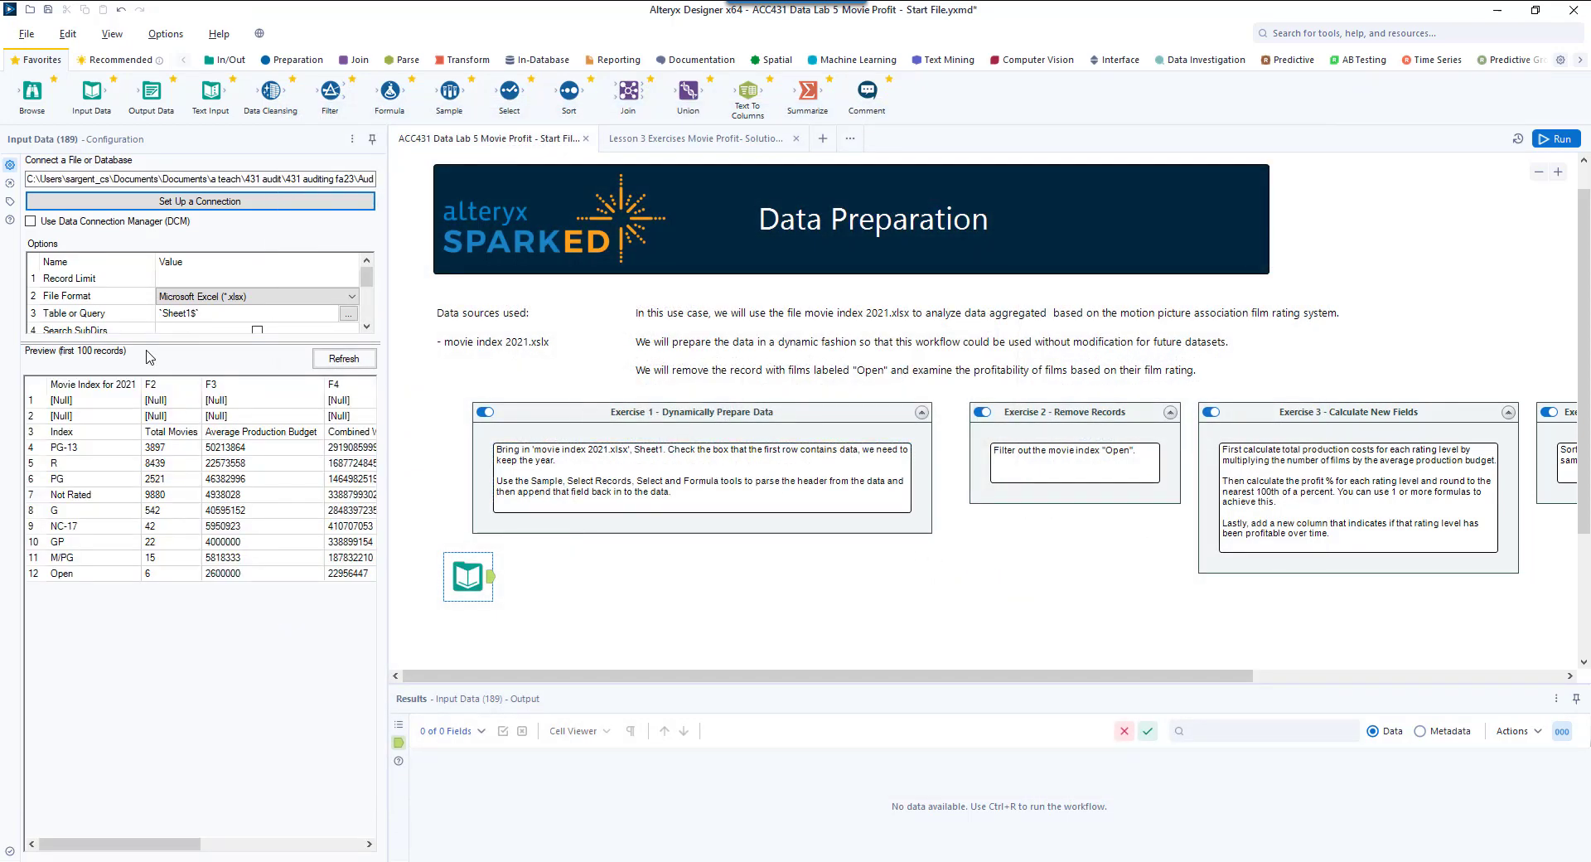
# Step: Enable the First Row Contains Data option for the movie index input
pyautogui.moveTo(156, 343); pyautogui.dragTo(153, 412)
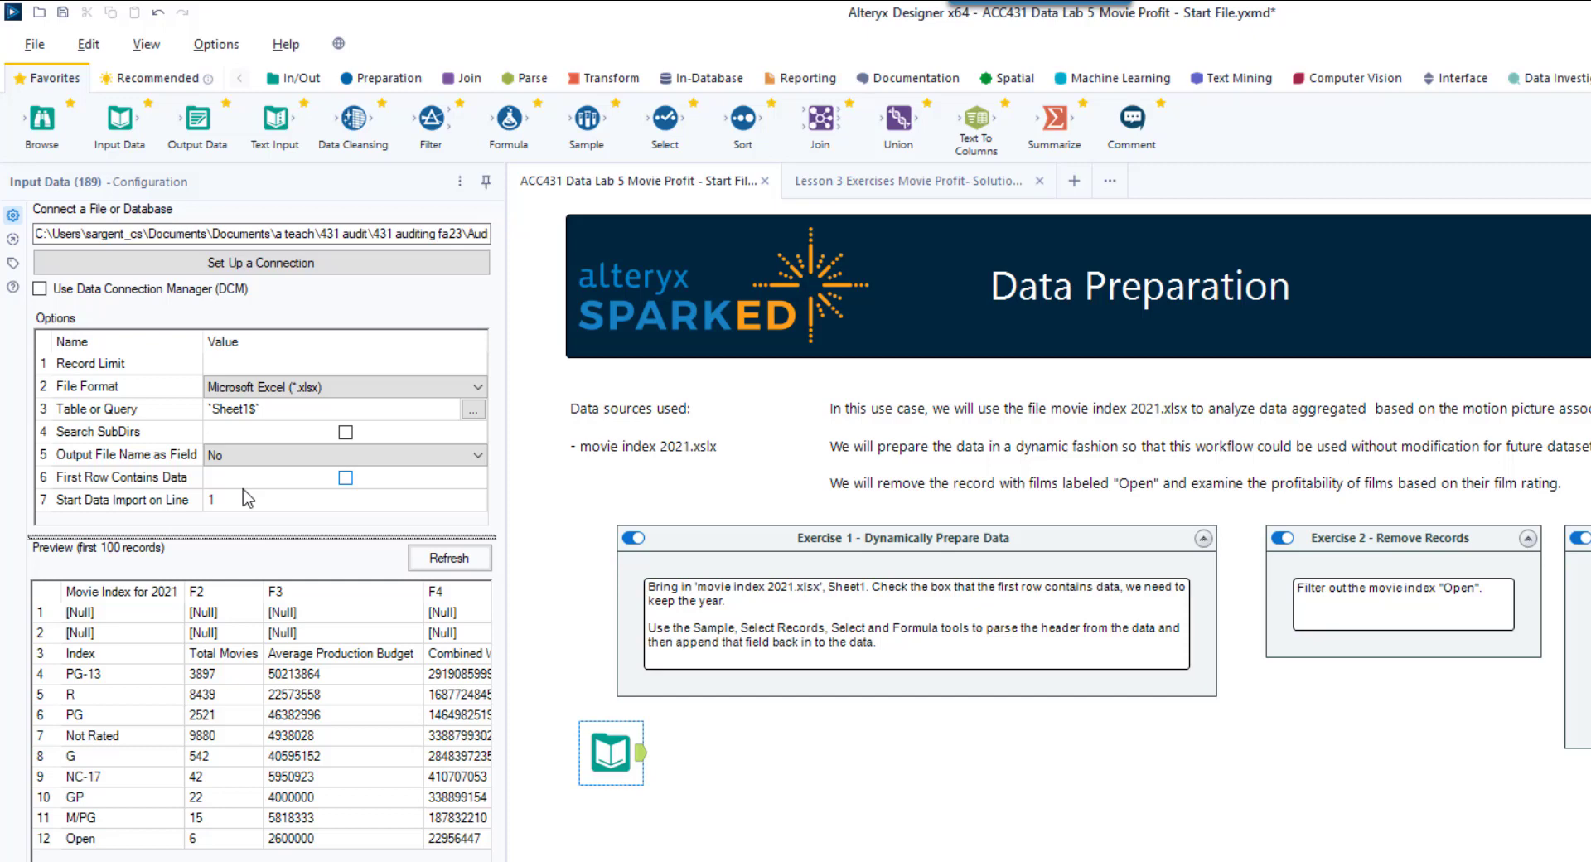
pyautogui.click(275, 455)
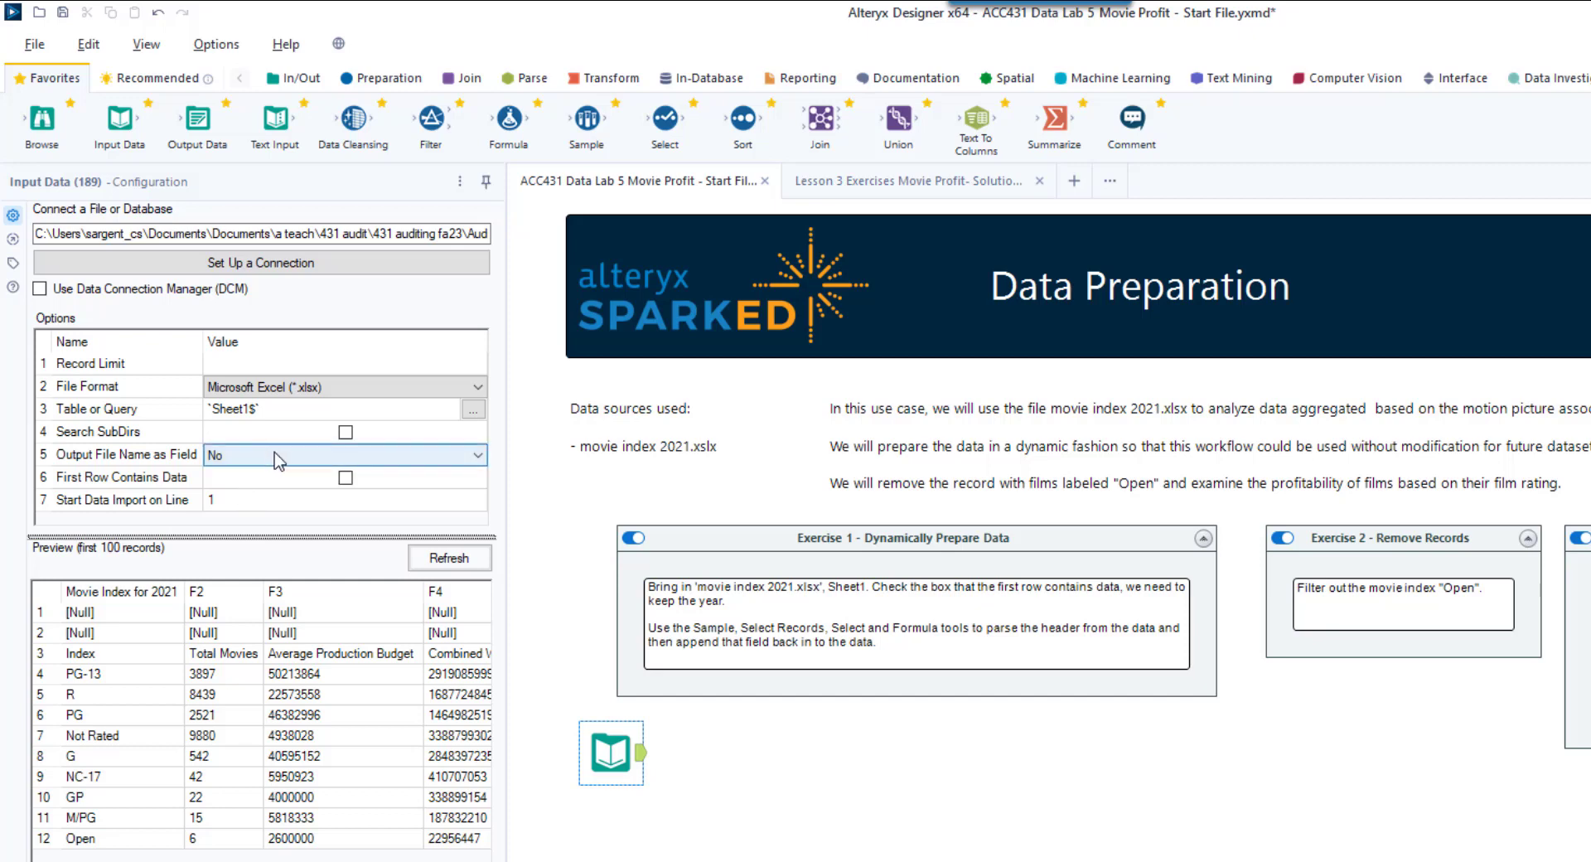
pyautogui.click(327, 466)
pyautogui.scroll(1, 281, 459)
pyautogui.click(345, 477)
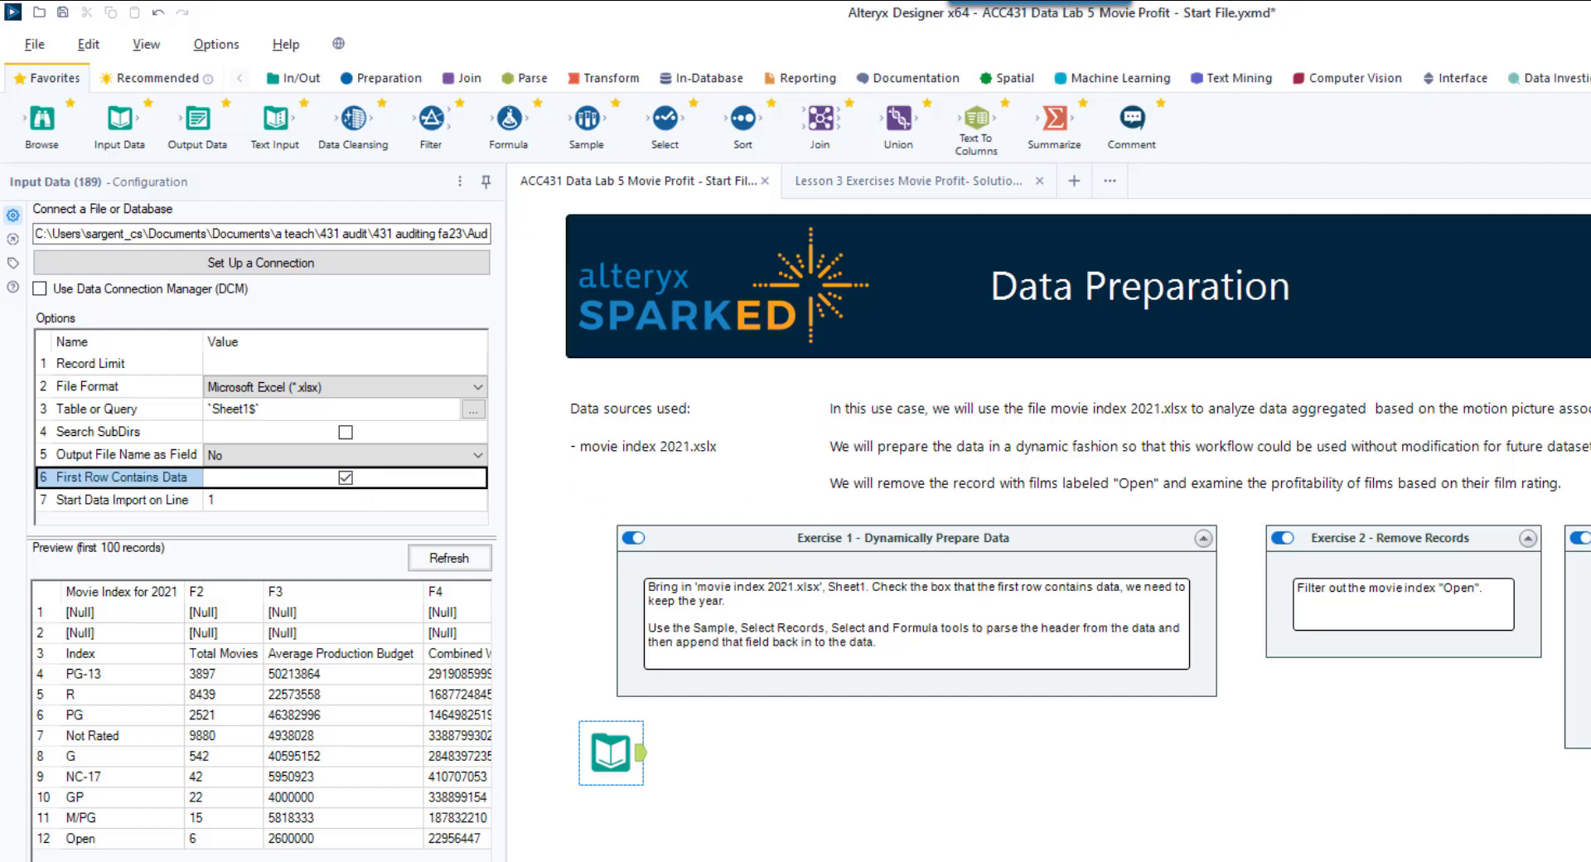
pyautogui.click(729, 779)
# Step: Run the workflow and display the output records of the Input Data tool
pyautogui.click(612, 753)
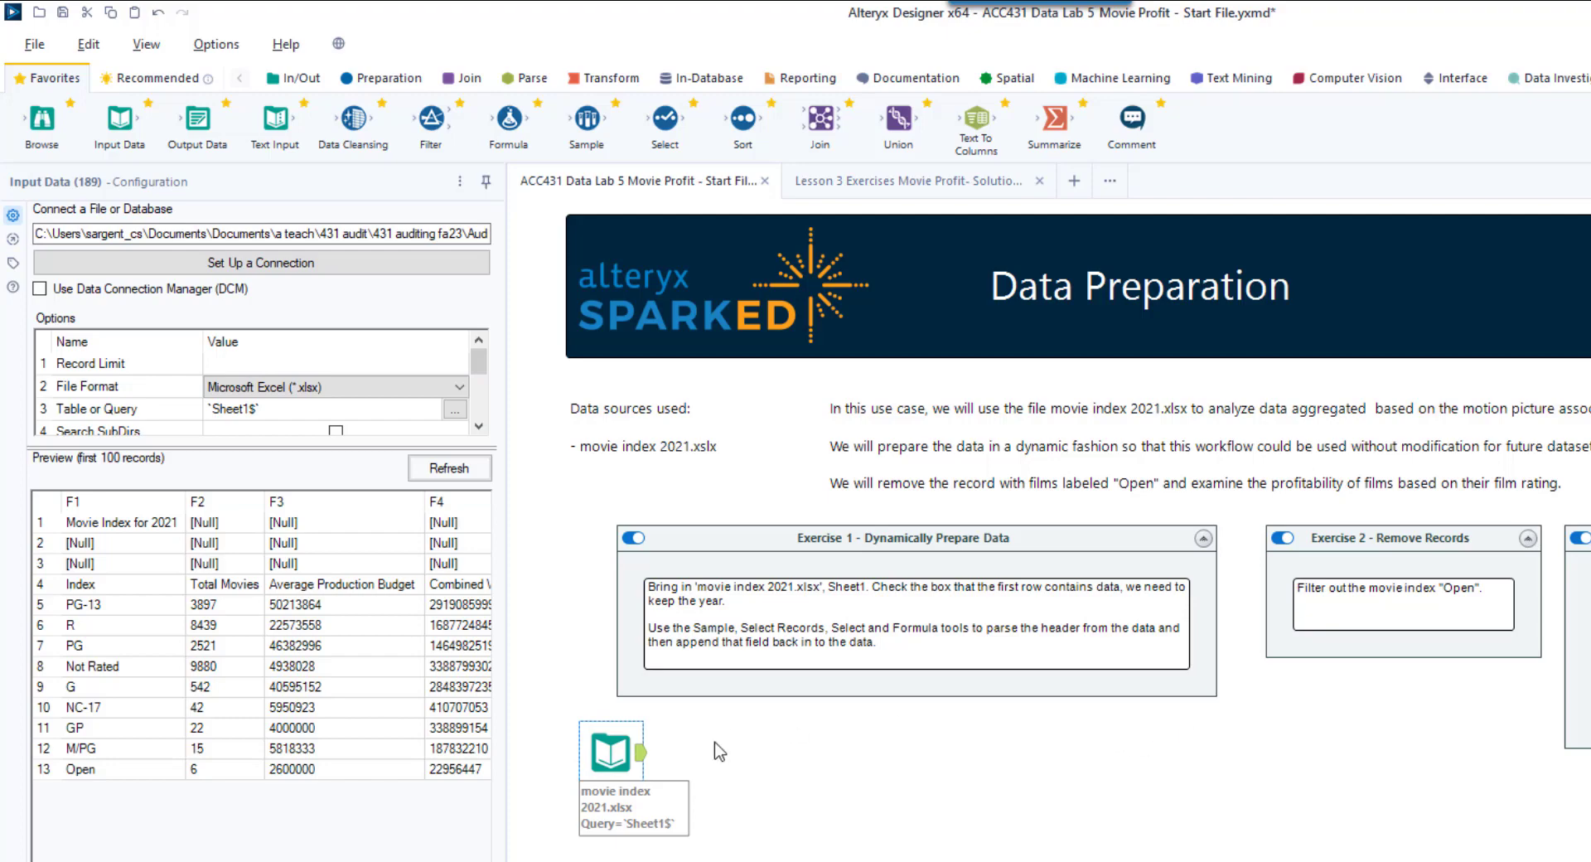
pyautogui.hotkey('ctrl', 'r')
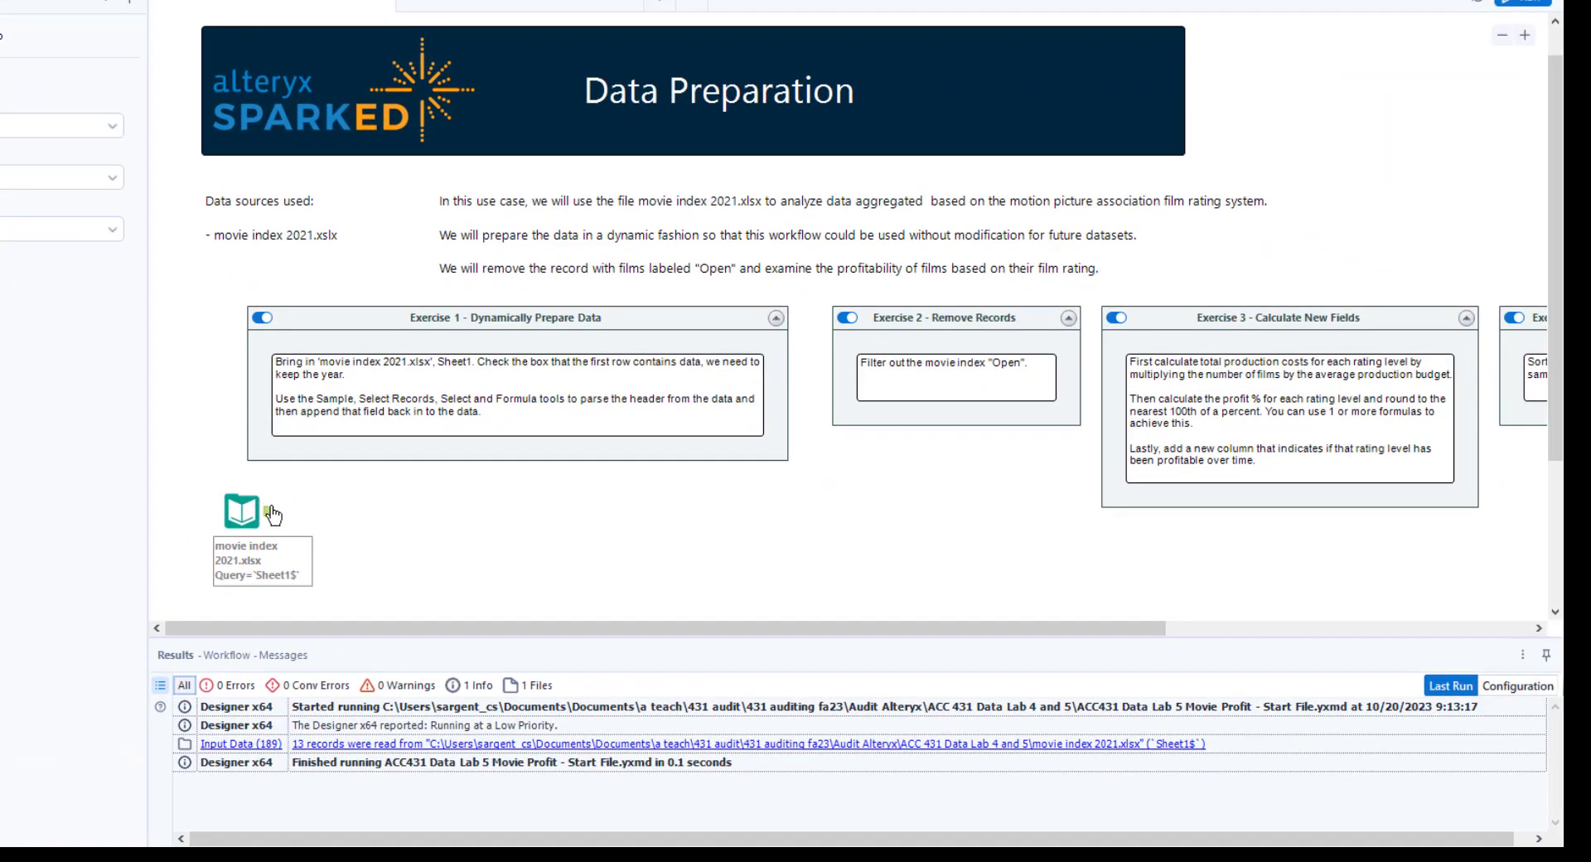
pyautogui.click(272, 515)
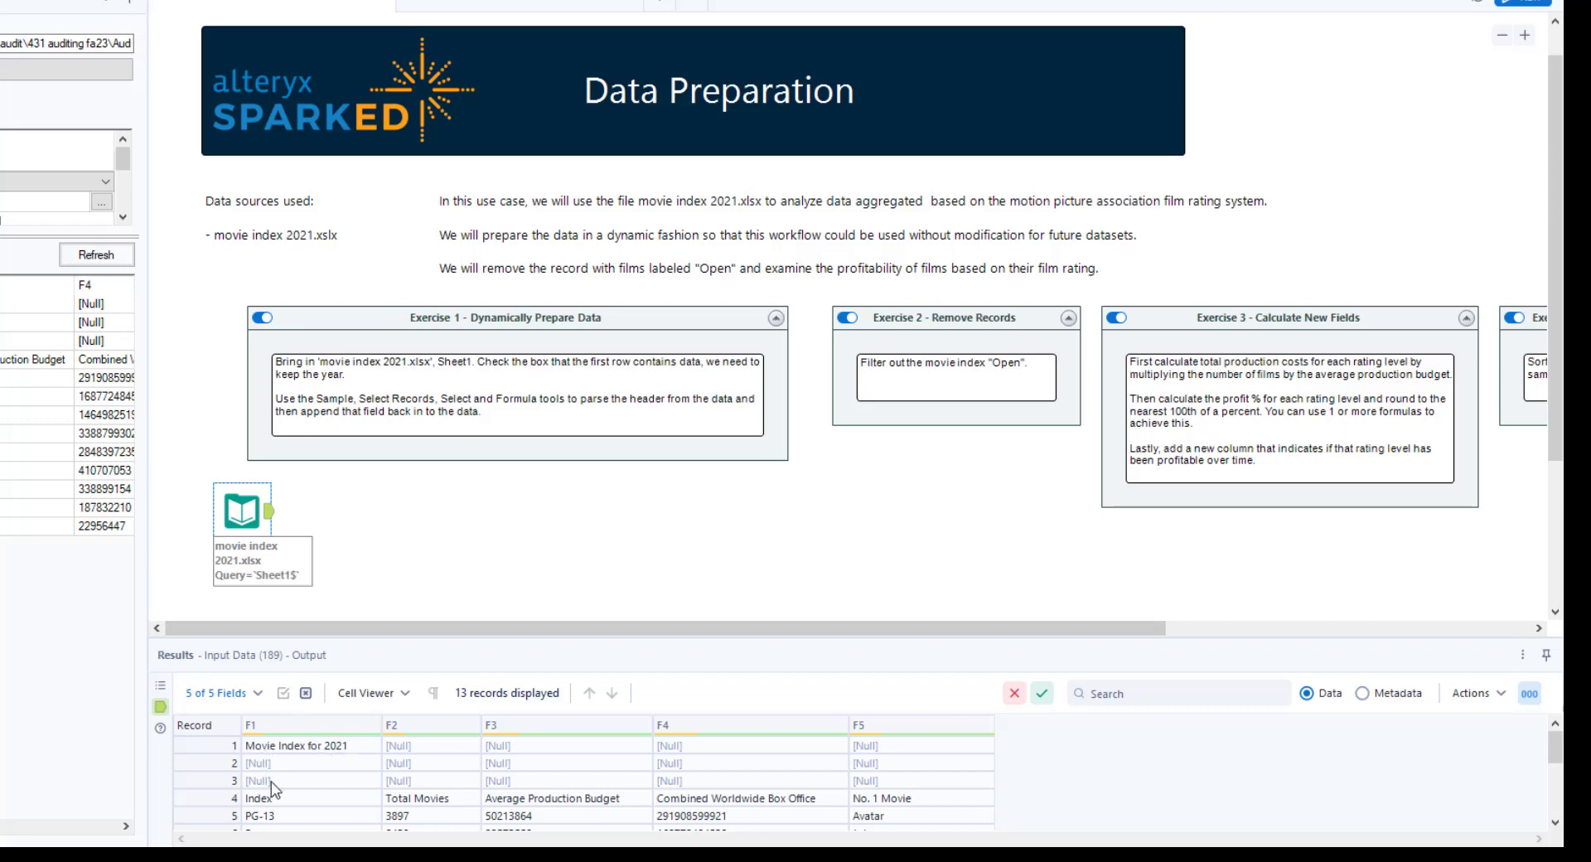
# Step: Add a Sample tool that skips the first 3 rows and connect it to the Input Data tool's output
pyautogui.scroll(-1, 671, 494)
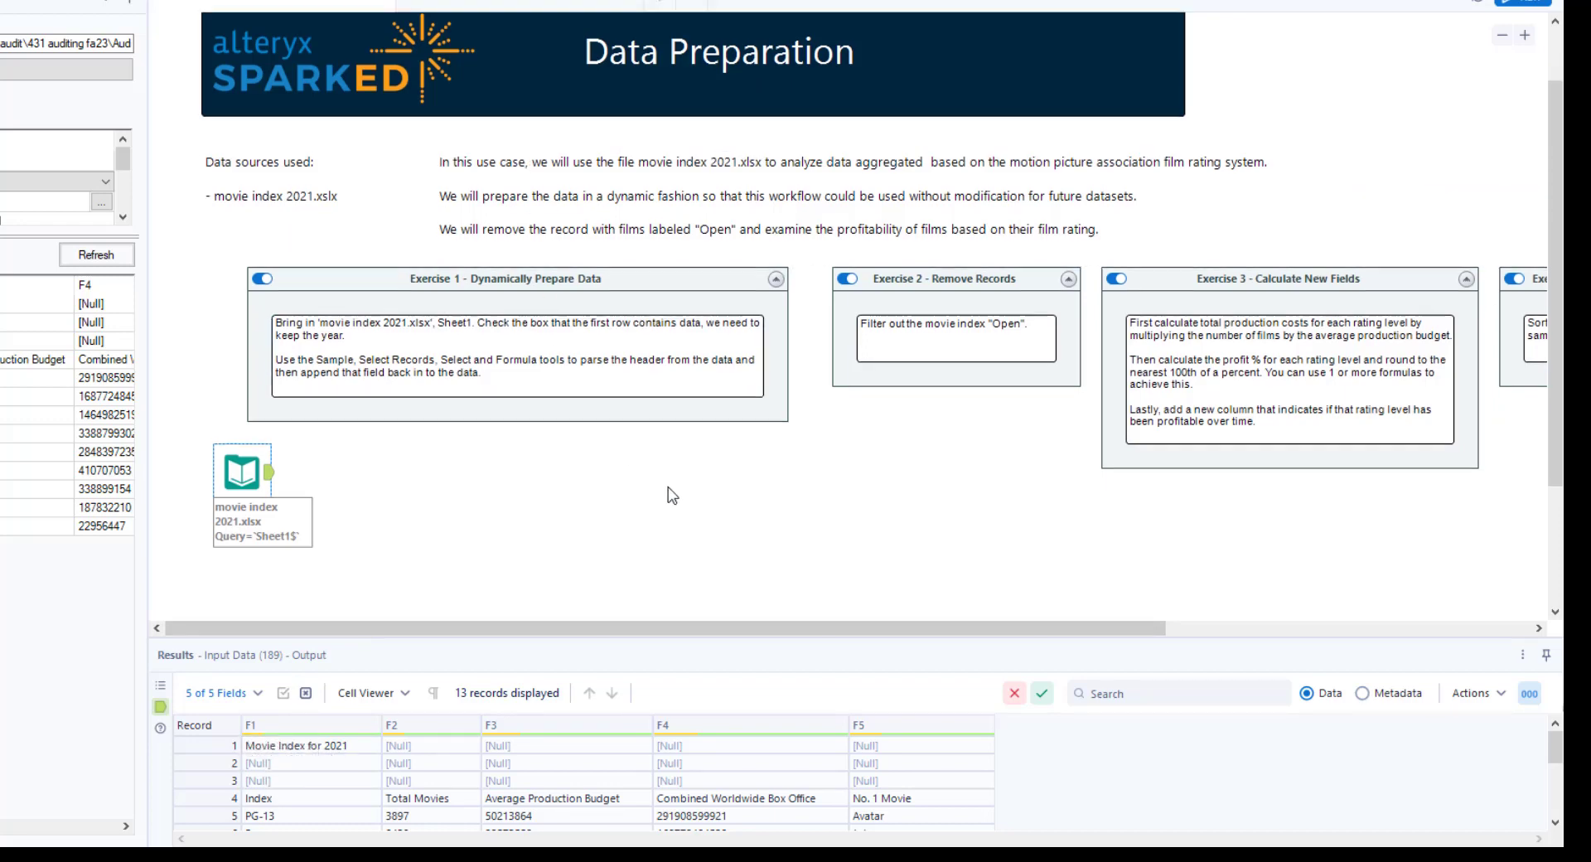
pyautogui.scroll(-4, 671, 494)
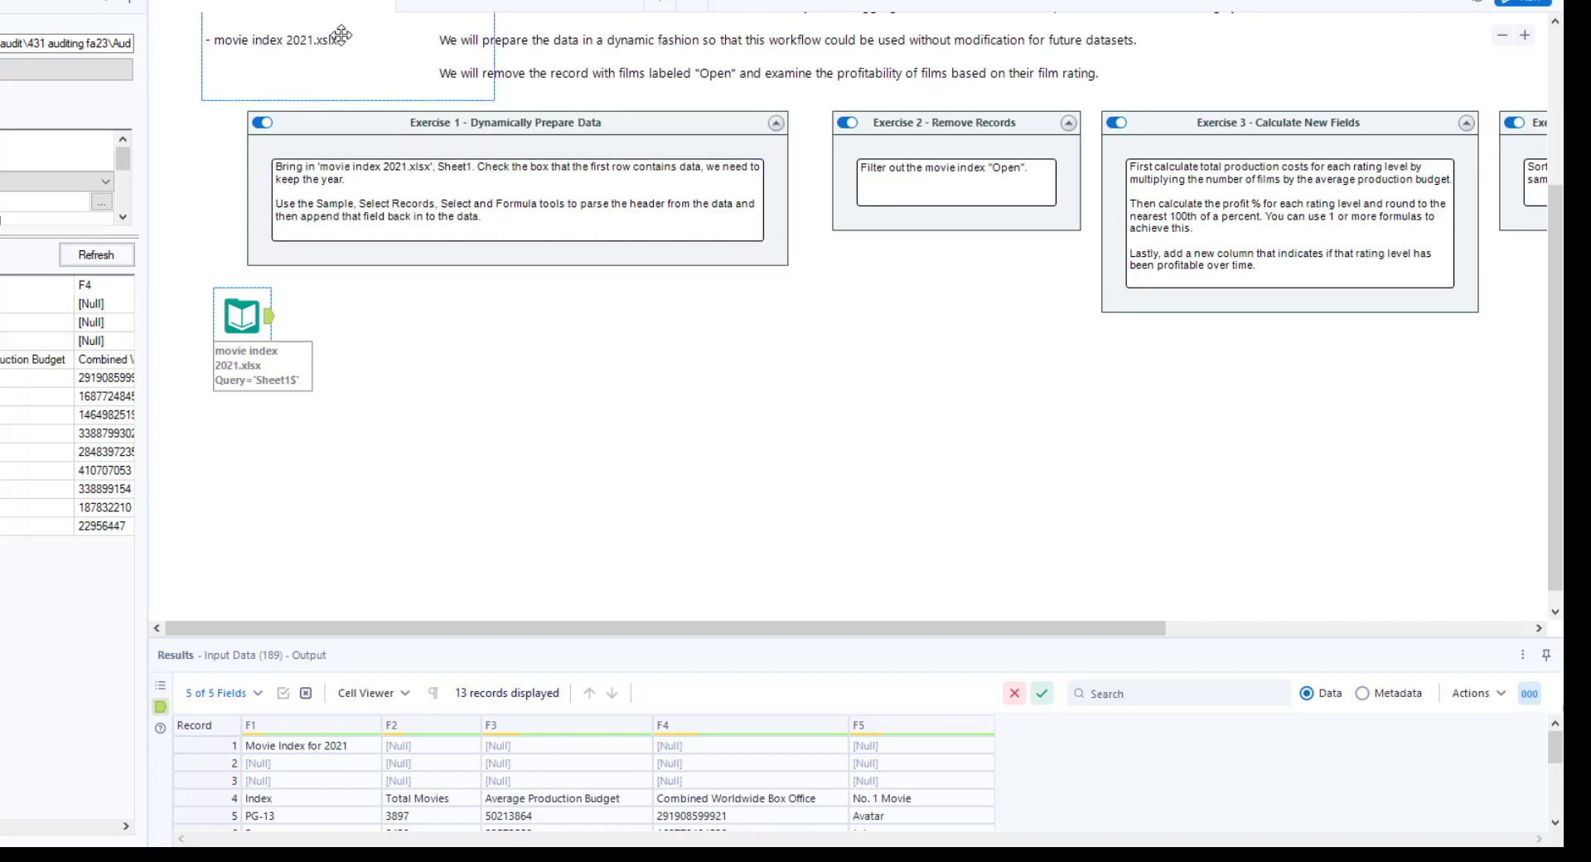
pyautogui.moveTo(244, 7); pyautogui.dragTo(406, 318)
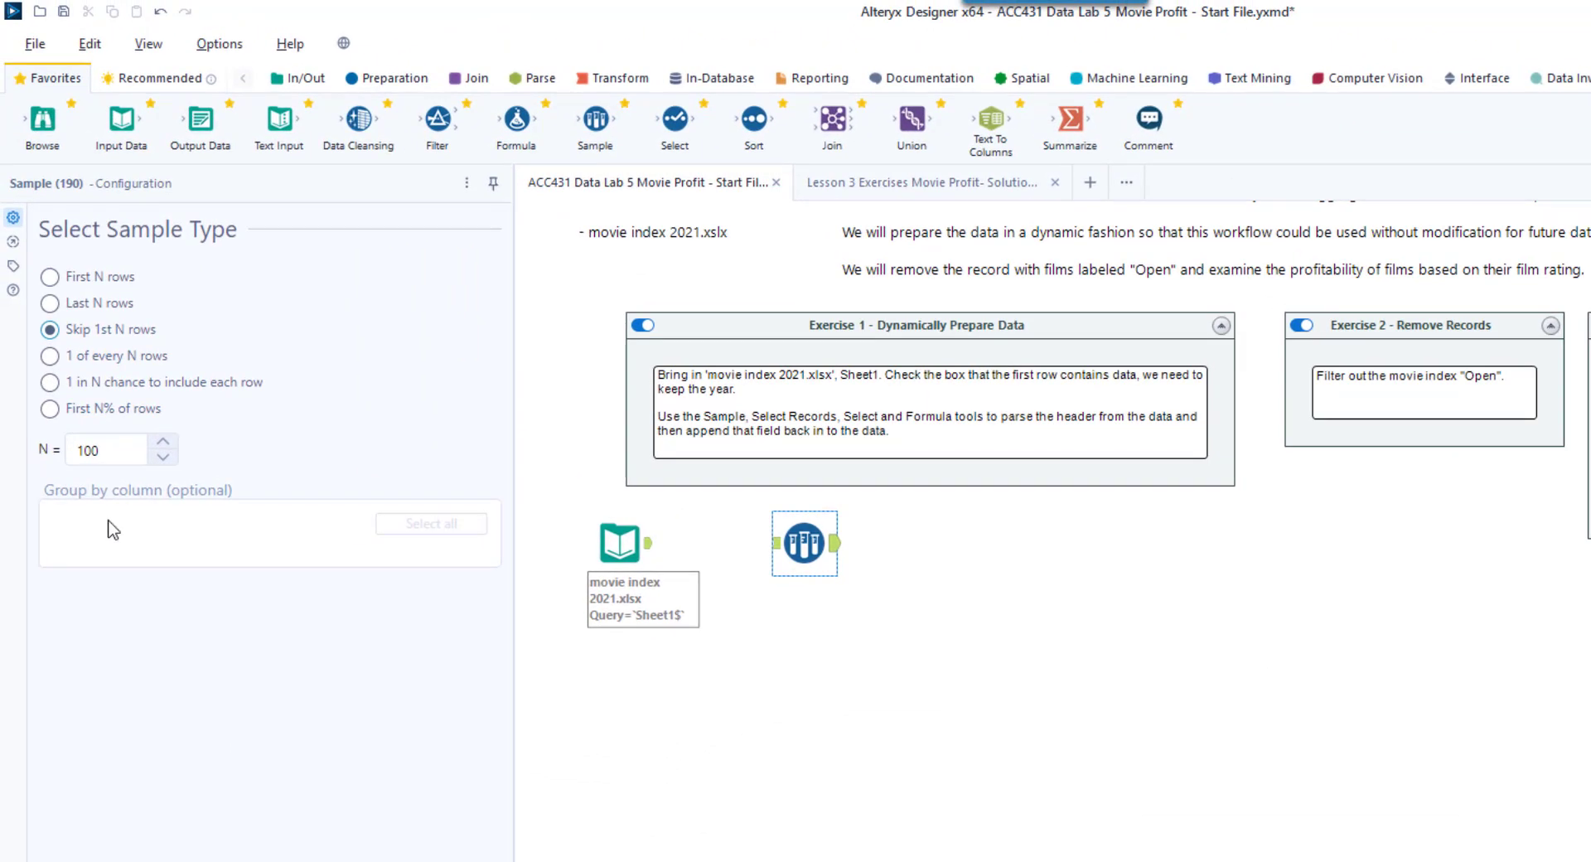
pyautogui.moveTo(99, 459); pyautogui.dragTo(71, 451)
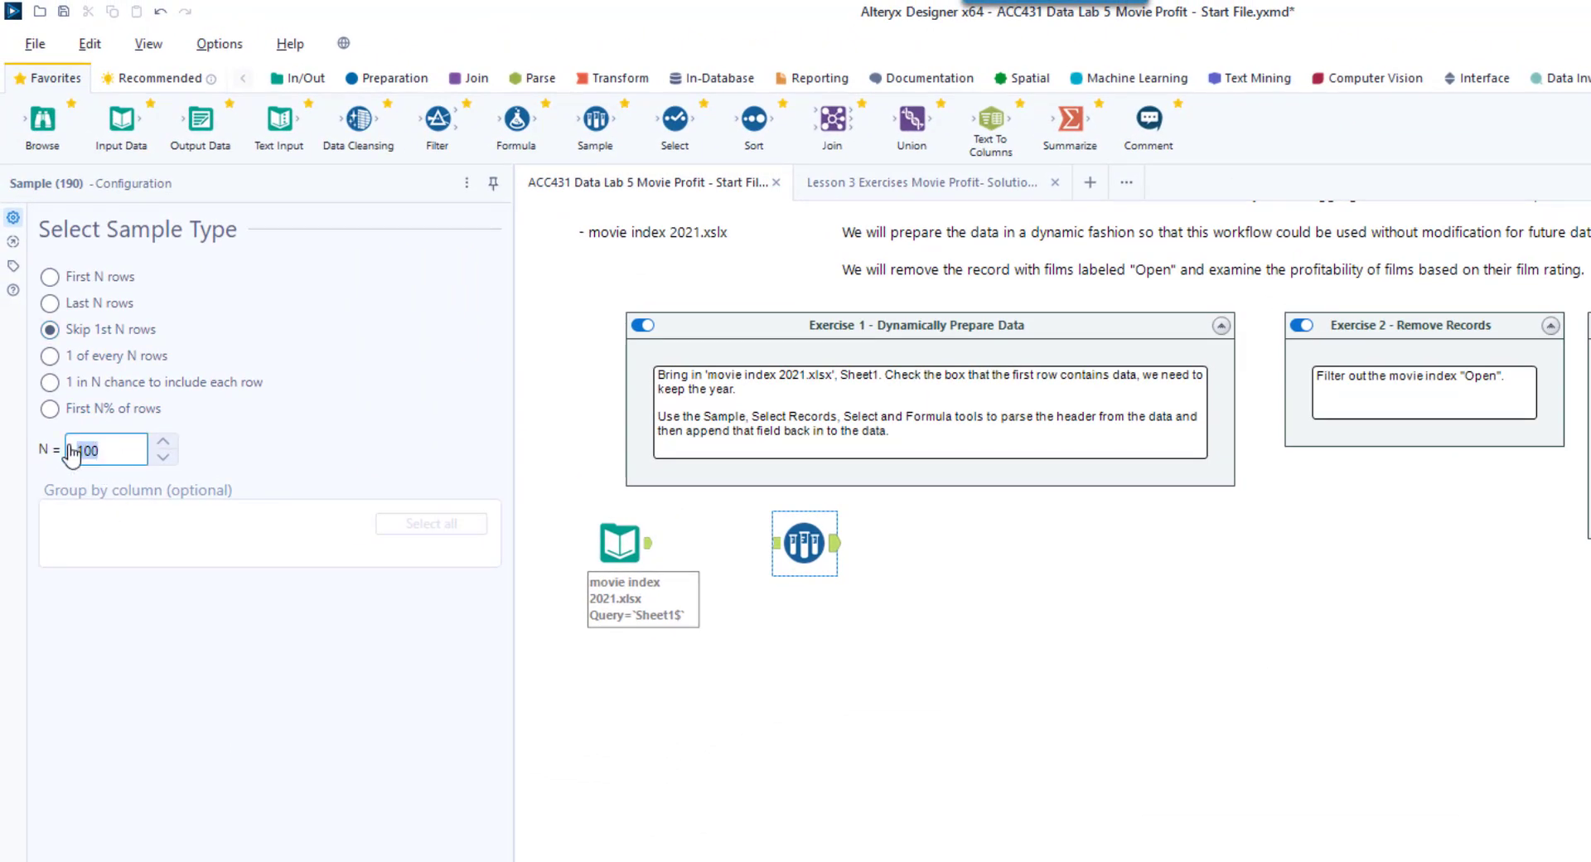
pyautogui.write('1')
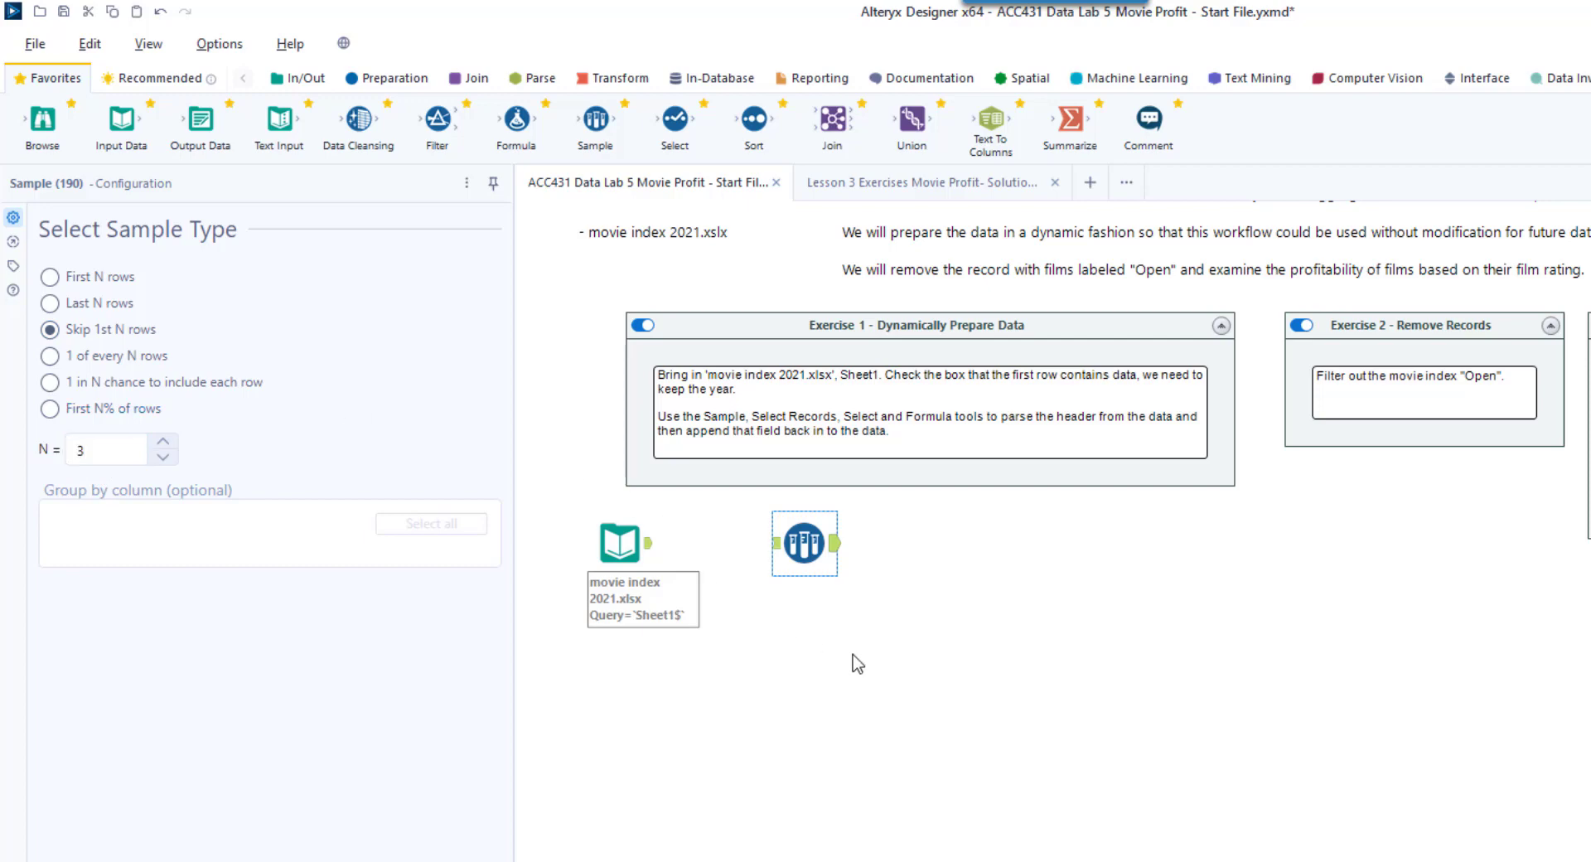
pyautogui.click(858, 663)
pyautogui.moveTo(652, 548); pyautogui.dragTo(776, 544)
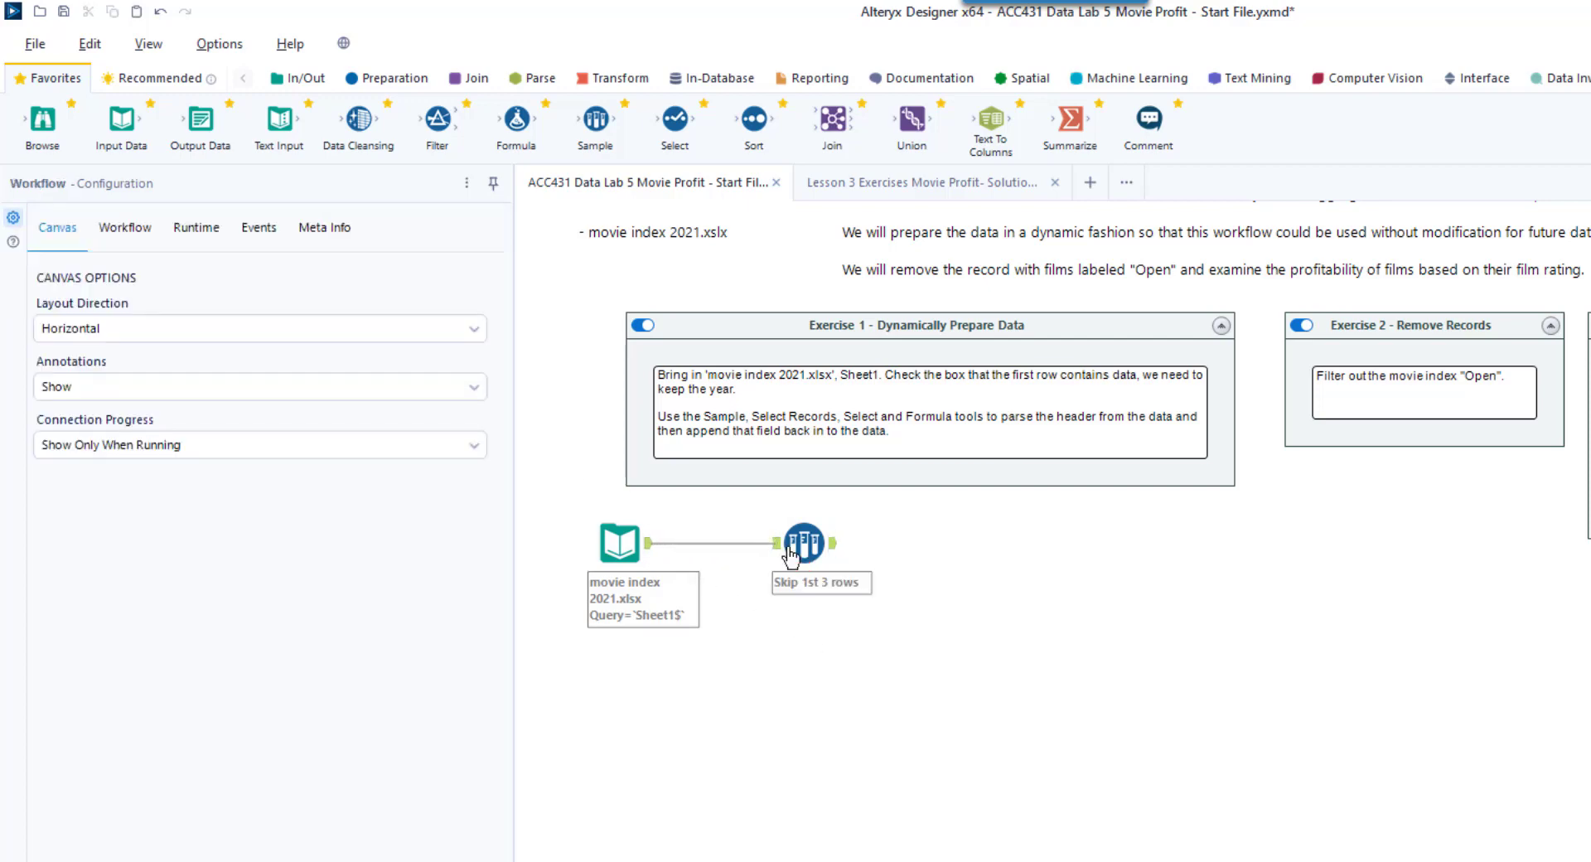
# Step: Run the workflow and display the output records of the Sample tool
pyautogui.hotkey('ctrl', 'r')
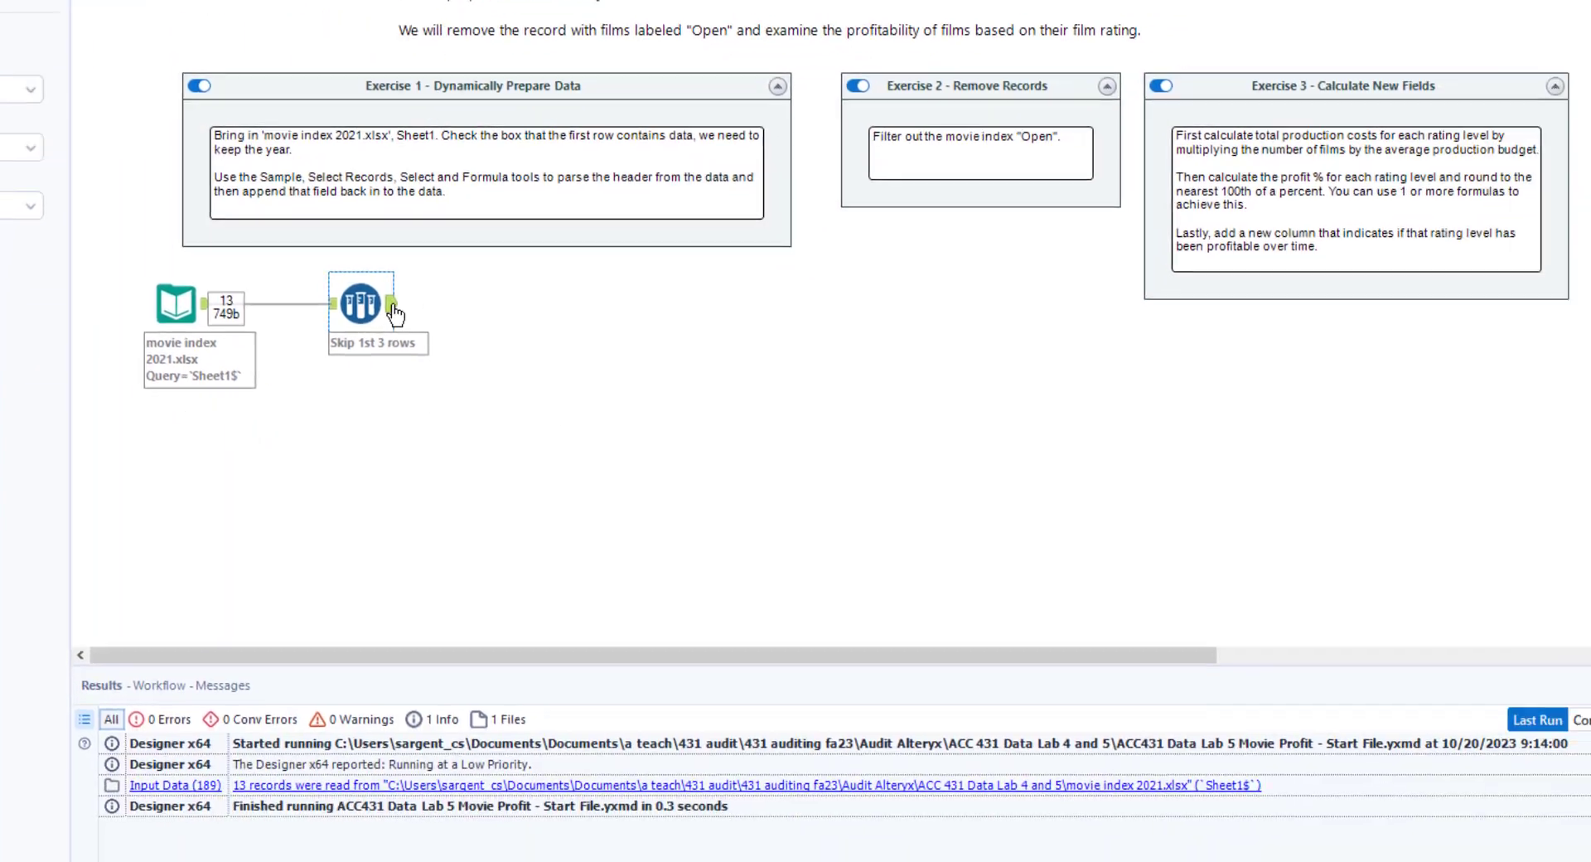
pyautogui.click(831, 543)
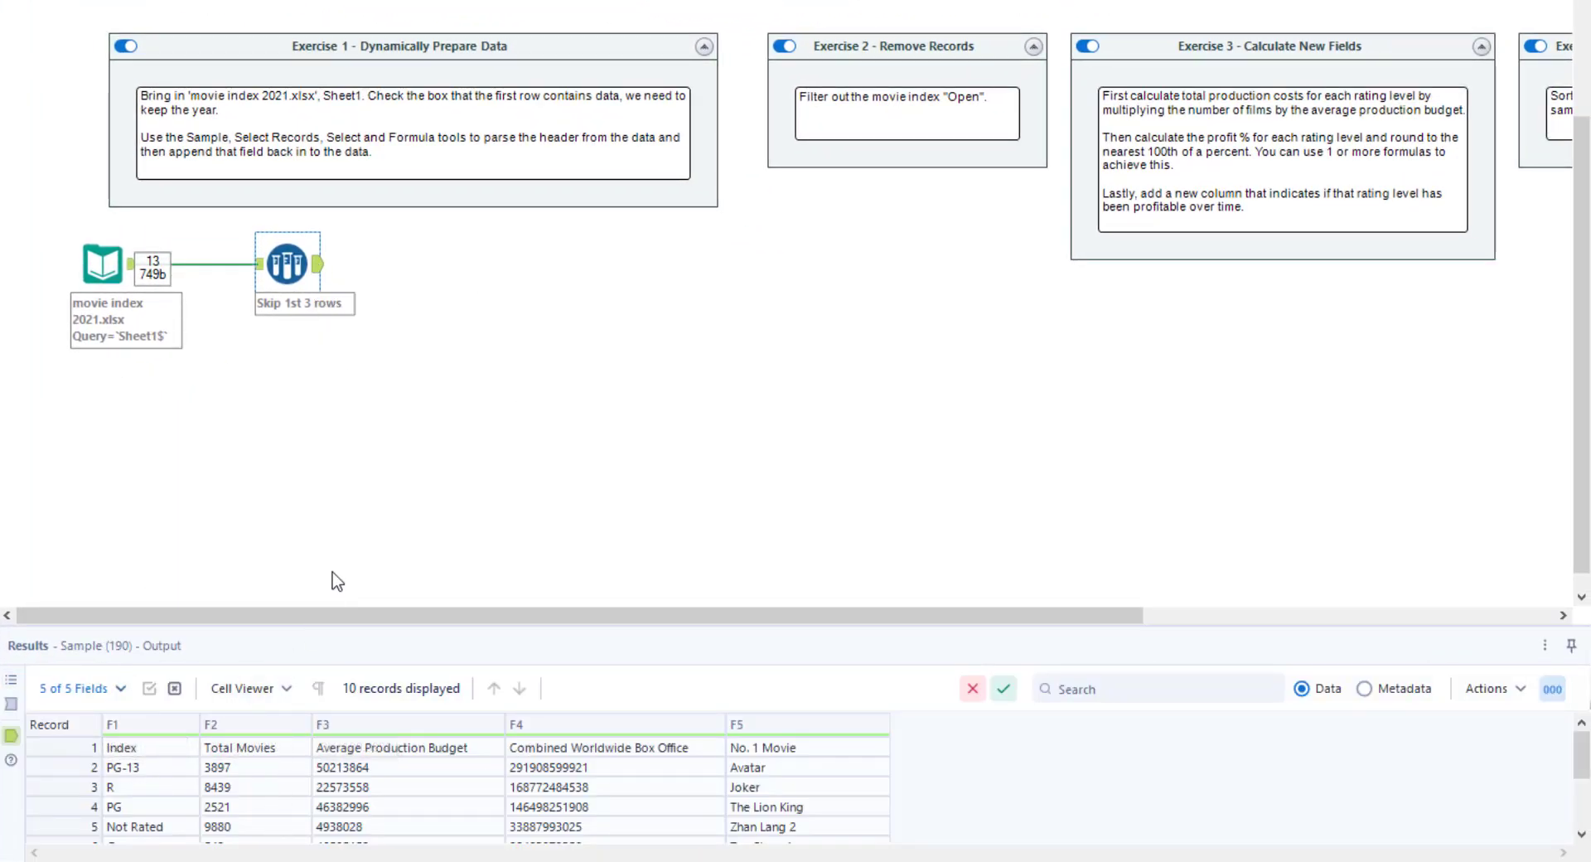
pyautogui.keyDown('ctrl'); pyautogui.click(97, 269); pyautogui.keyUp('ctrl')
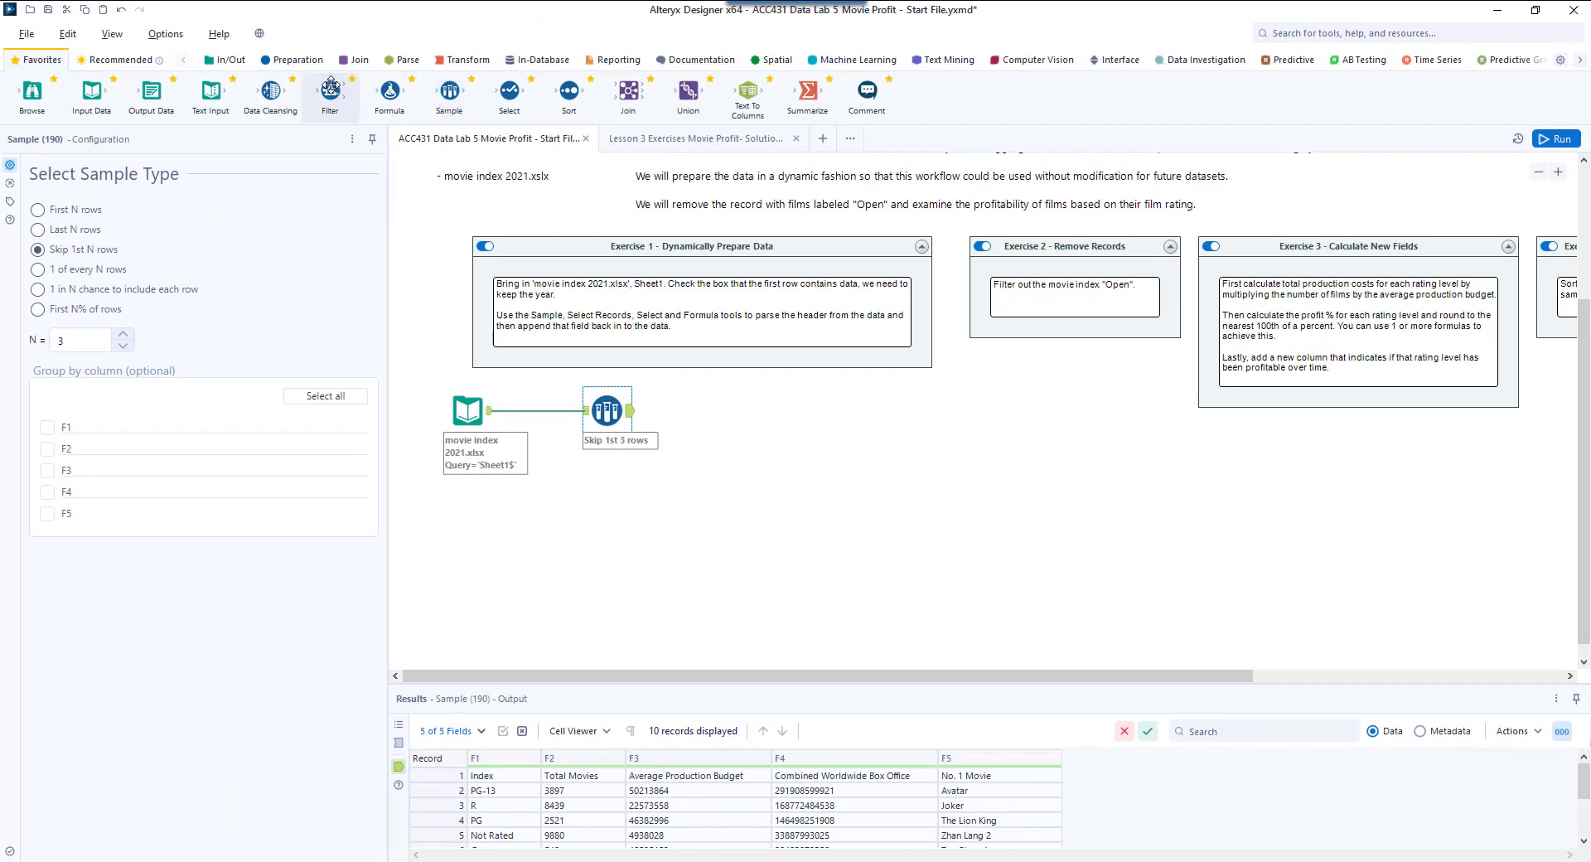
# Step: Add a Select Records tool below the input, connect it to the Input Data output, and set it to return record 1
pyautogui.click(298, 63)
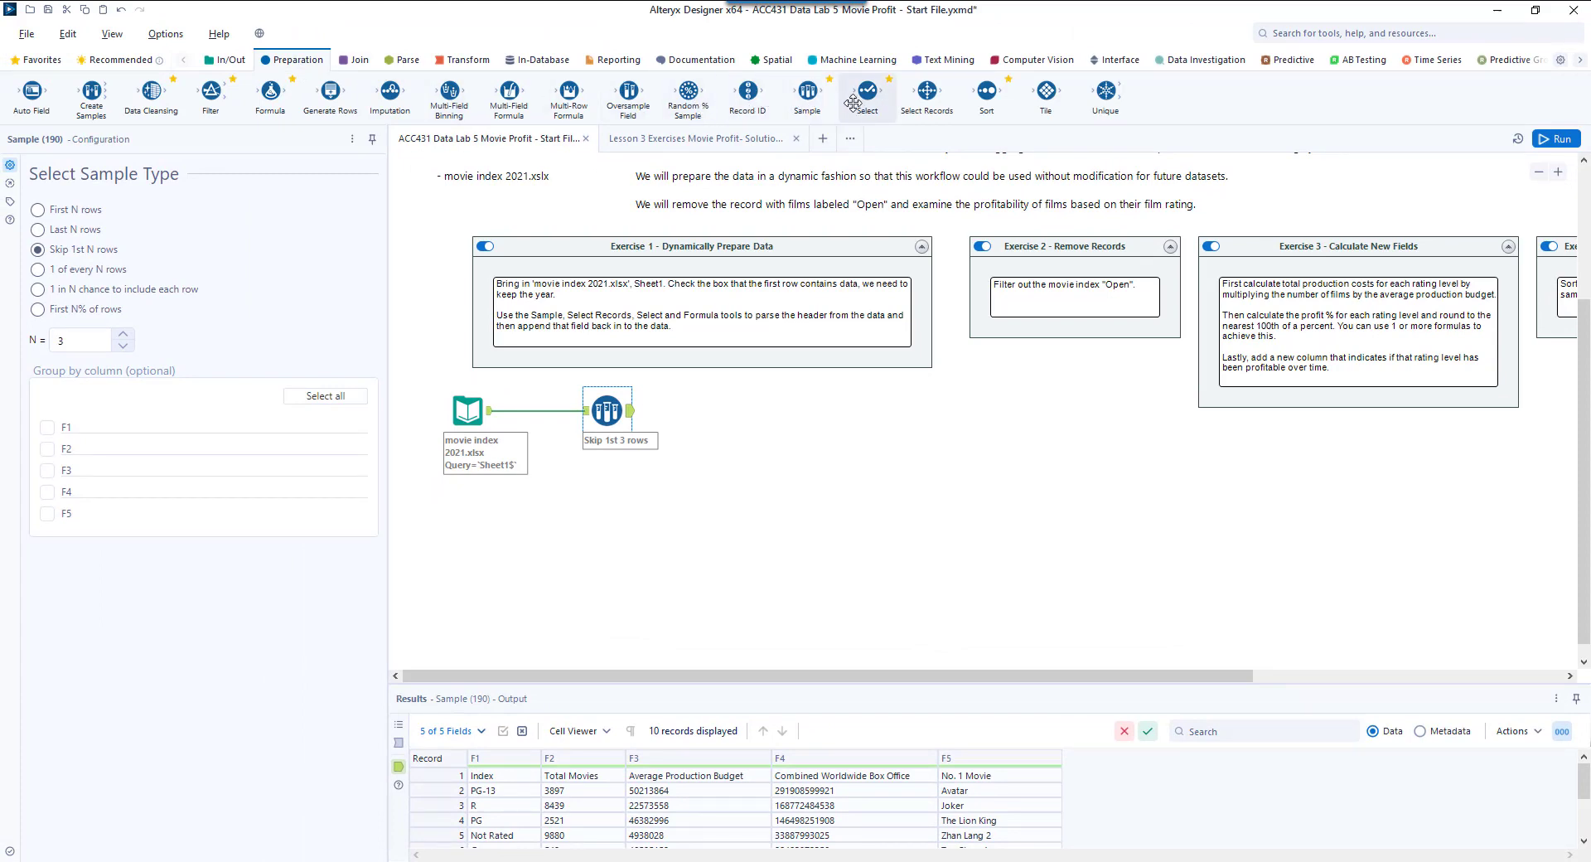
pyautogui.moveTo(926, 93); pyautogui.dragTo(527, 518)
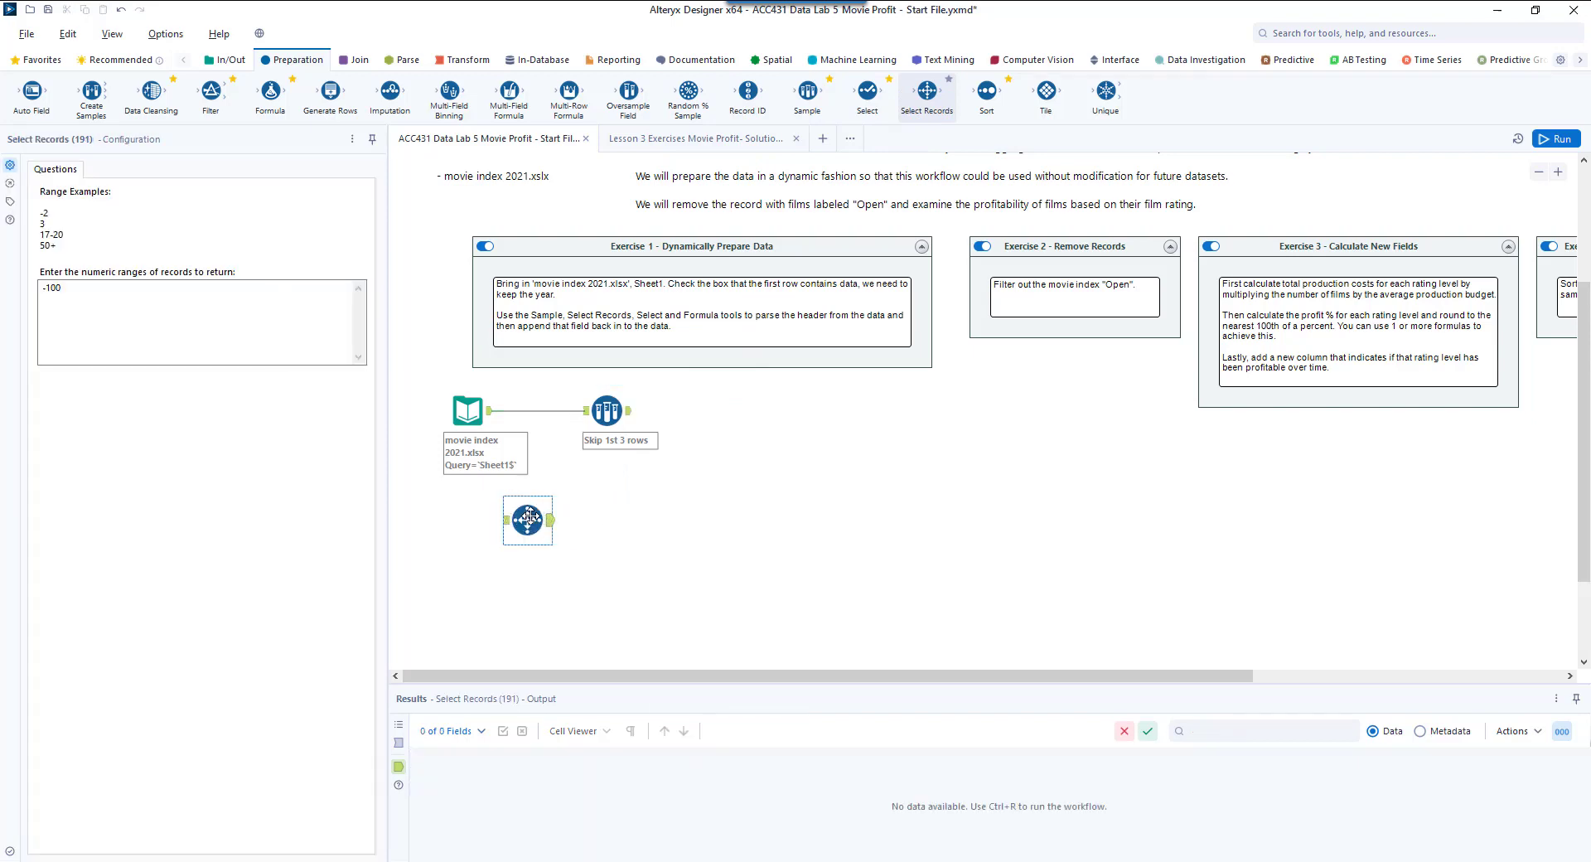
pyautogui.moveTo(490, 410); pyautogui.dragTo(523, 528)
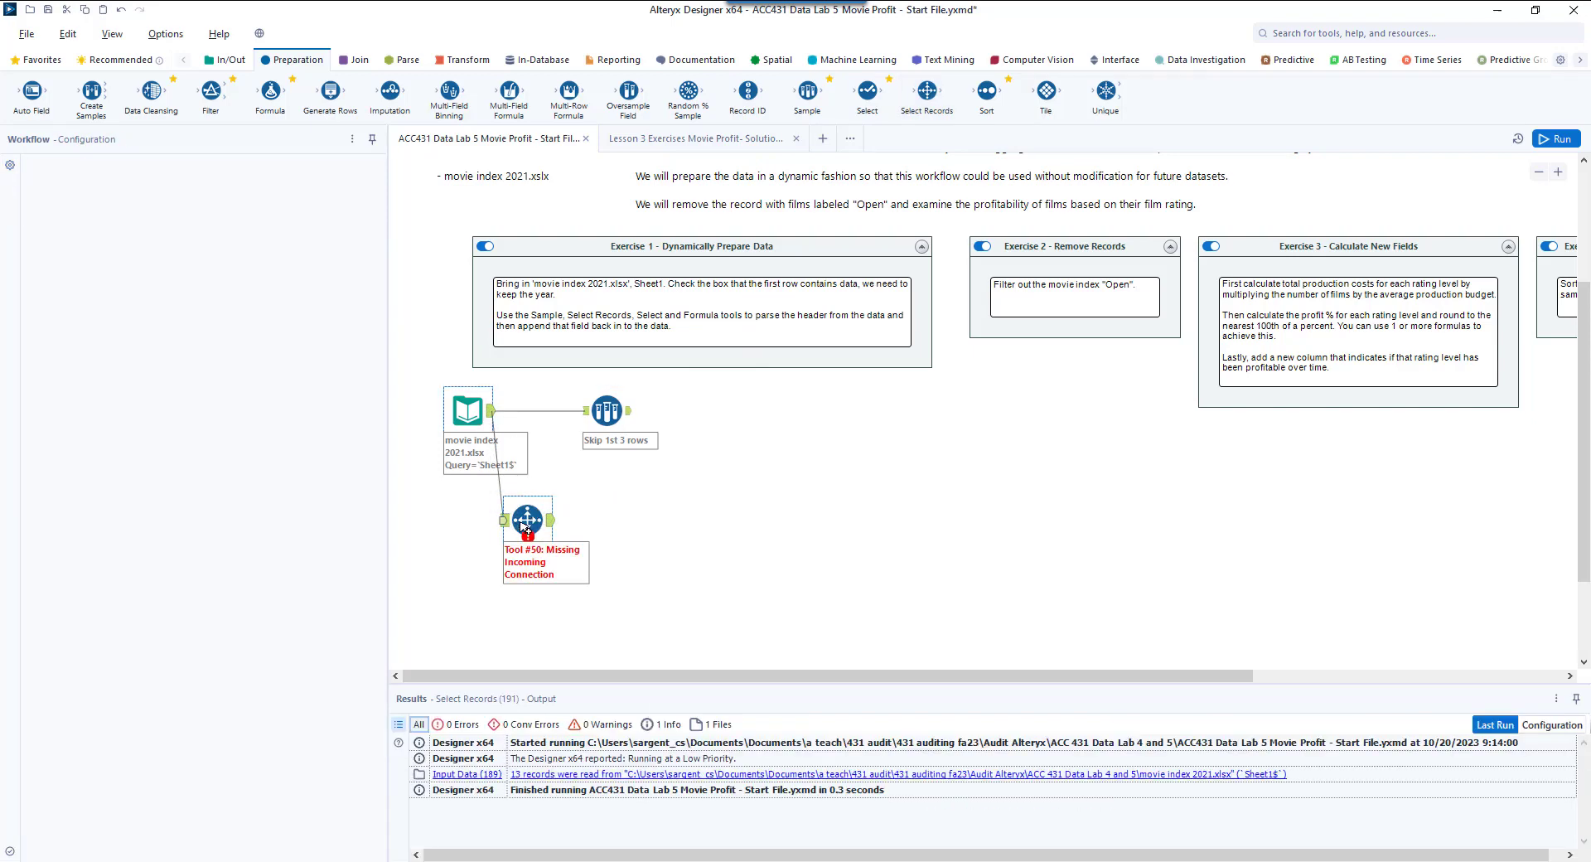
pyautogui.moveTo(98, 292); pyautogui.dragTo(33, 289)
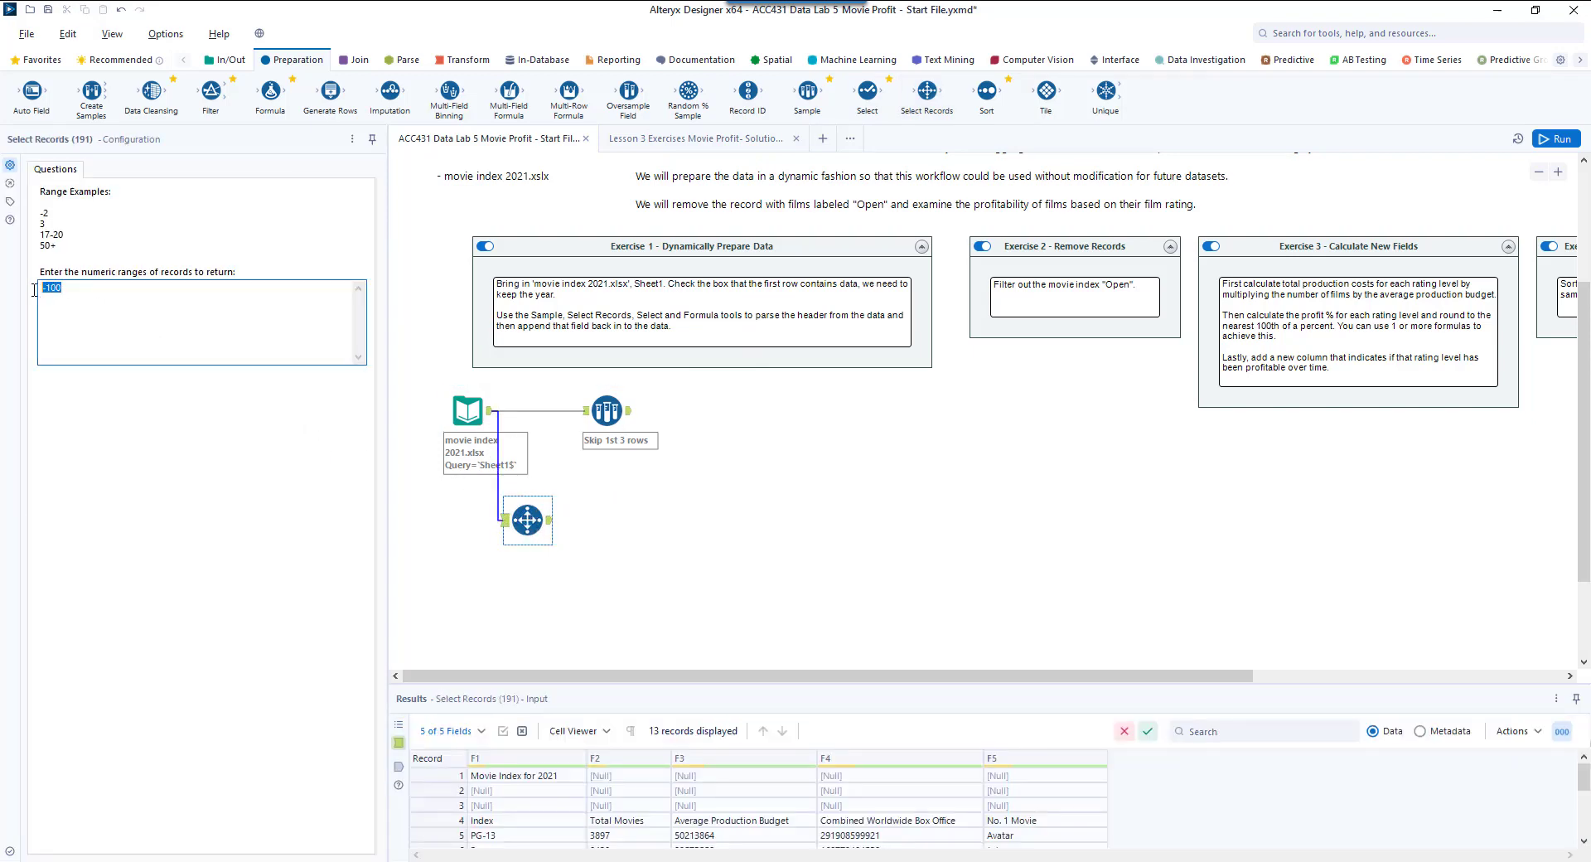
pyautogui.write('1')
pyautogui.click(698, 518)
pyautogui.hotkey('ctrl', 'r')
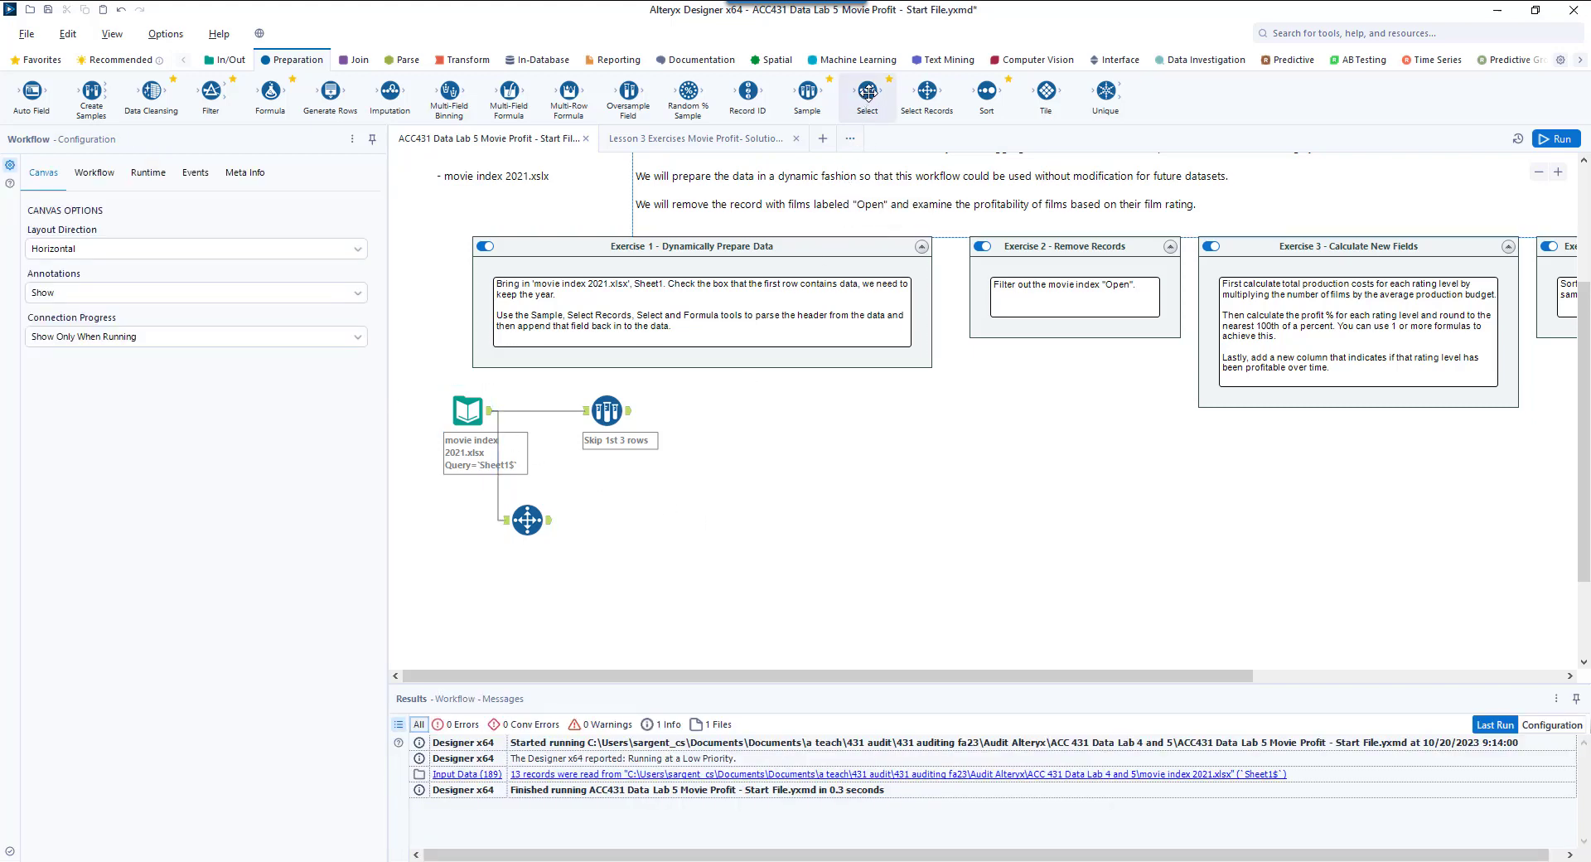
# Step: Add a Select tool after the Select Records tool and rename field F1 to Year
pyautogui.moveTo(867, 92); pyautogui.dragTo(608, 521)
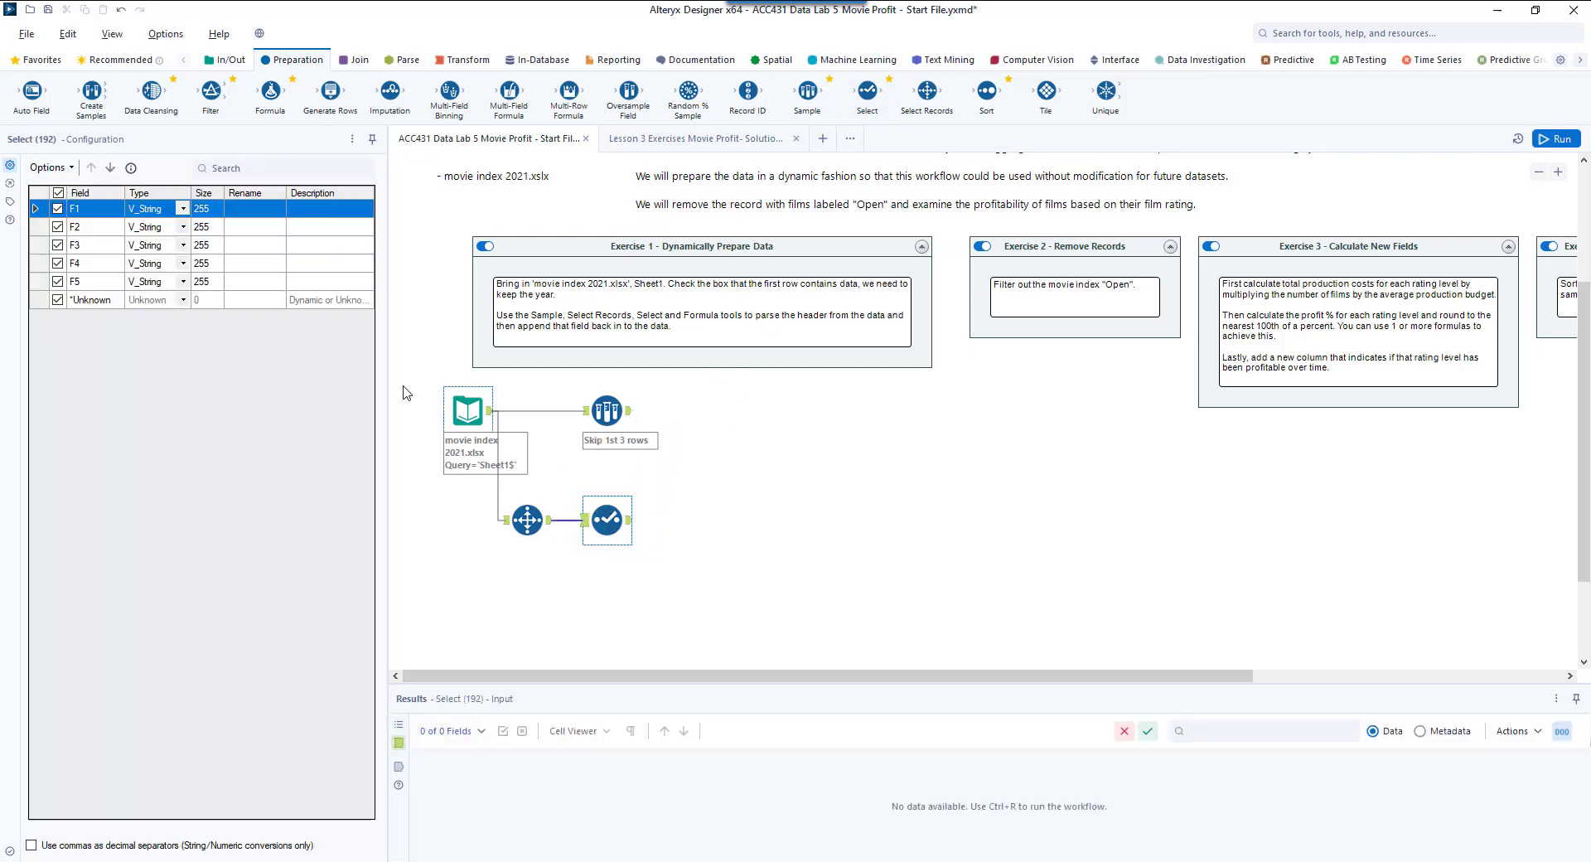
pyautogui.click(268, 211)
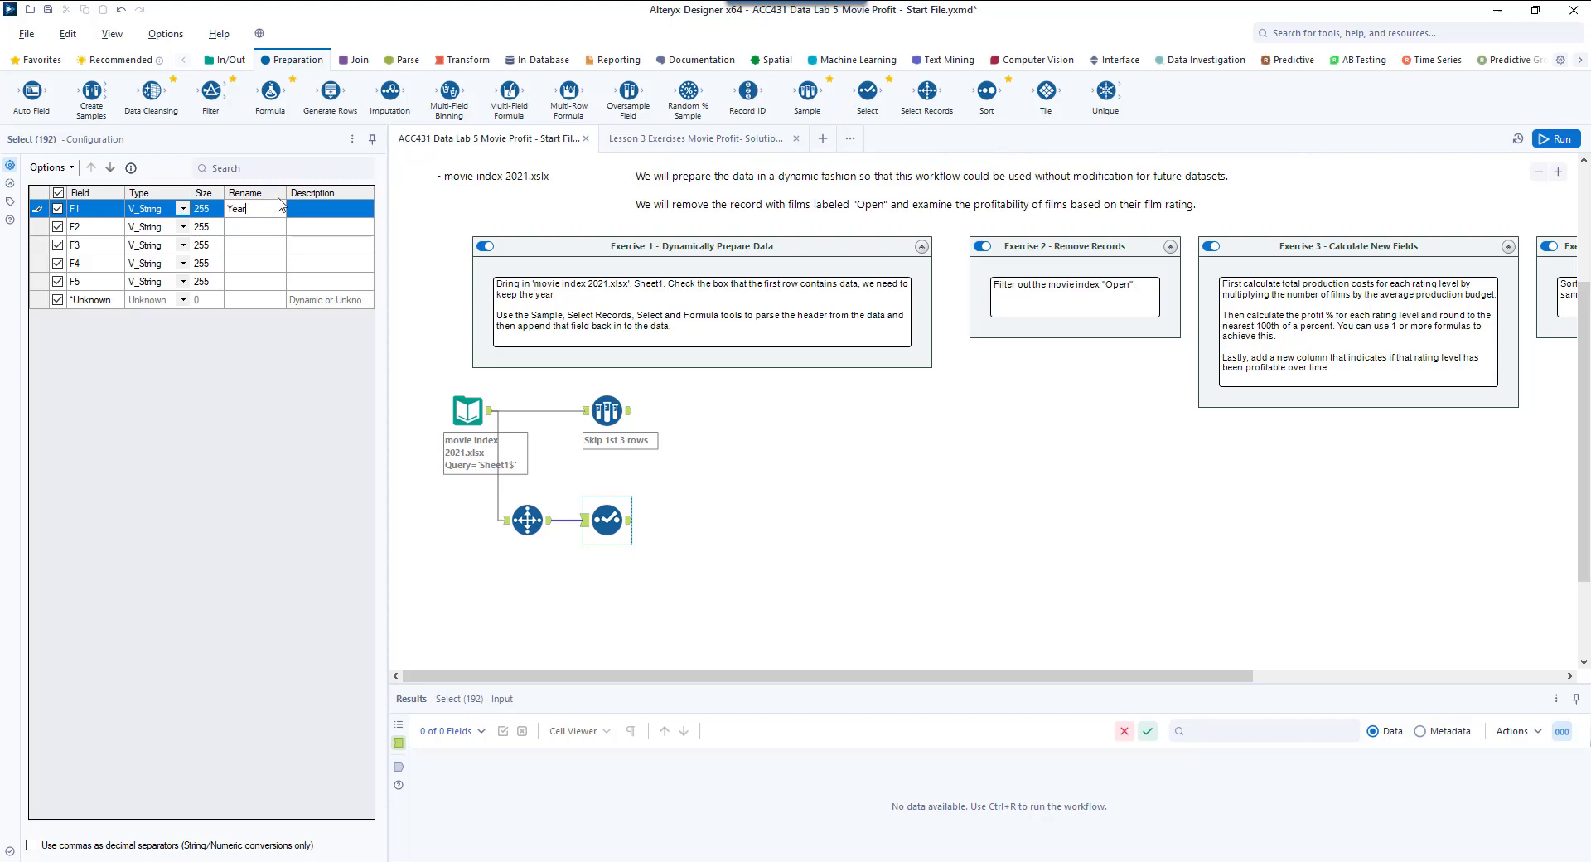
pyautogui.click(746, 518)
pyautogui.hotkey('ctrl', 'r')
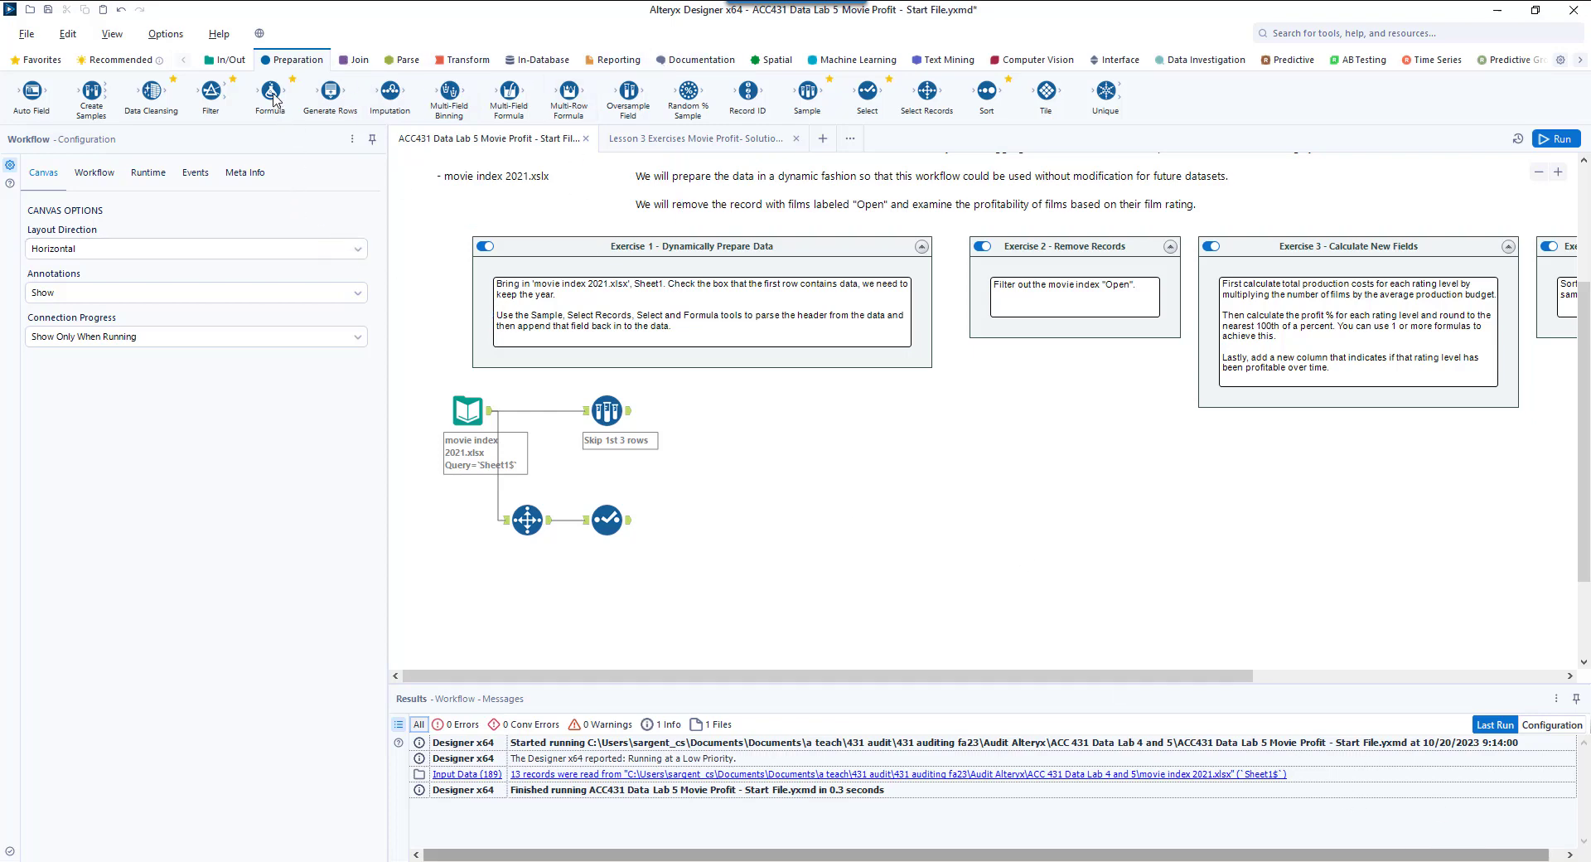
# Step: Add a Formula tool after the Select tool and look through its DateTime, Operators and String functions
pyautogui.moveTo(271, 91); pyautogui.dragTo(686, 521)
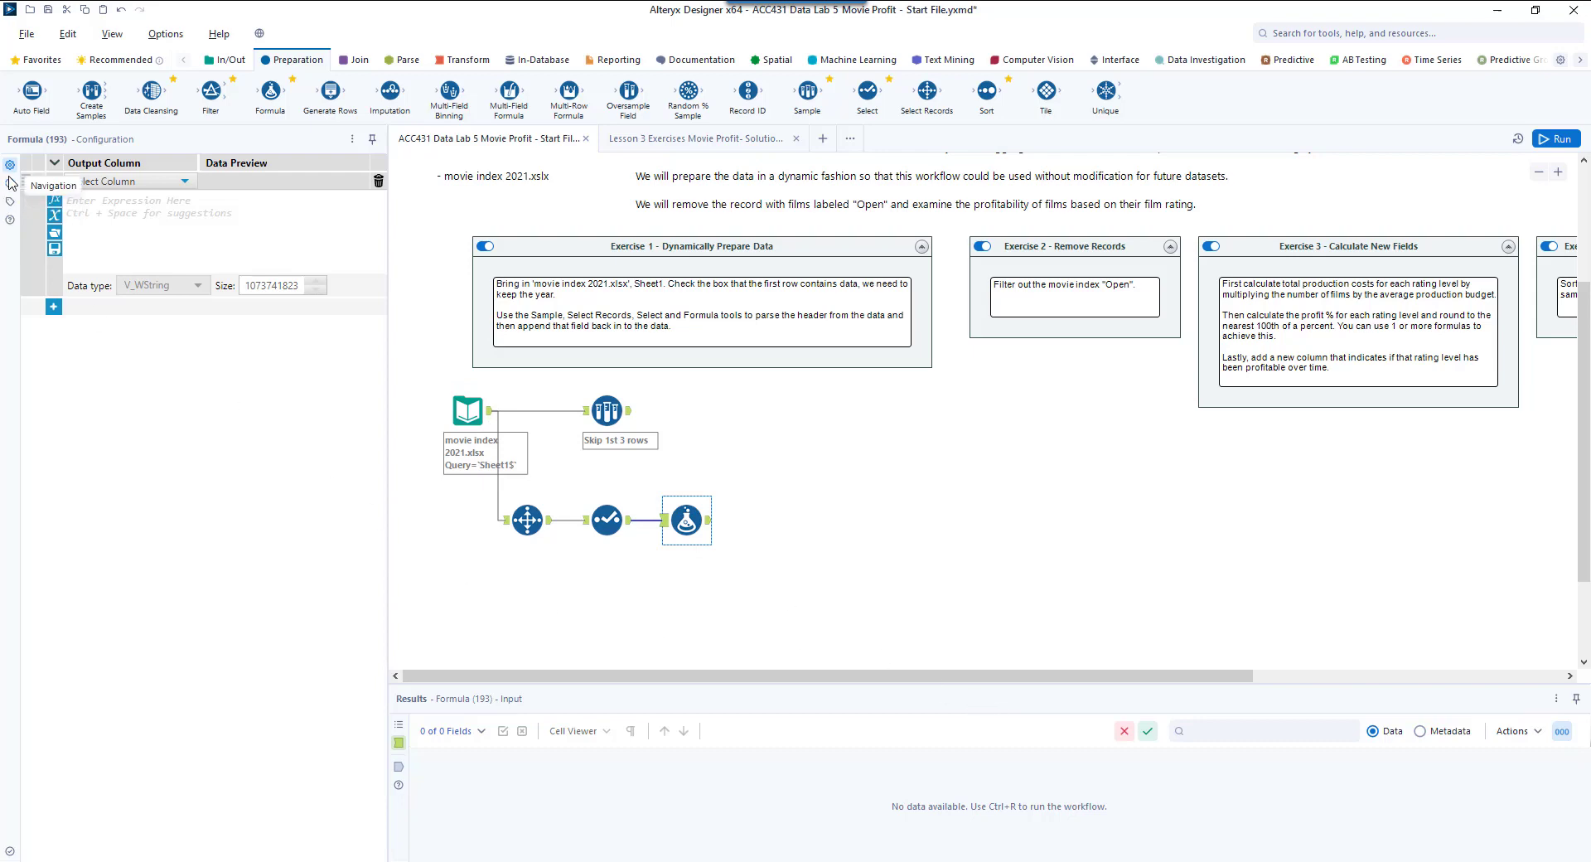
pyautogui.click(55, 201)
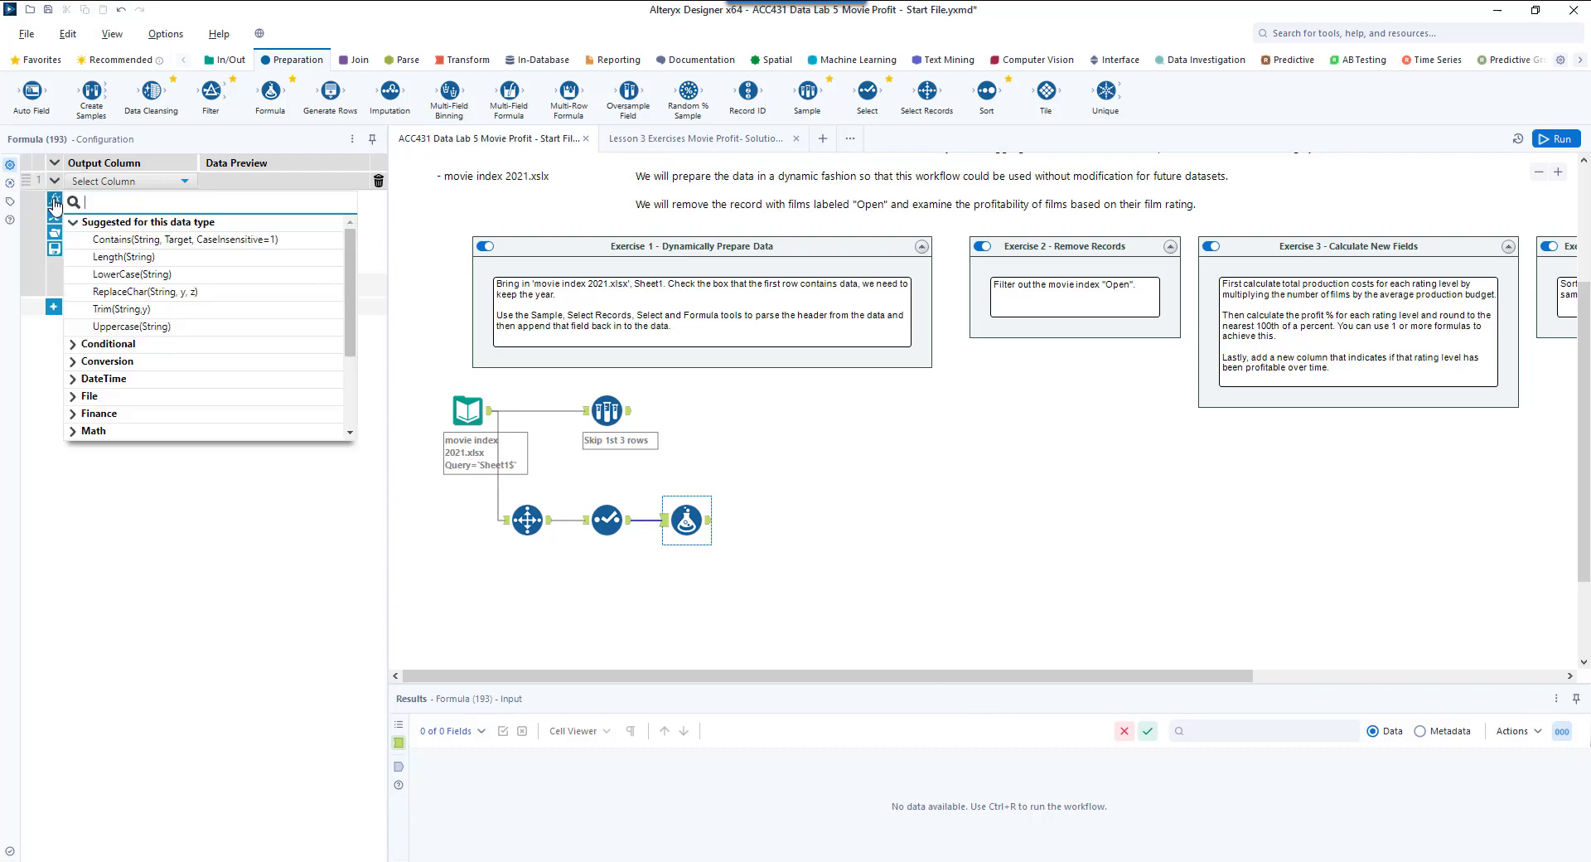
pyautogui.click(101, 379)
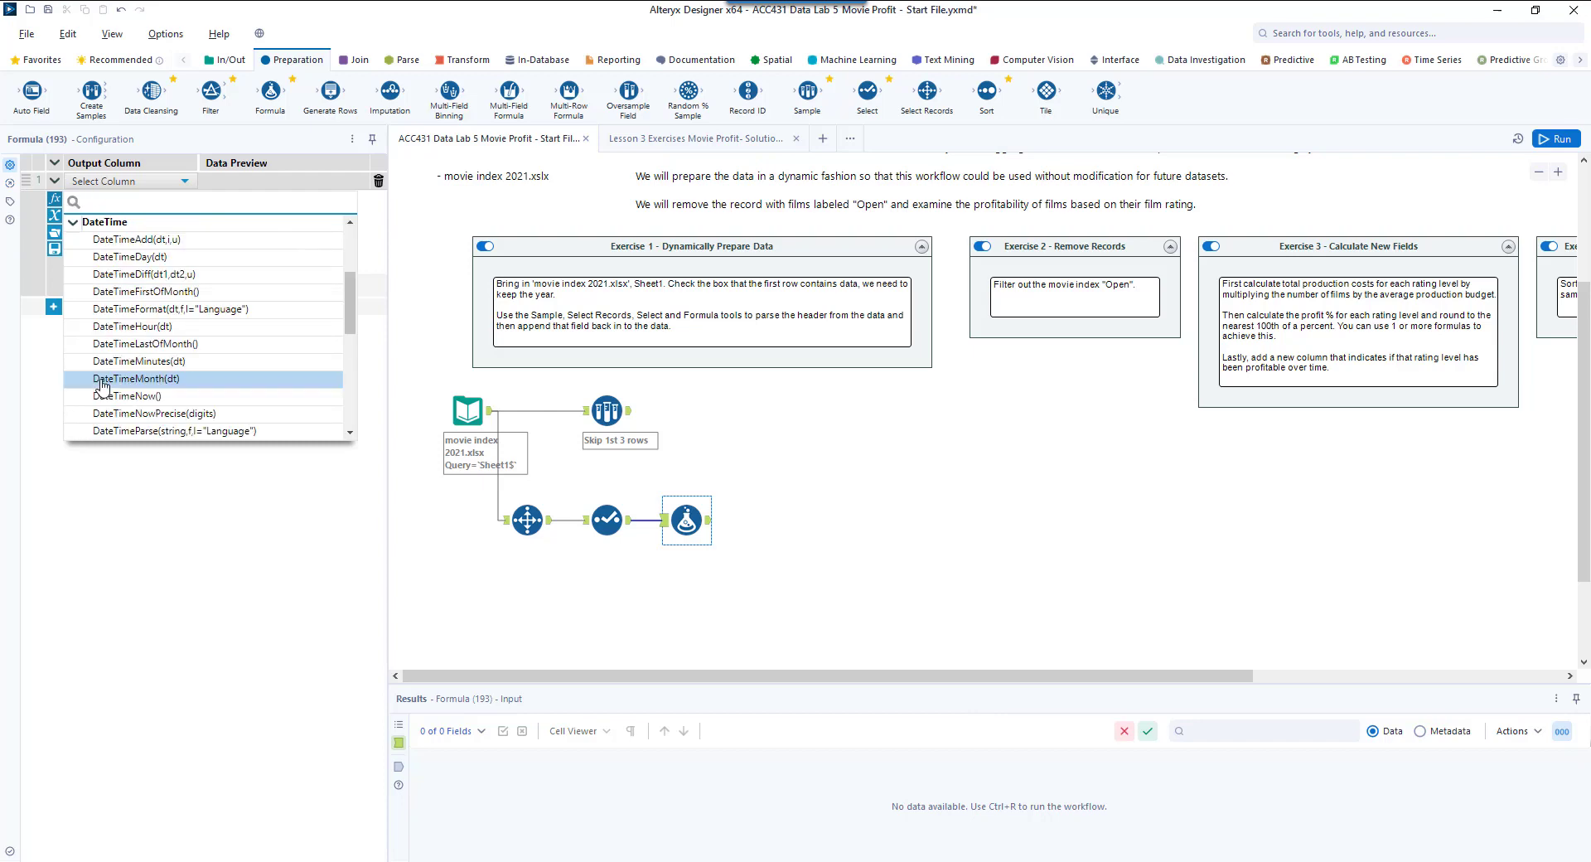
pyautogui.scroll(-5, 133, 348)
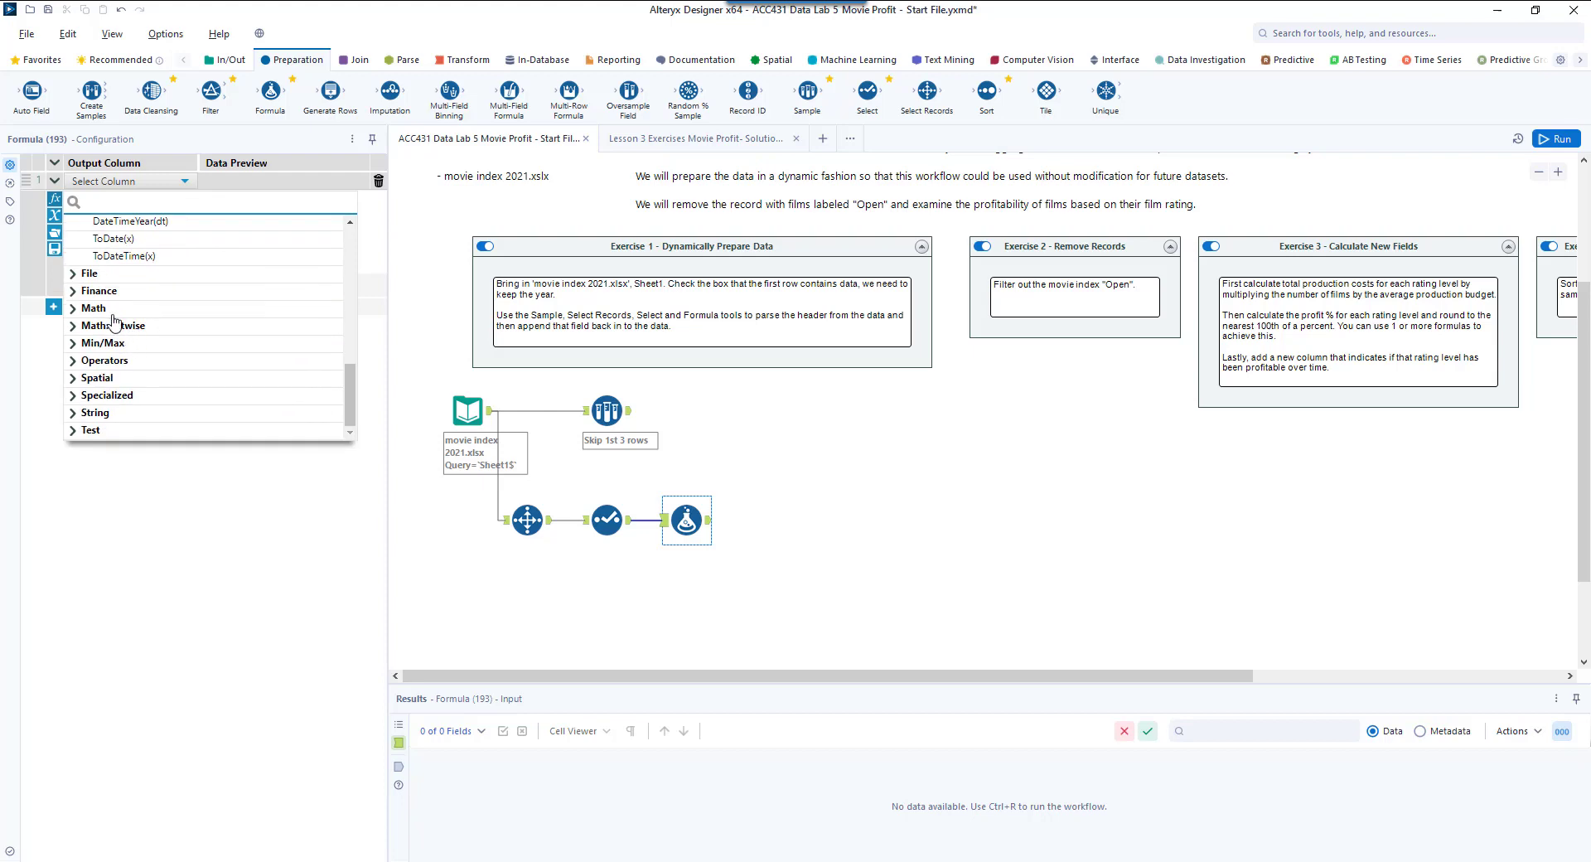
pyautogui.click(103, 360)
pyautogui.scroll(-3, 116, 370)
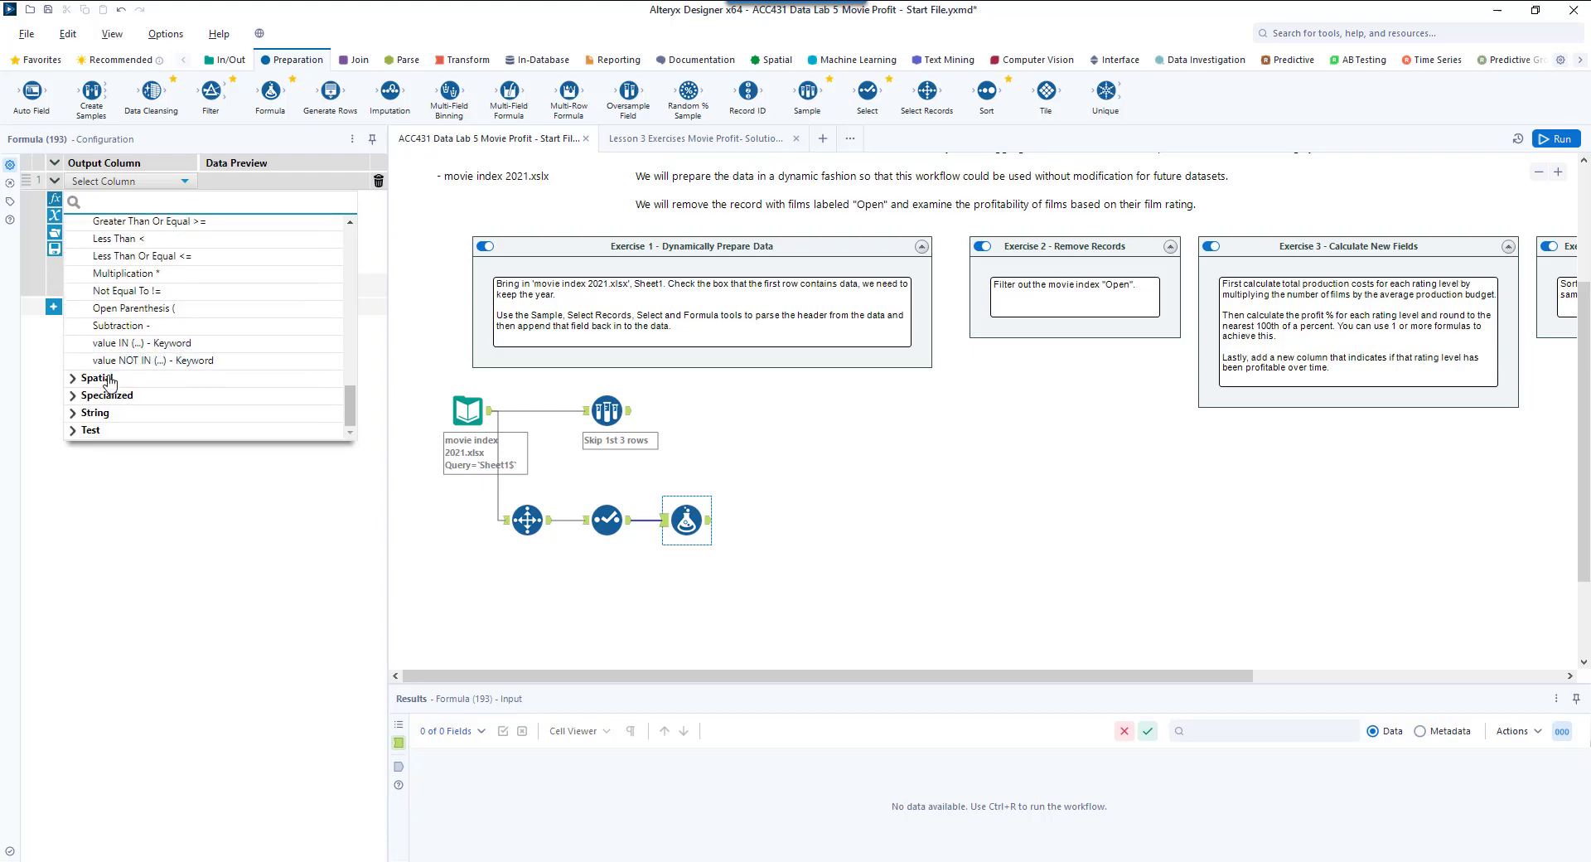
pyautogui.click(95, 412)
pyautogui.scroll(-4, 133, 409)
pyautogui.scroll(-3, 132, 409)
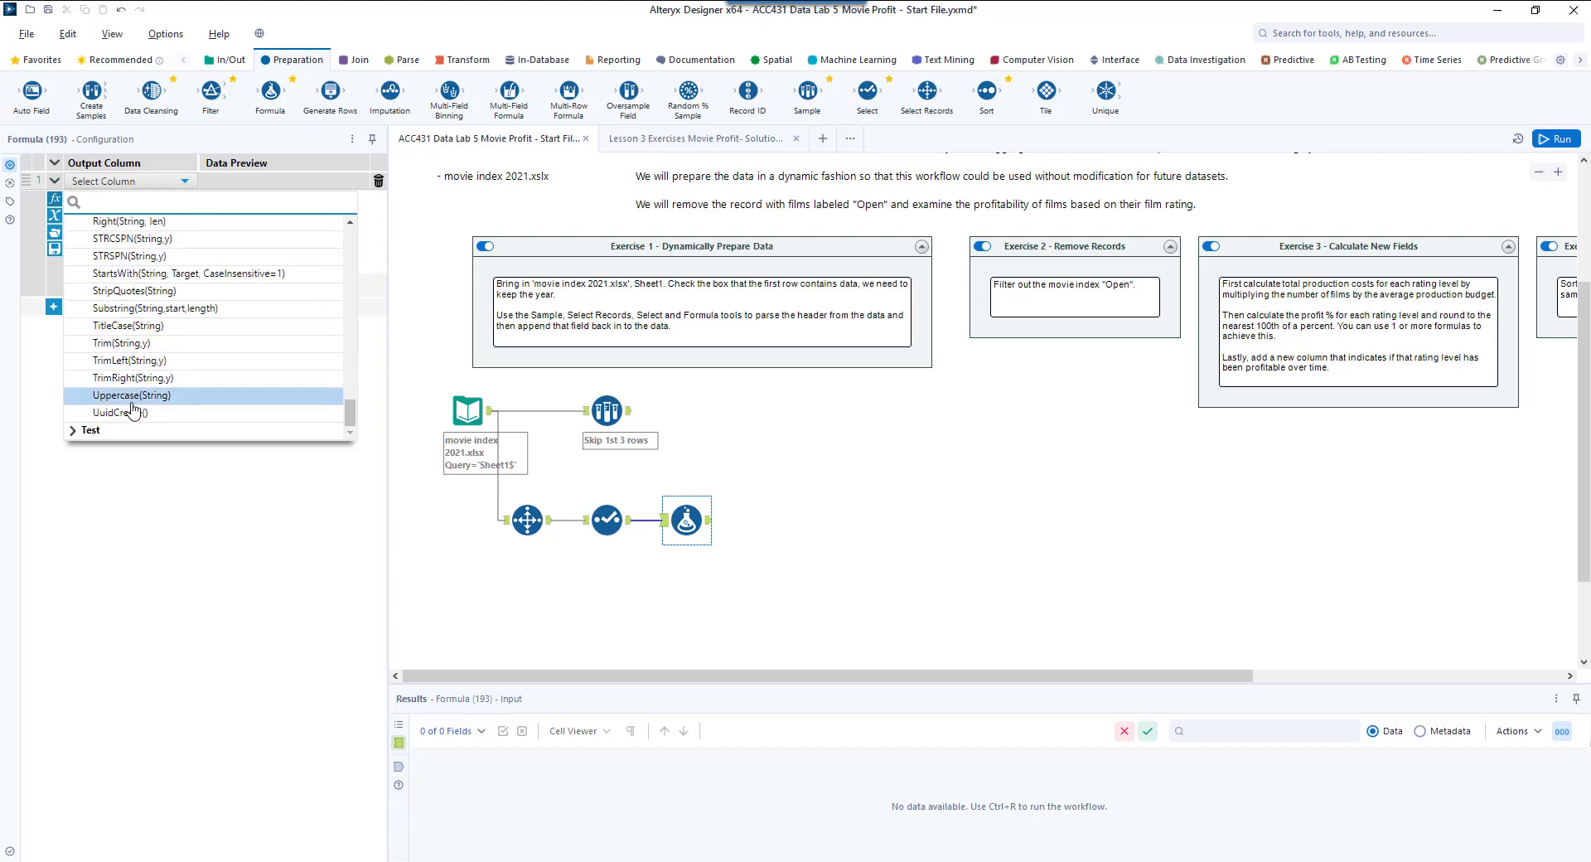
pyautogui.scroll(-3, 129, 398)
pyautogui.scroll(2, 124, 310)
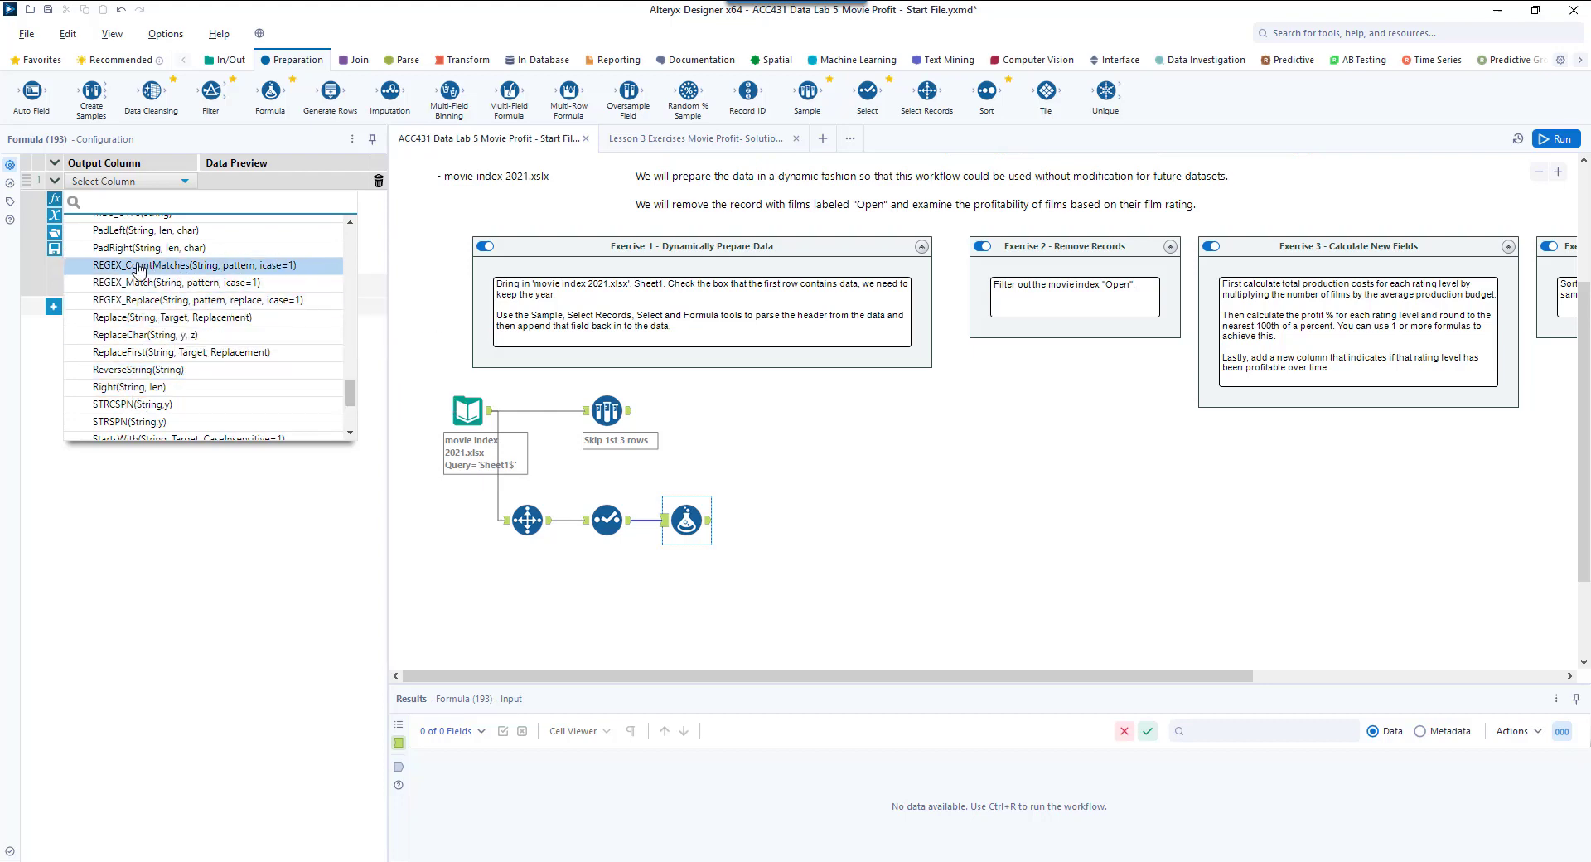
pyautogui.click(56, 202)
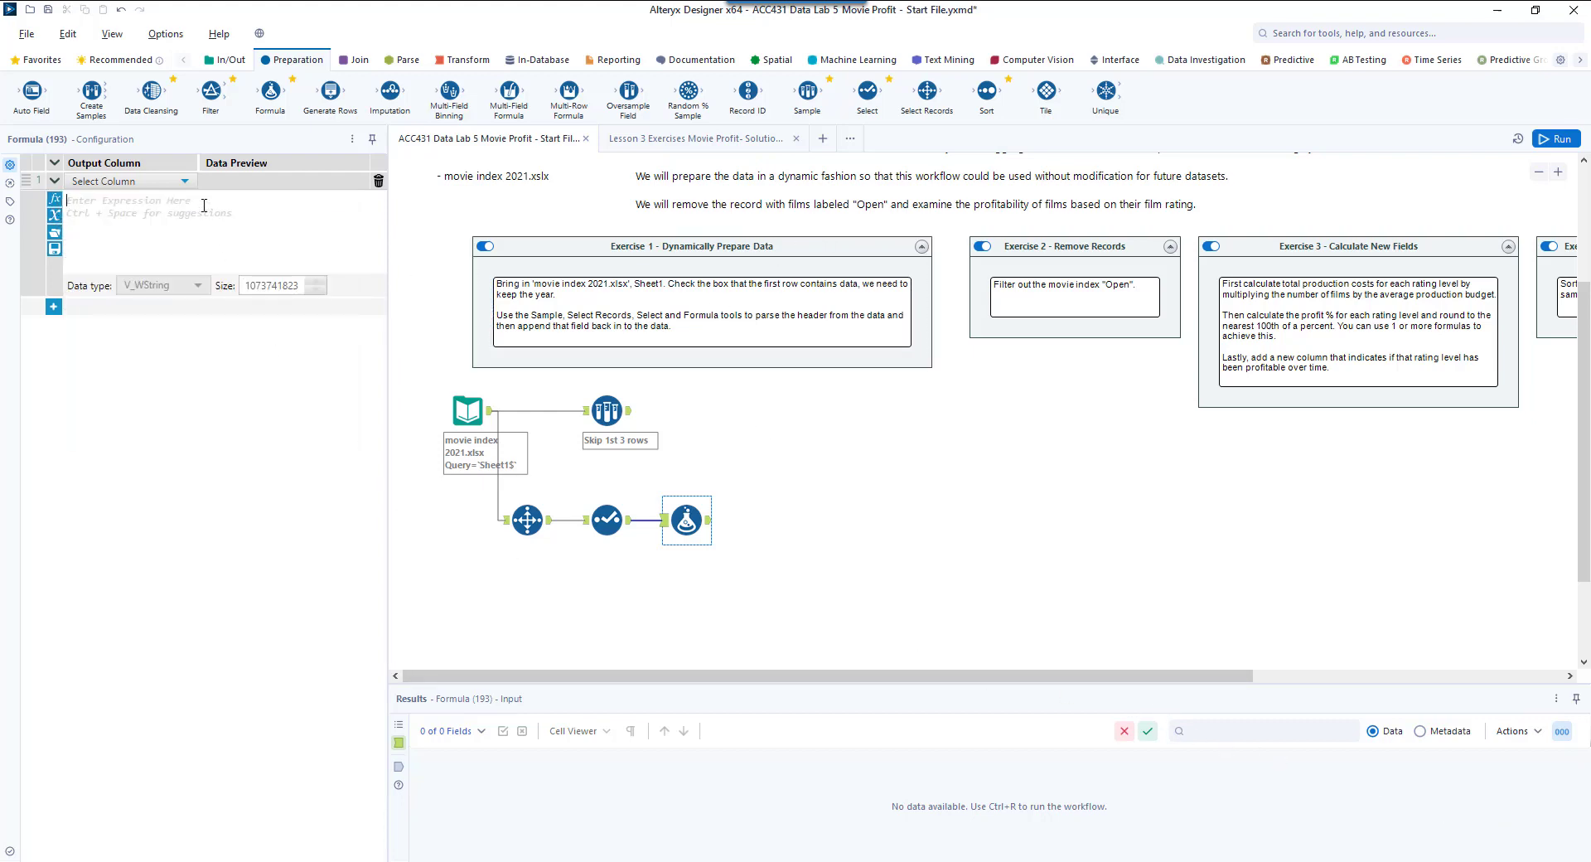
# Step: Enter the formula Replace([Year],"Movie Index for ","") and choose Year as its output column
pyautogui.write('Replace([Year],"Movie Index for ","")')
pyautogui.click(185, 182)
pyautogui.click(68, 220)
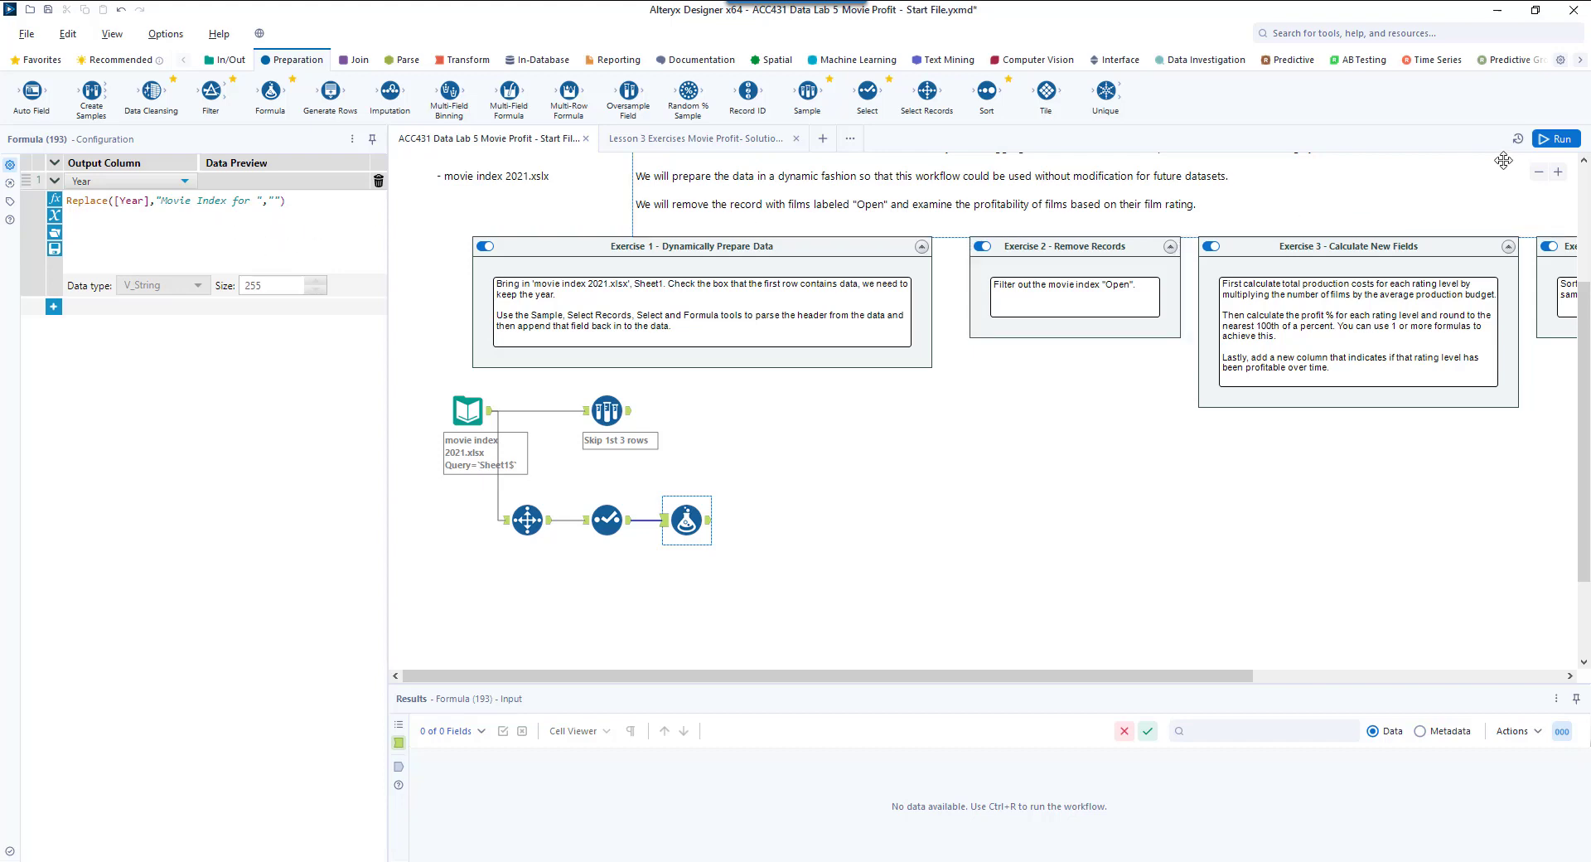
# Step: Run the workflow and display the output records of the Formula tool and the Sample tool
pyautogui.click(1560, 141)
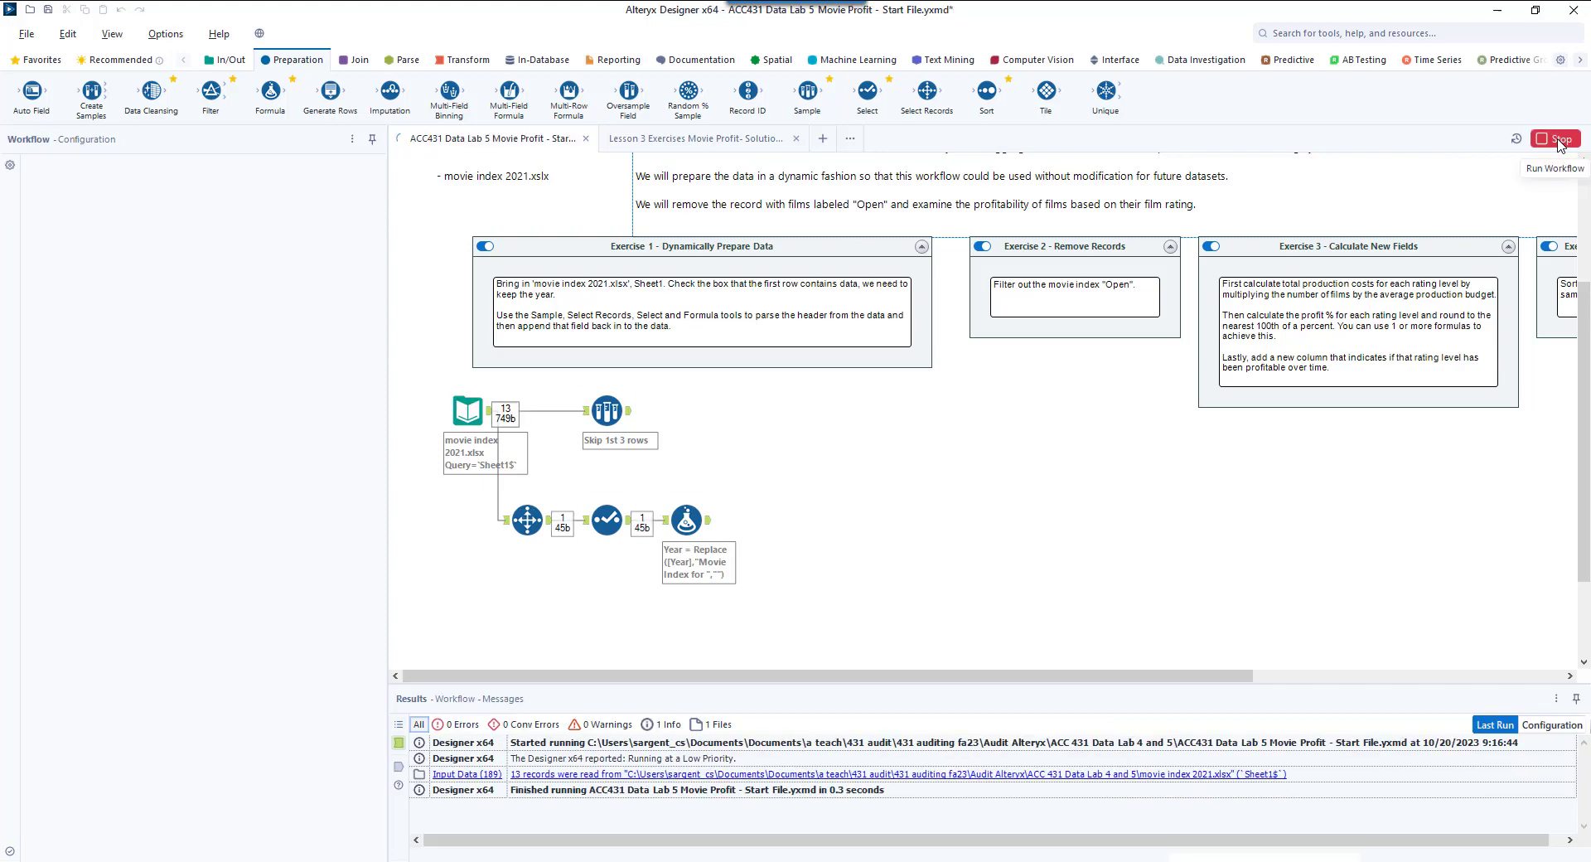
pyautogui.click(710, 520)
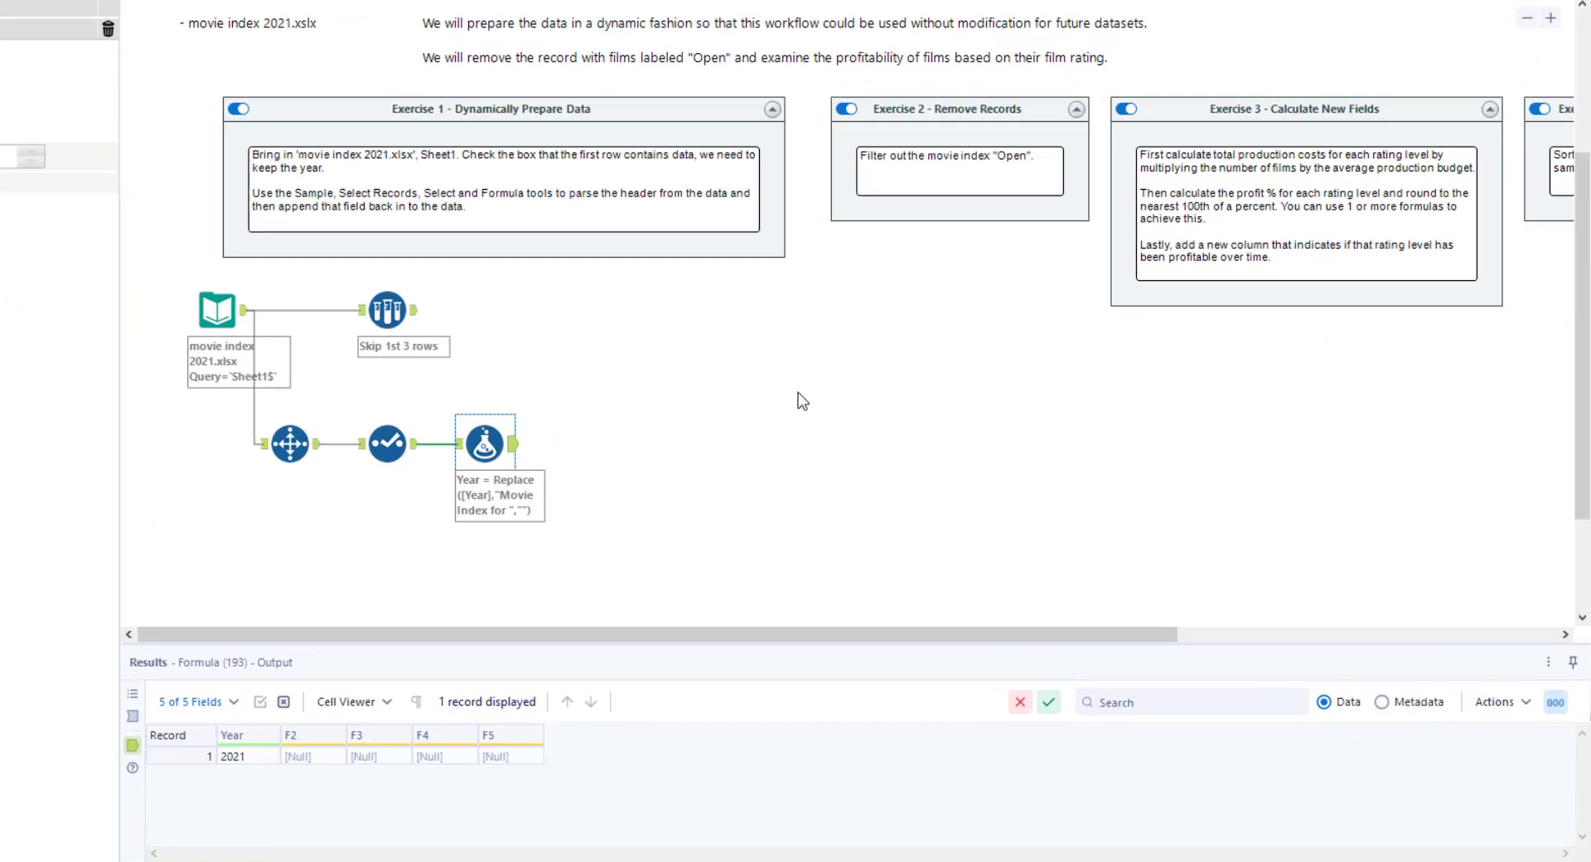
pyautogui.click(307, 274)
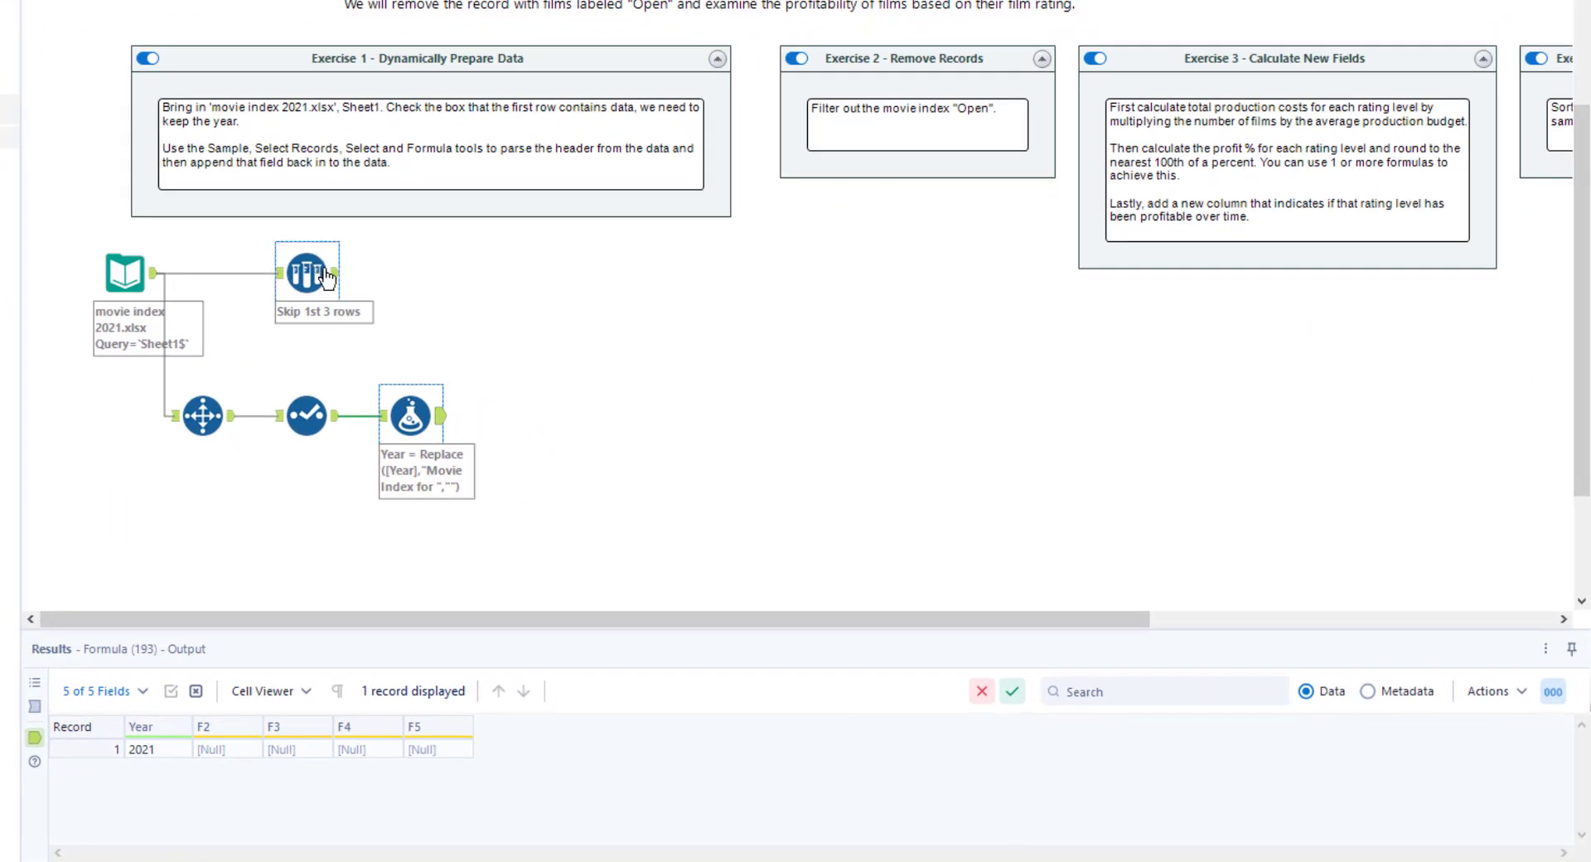
pyautogui.click(336, 273)
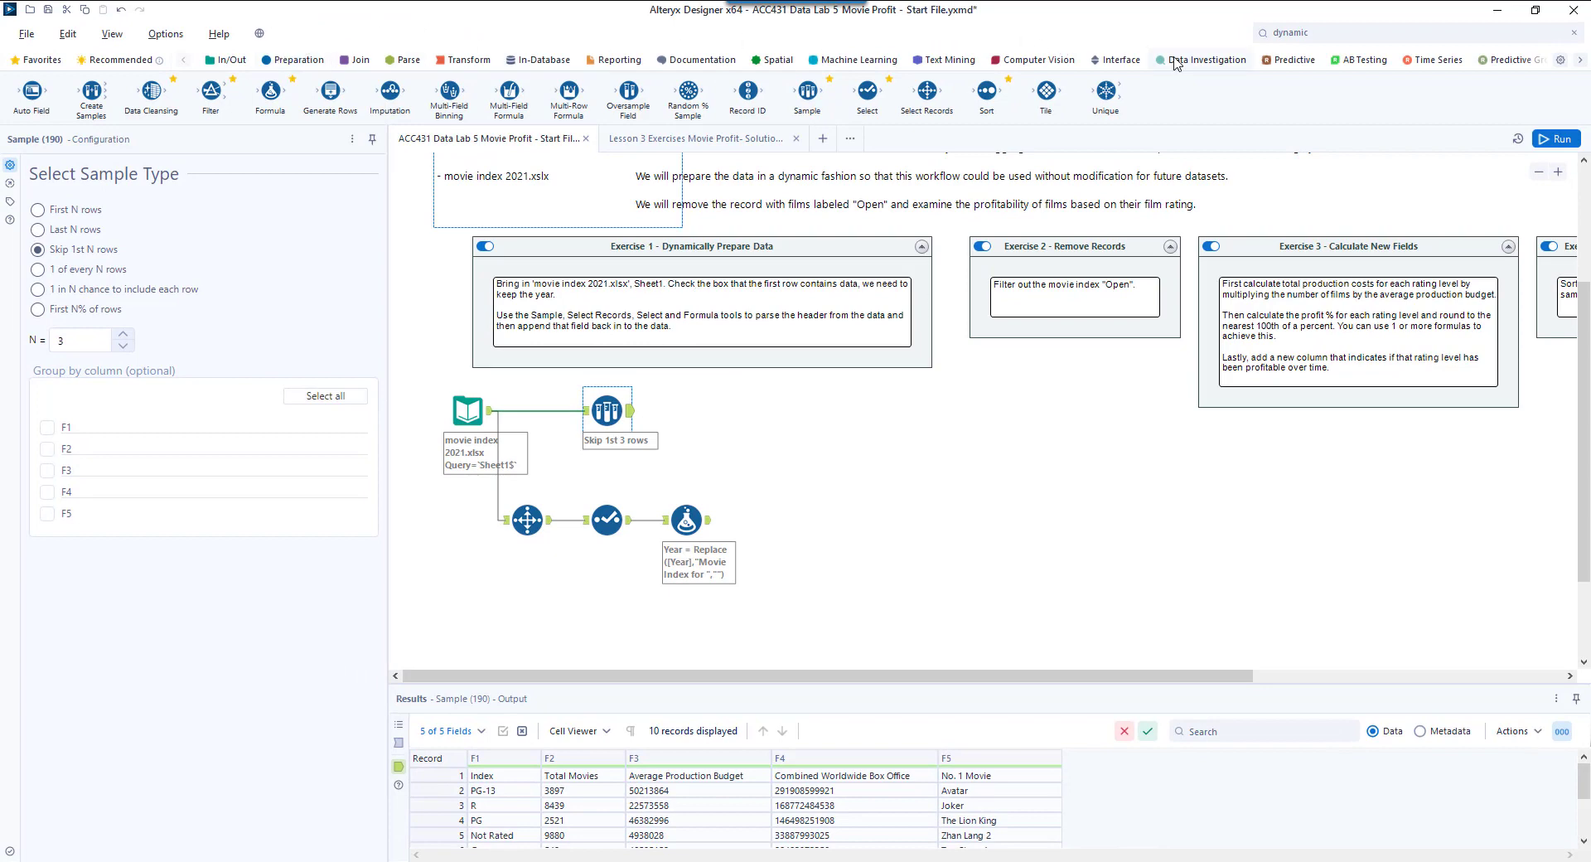
# Step: Search for the Dynamic Rename tool and add it after the Sample tool, connected through its left input
pyautogui.click(1315, 31)
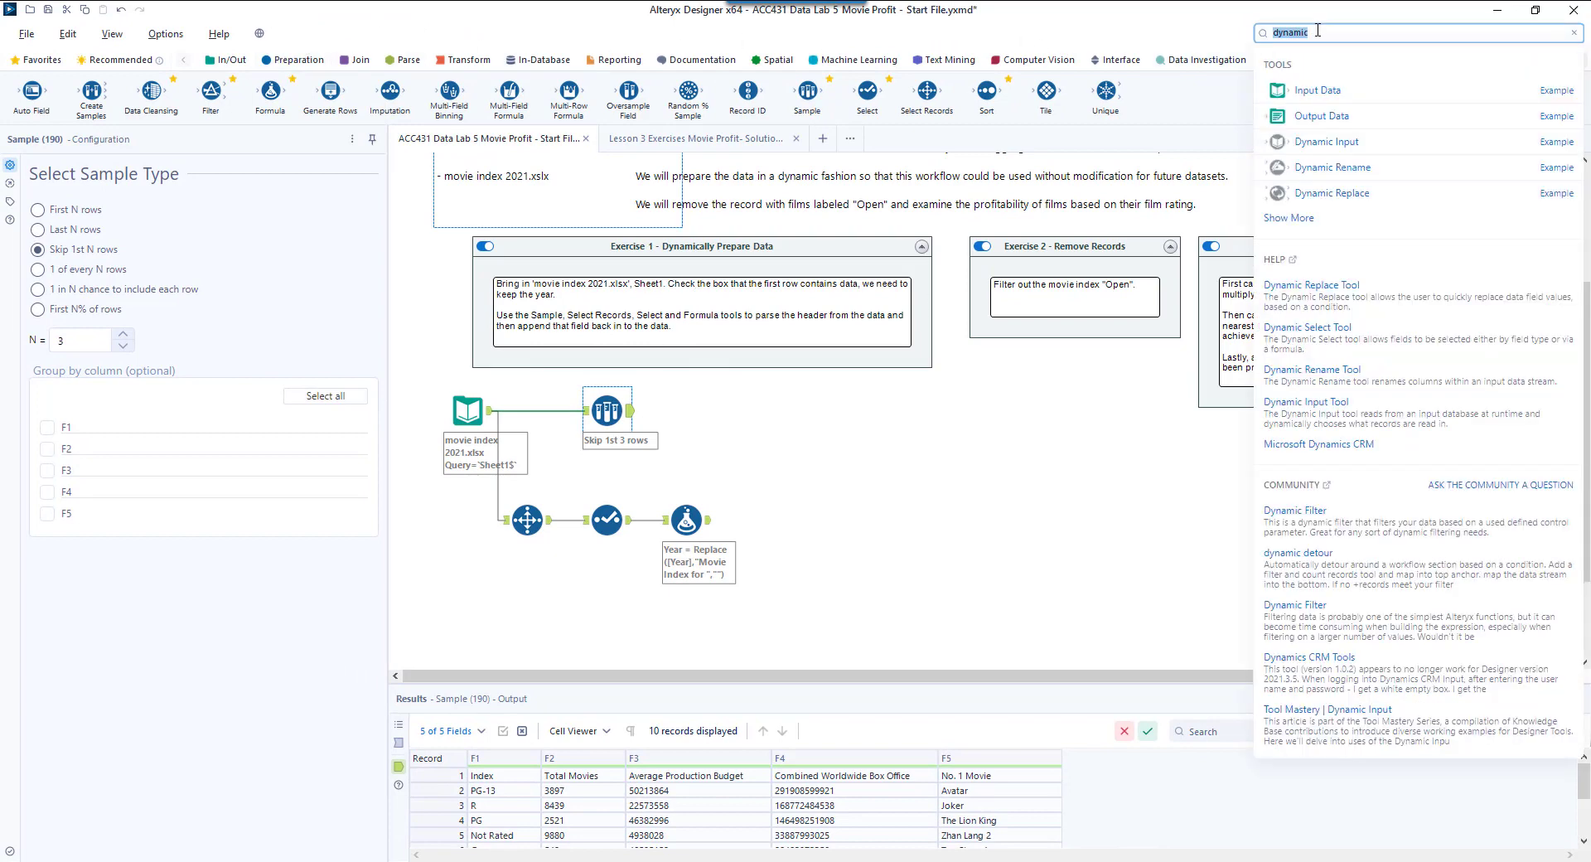
pyautogui.click(1317, 31)
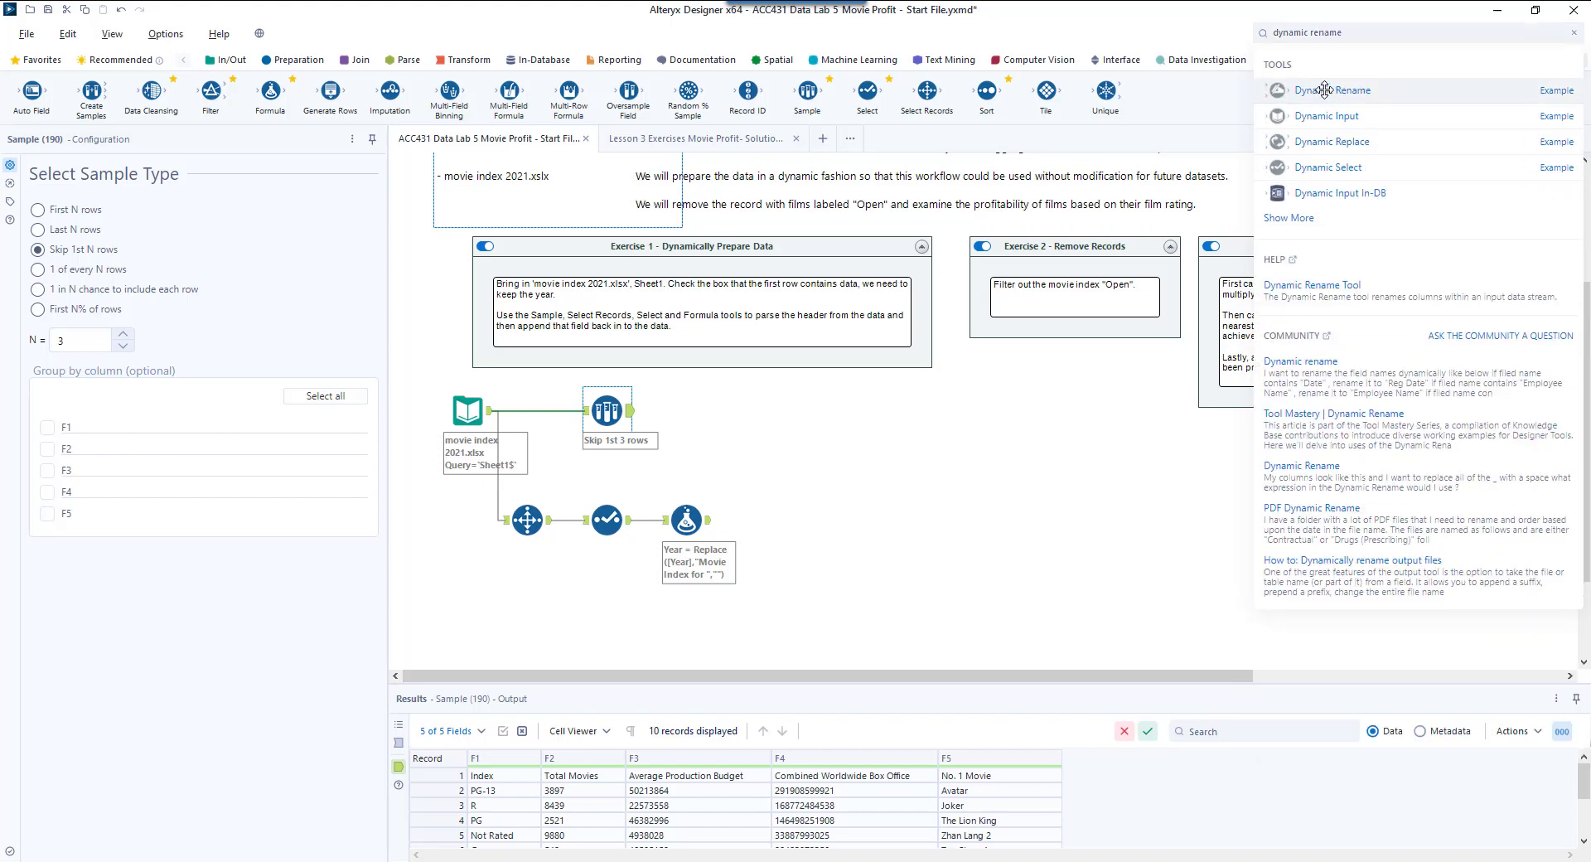
pyautogui.moveTo(1324, 91); pyautogui.dragTo(719, 425)
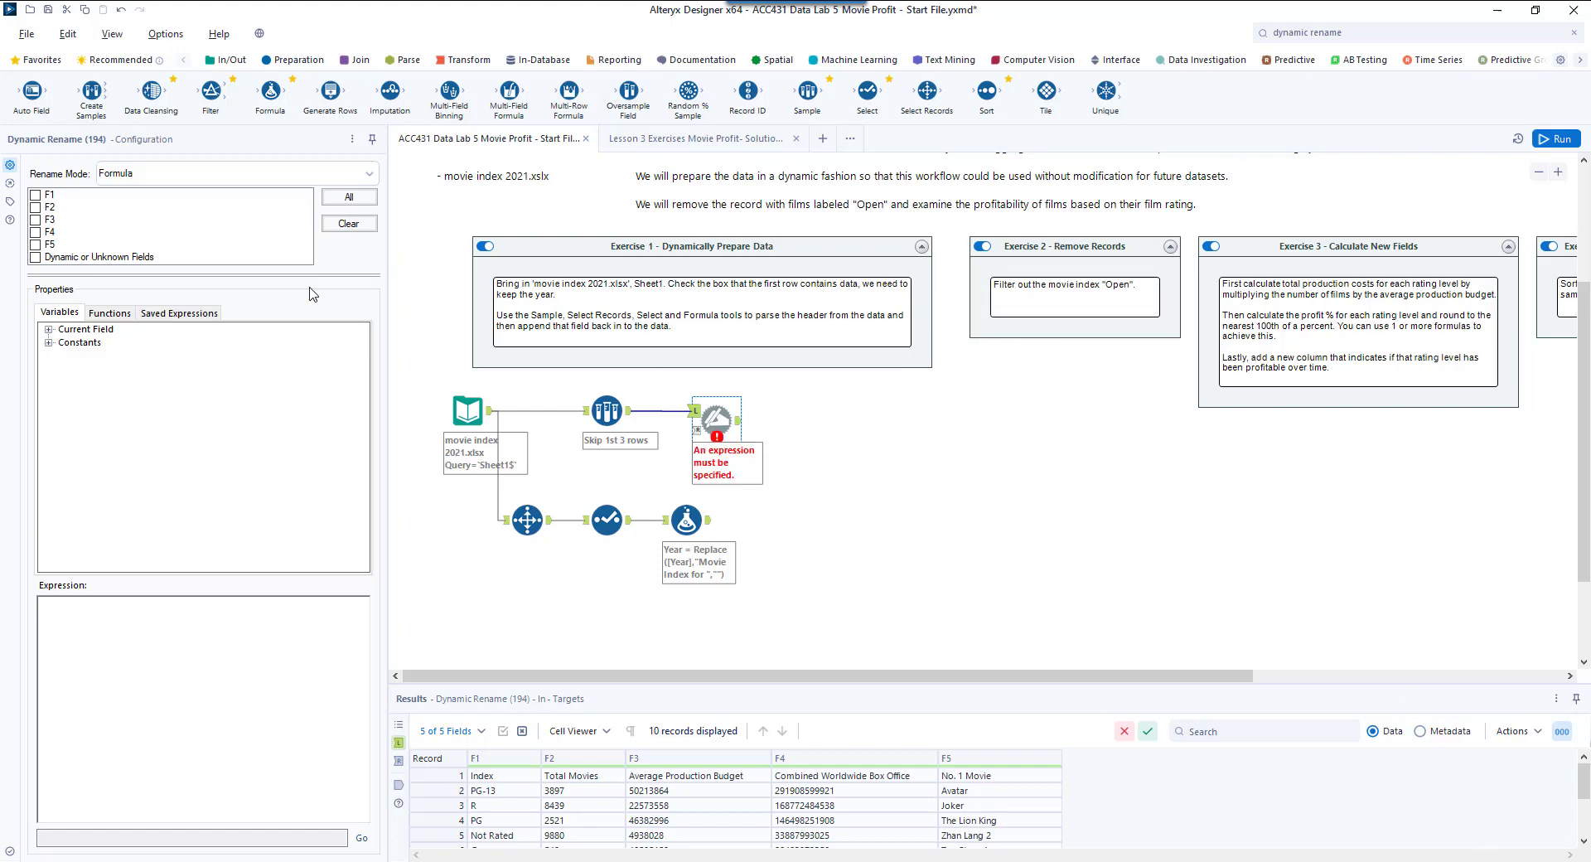
# Step: Set the rename mode to Take Field Names from First Row of Data, run the workflow and display the Dynamic Rename output
pyautogui.click(369, 173)
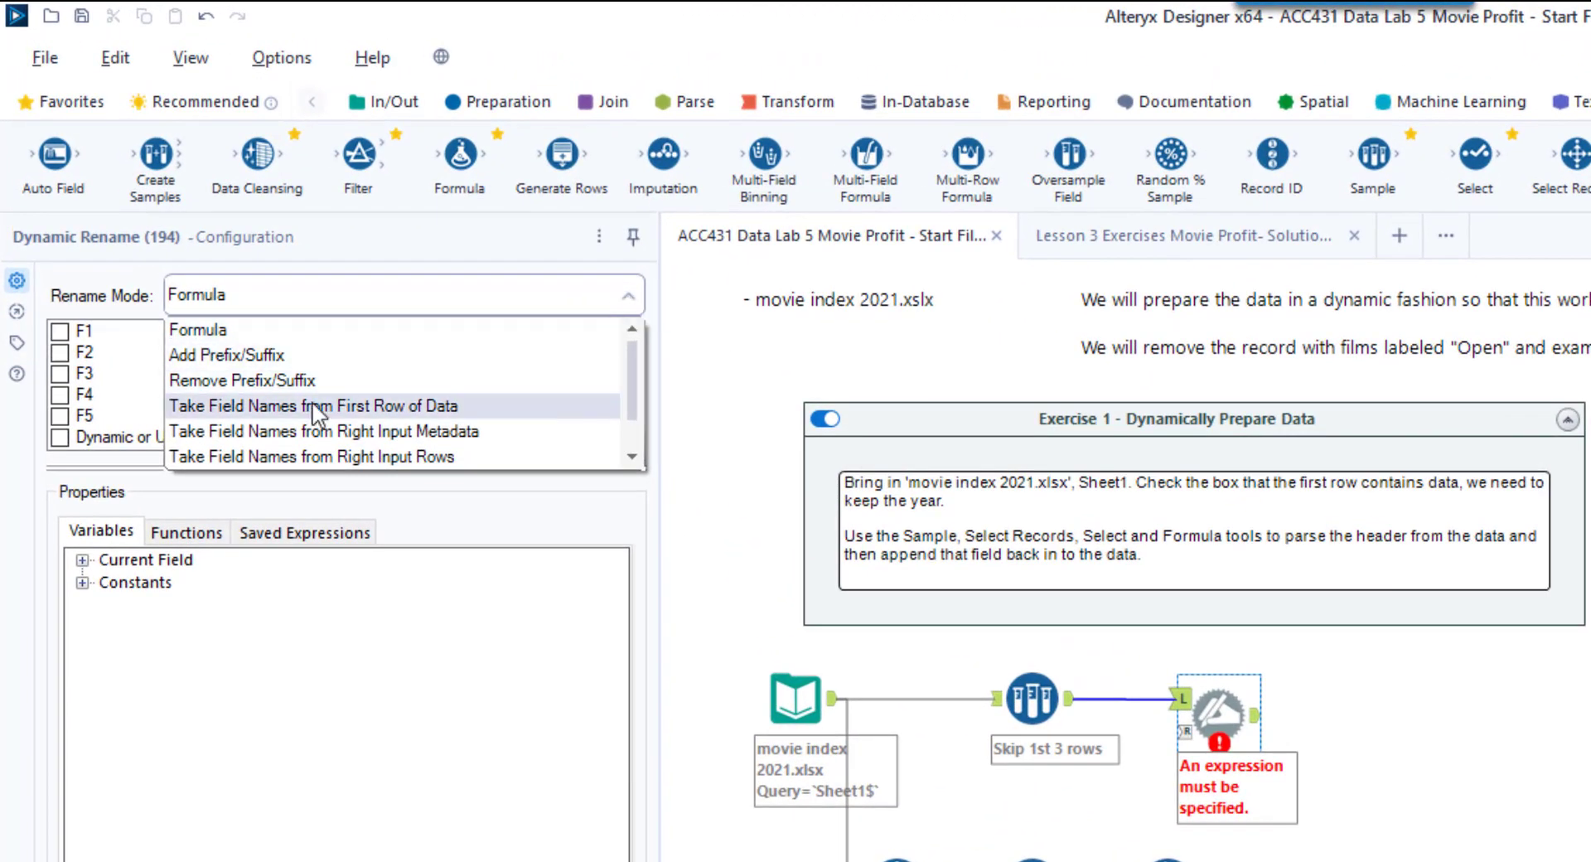
pyautogui.click(369, 406)
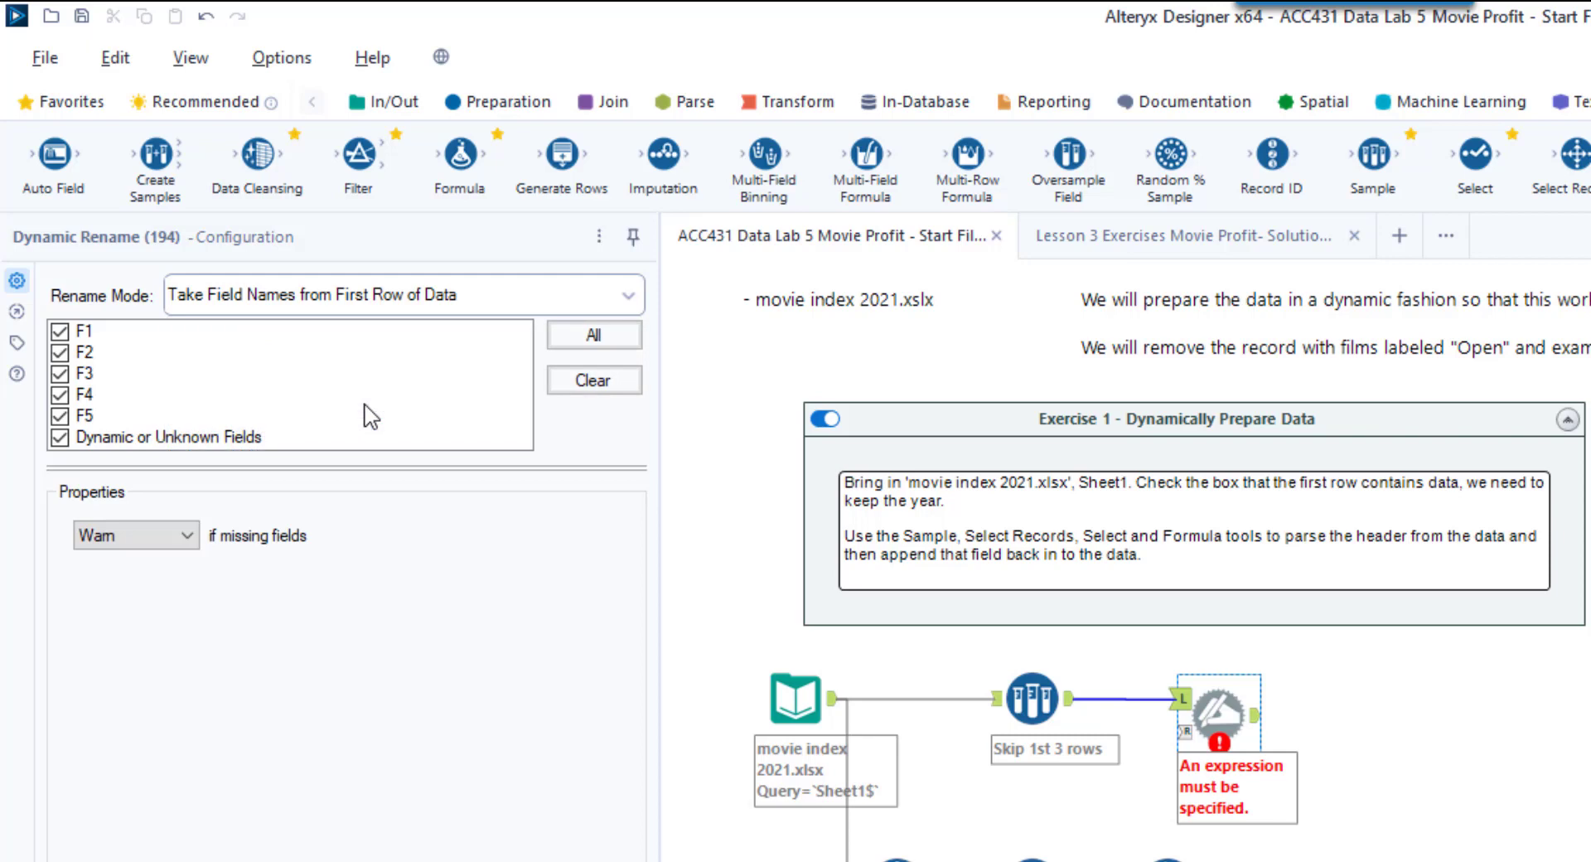
pyautogui.hotkey('ctrl', 'r')
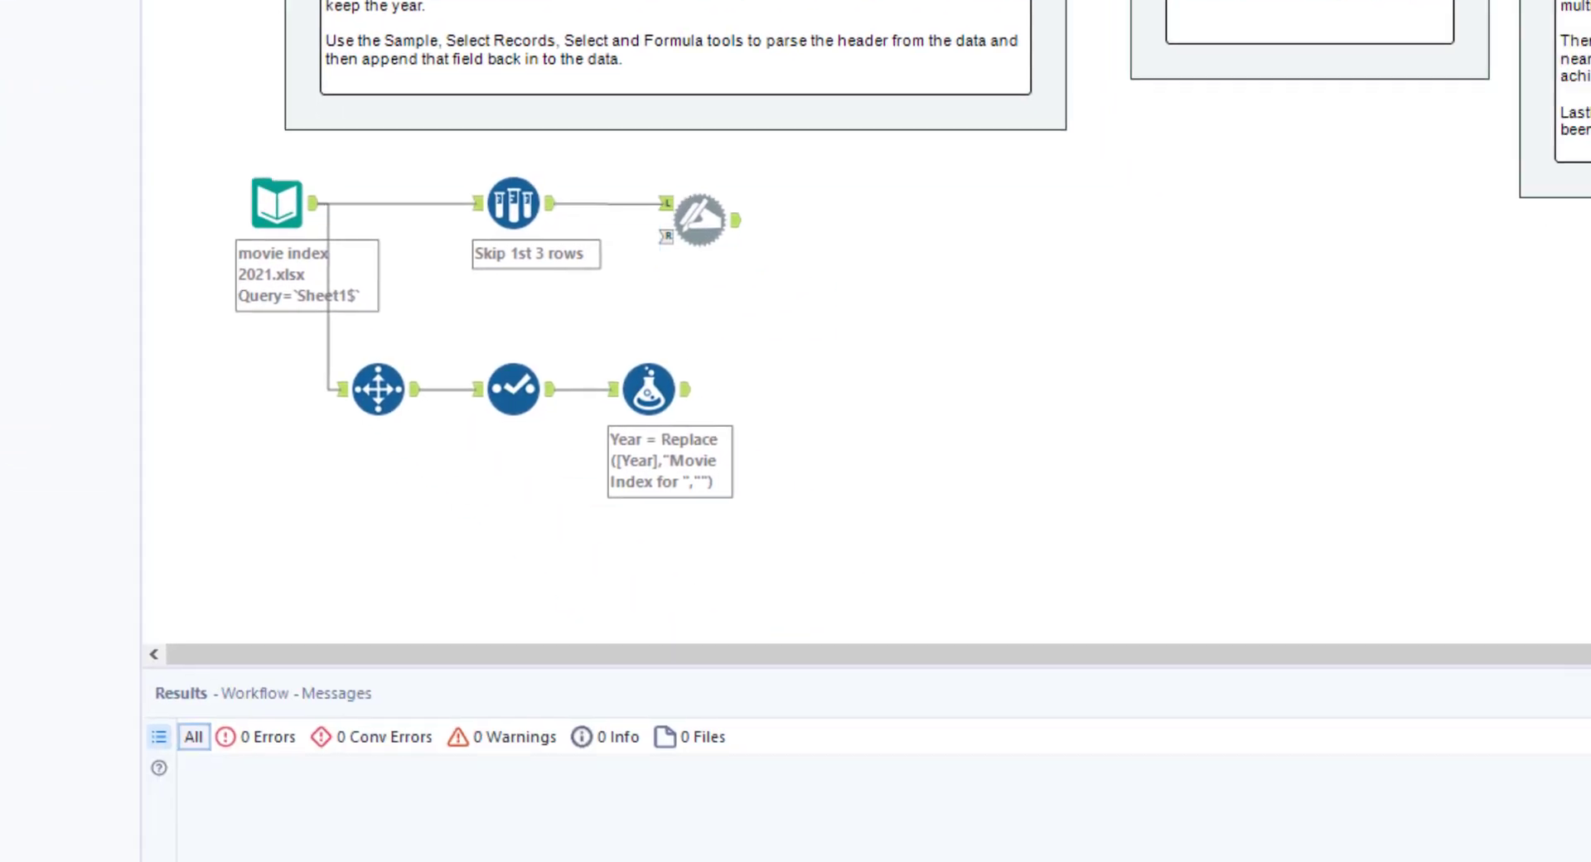
pyautogui.click(624, 112)
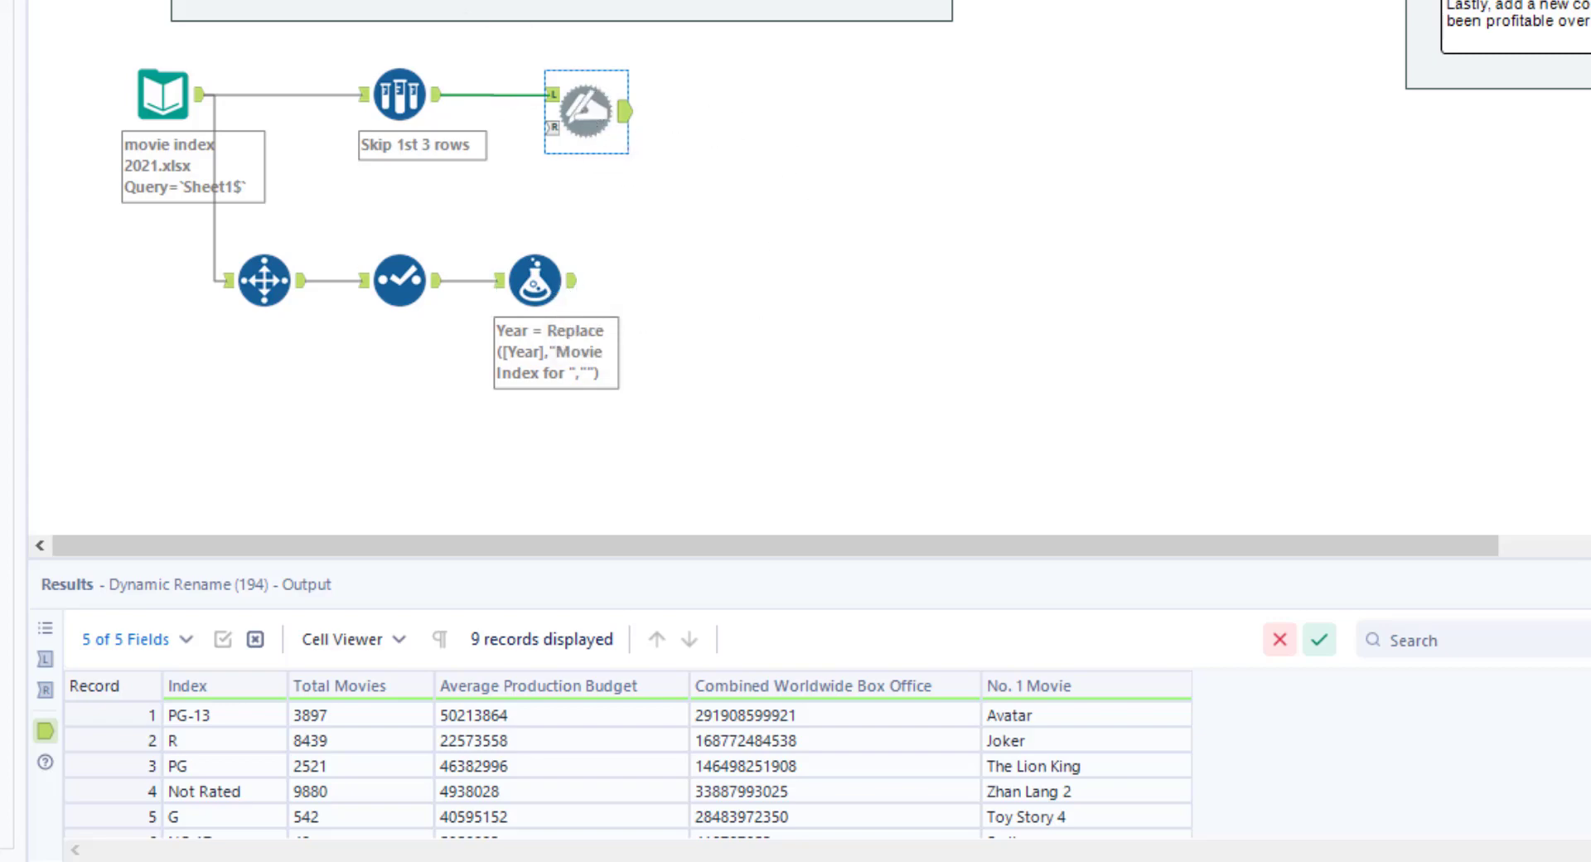
# Step: Add an Append Fields tool with the Dynamic Rename output as target and the Formula output as source
pyautogui.moveTo(357, 3); pyautogui.dragTo(772, 218)
pyautogui.moveTo(571, 280); pyautogui.dragTo(720, 212)
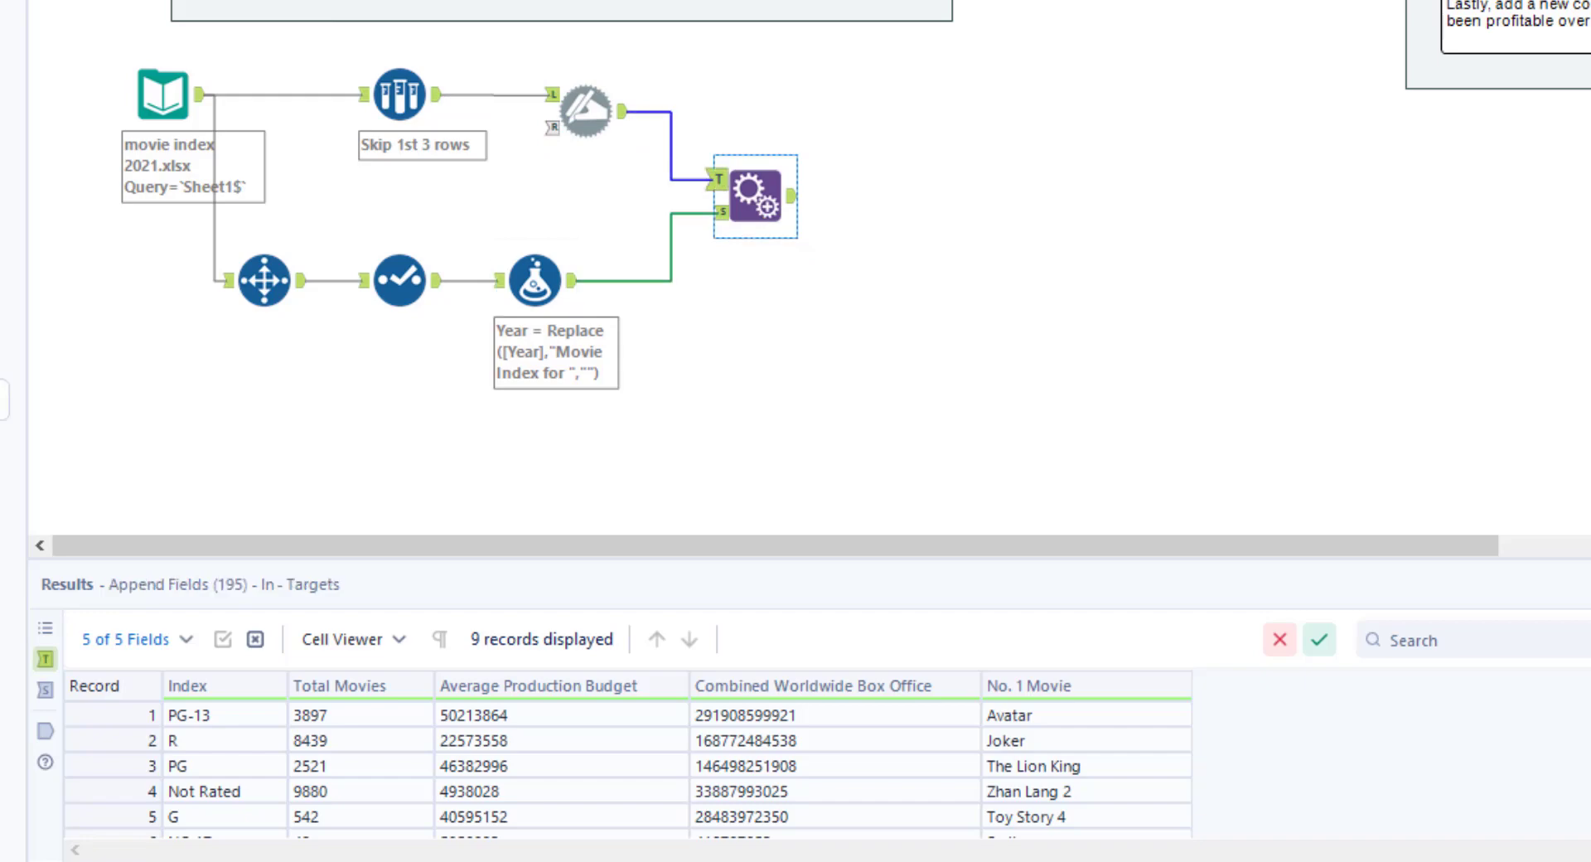
# Step: Run the workflow and look through the output records of the Append Fields tool
pyautogui.hotkey('ctrl', 'r')
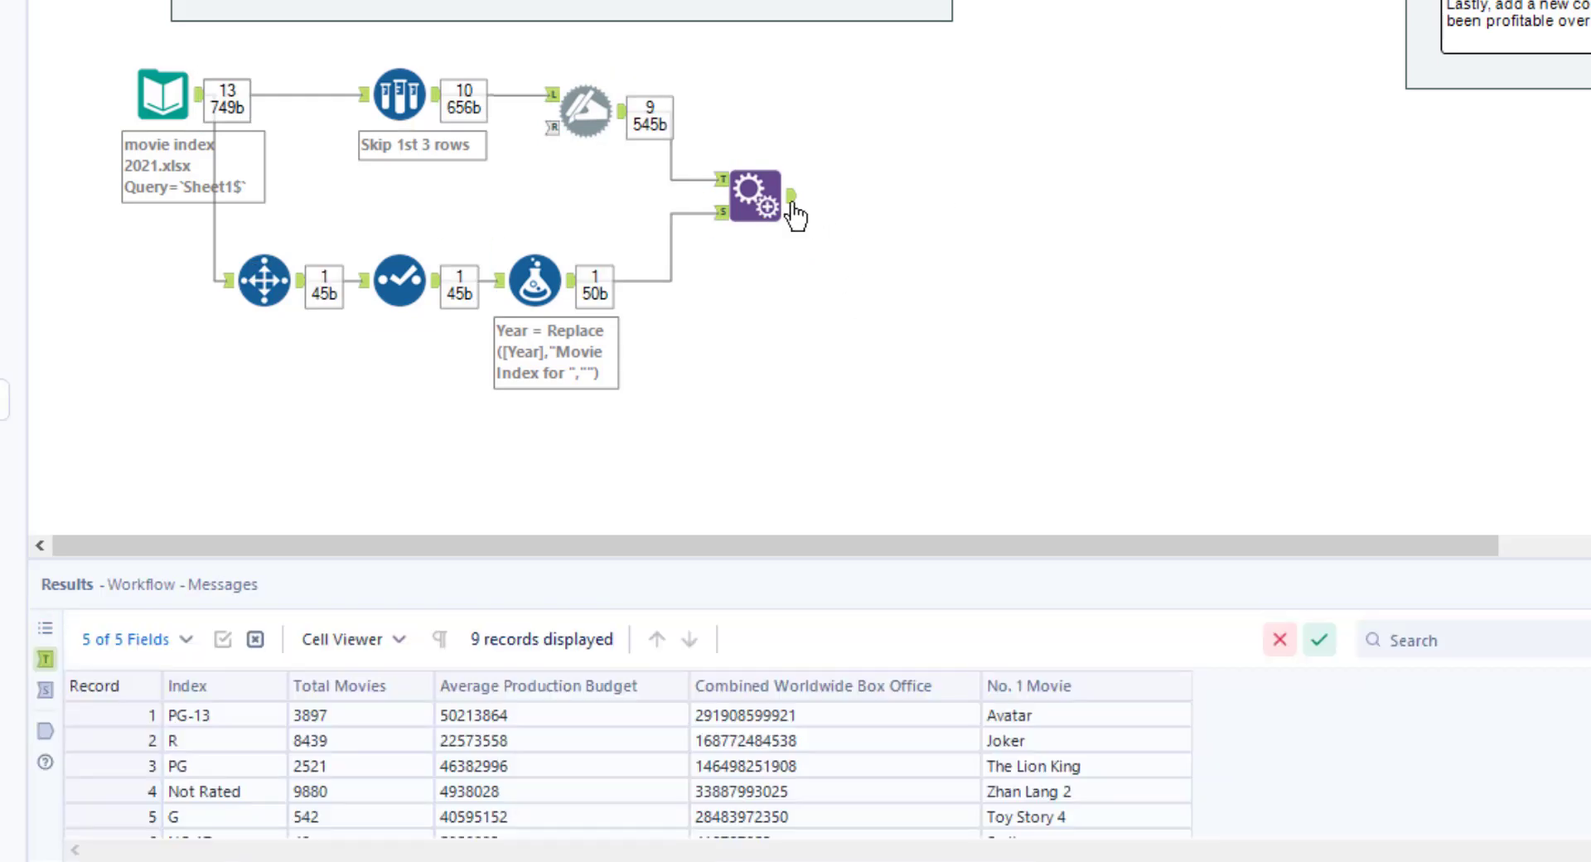
pyautogui.click(789, 212)
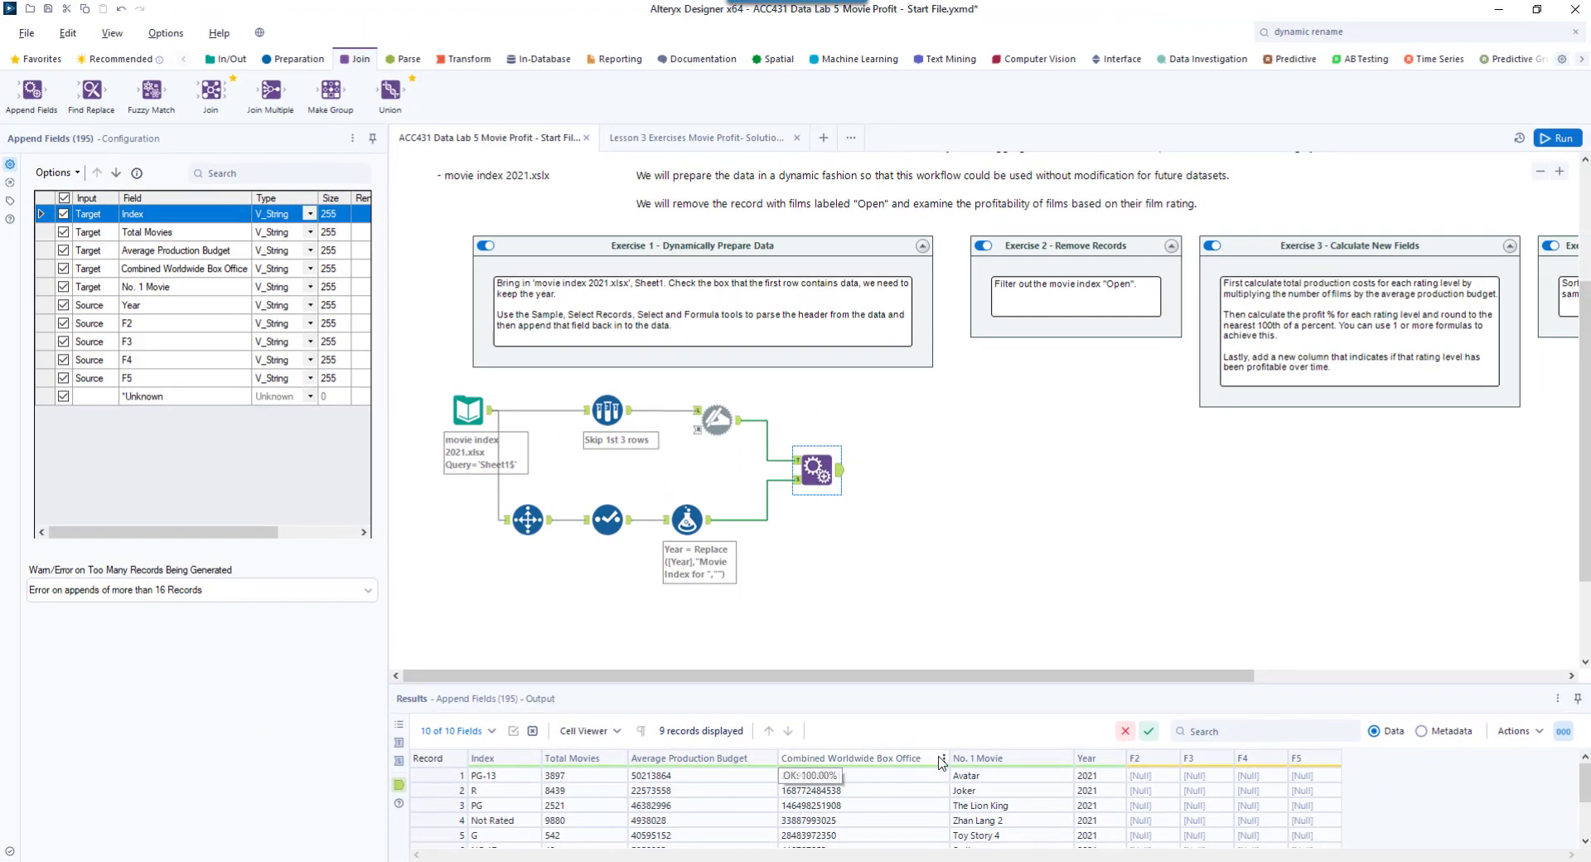
pyautogui.scroll(-2, 968, 693)
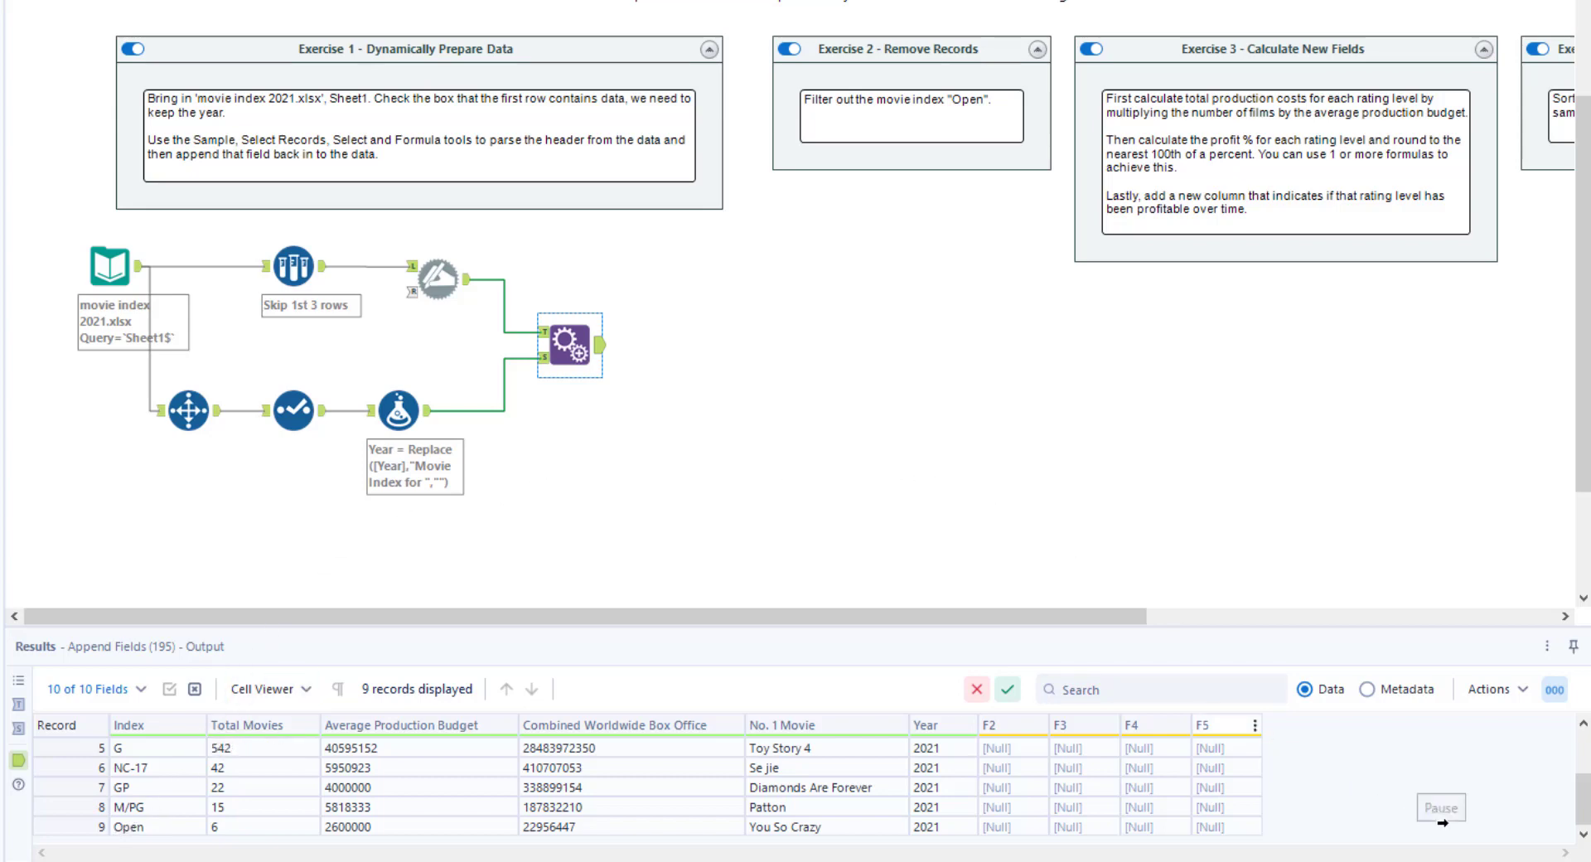
pyautogui.scroll(2, 1409, 795)
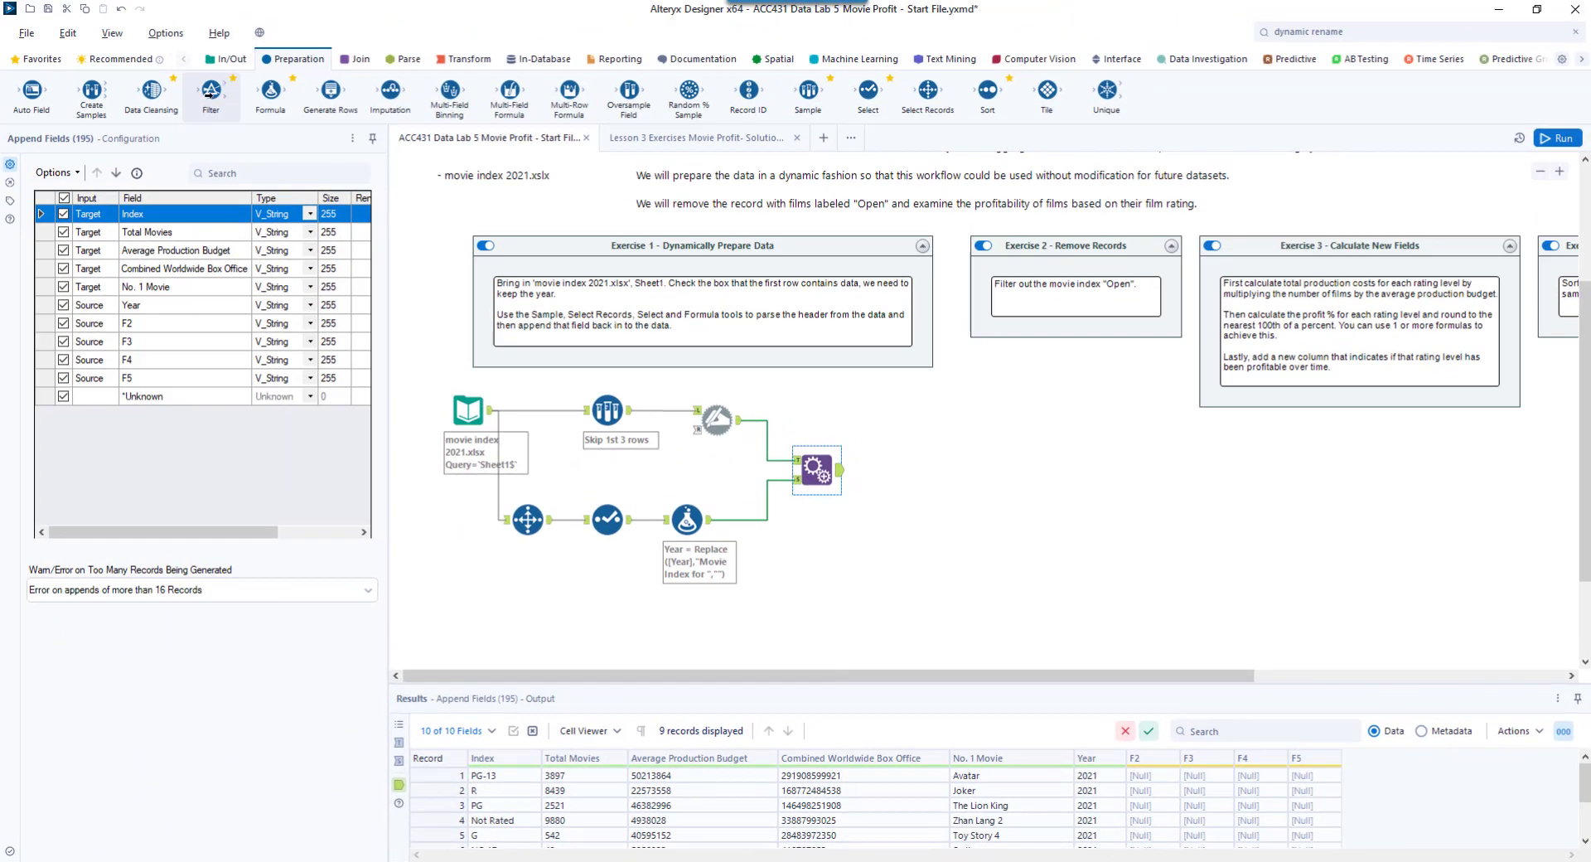
# Step: Add a Filter tool after Append Fields with the basic condition Index Equals Open
pyautogui.moveTo(904, 469); pyautogui.dragTo(906, 469)
pyautogui.click(147, 233)
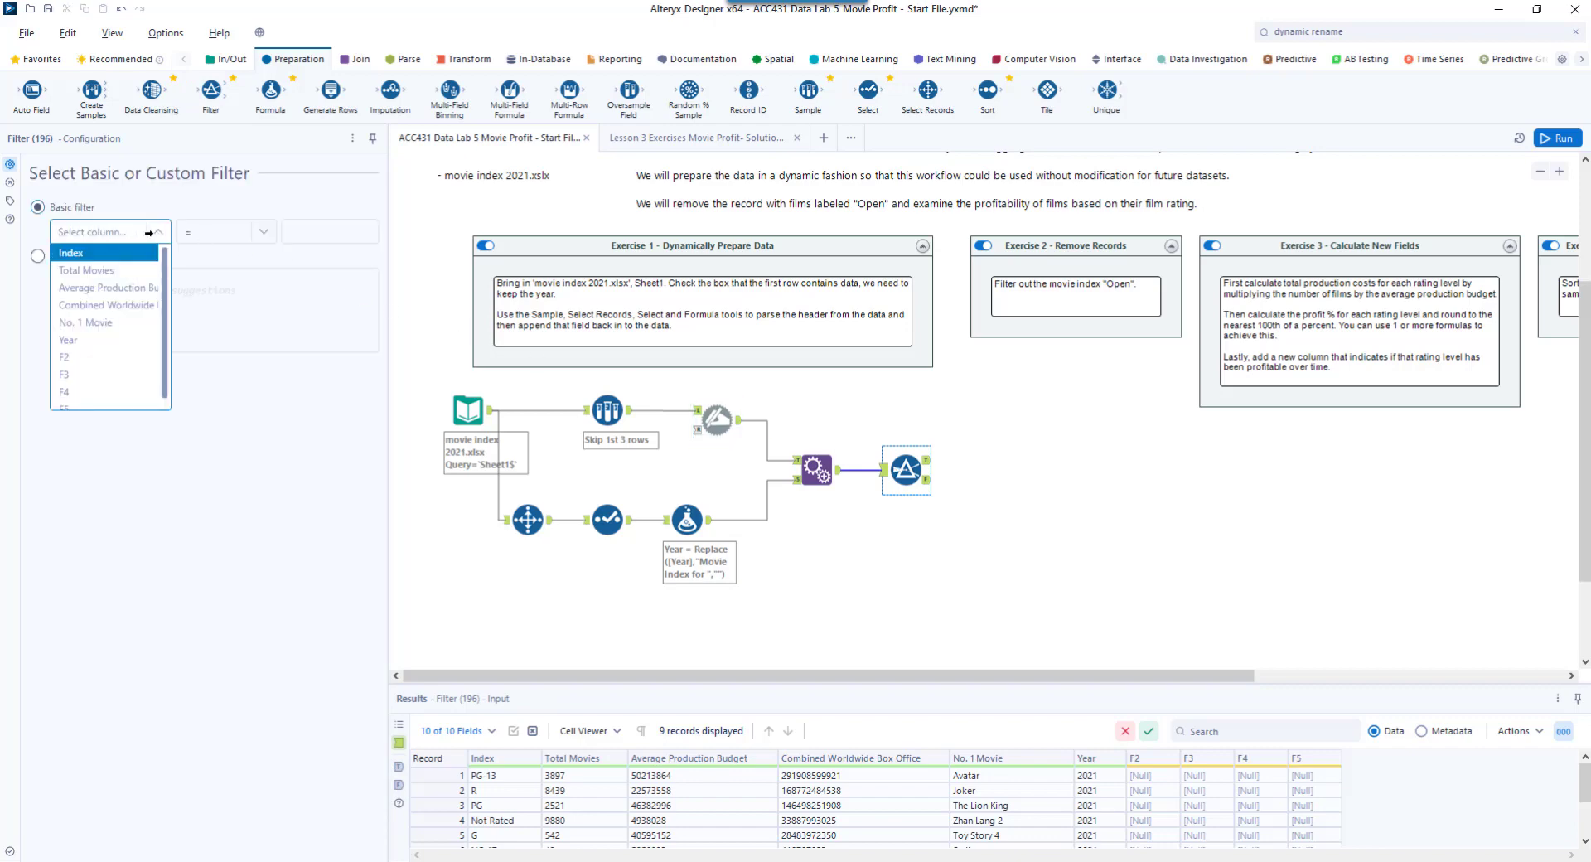
pyautogui.click(112, 252)
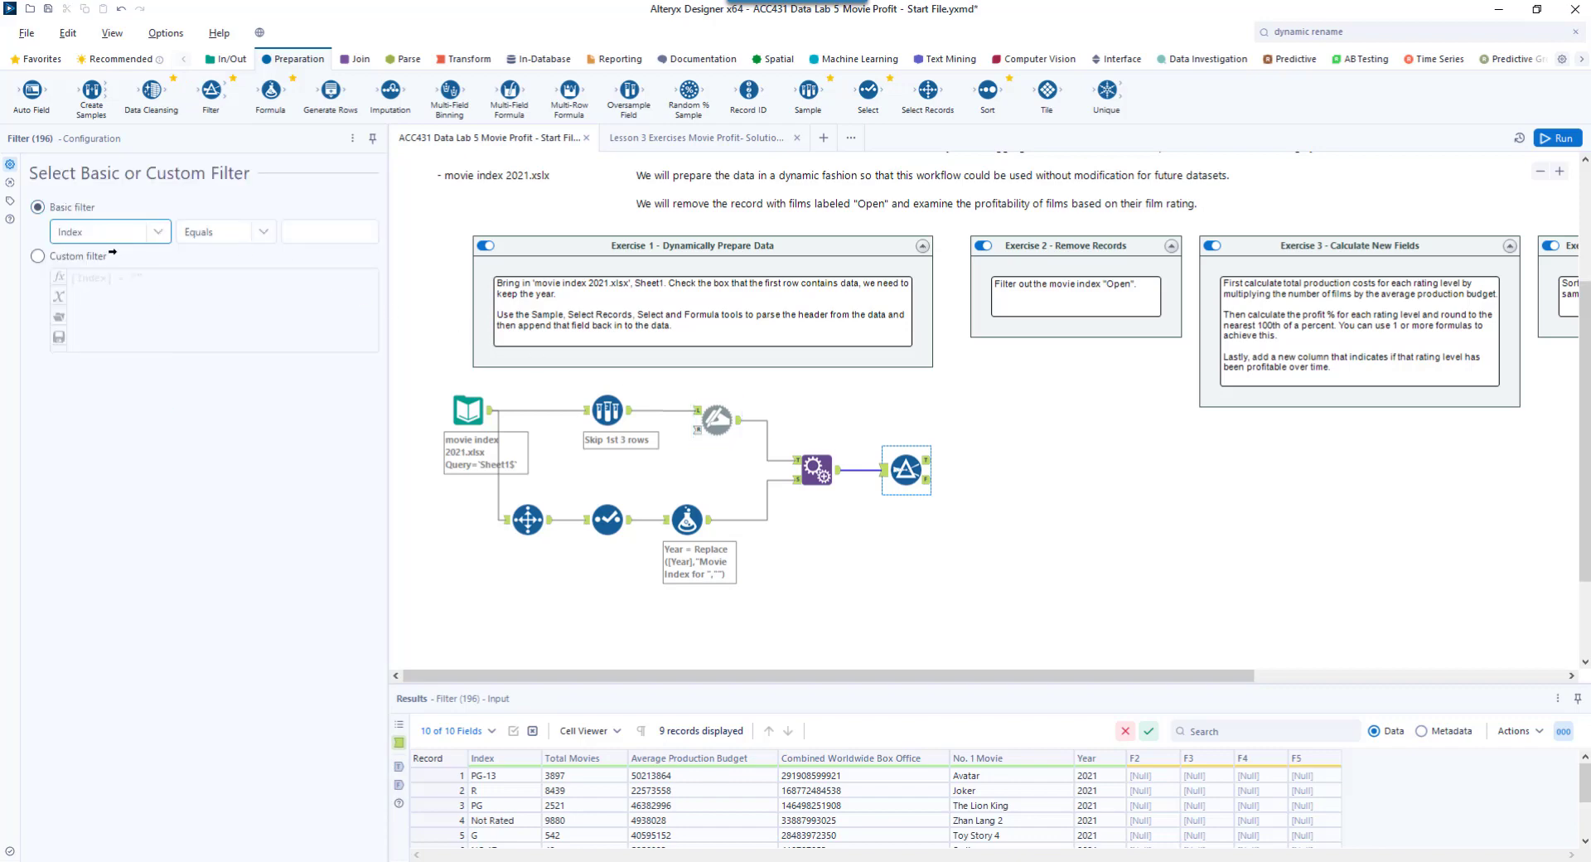
pyautogui.click(320, 233)
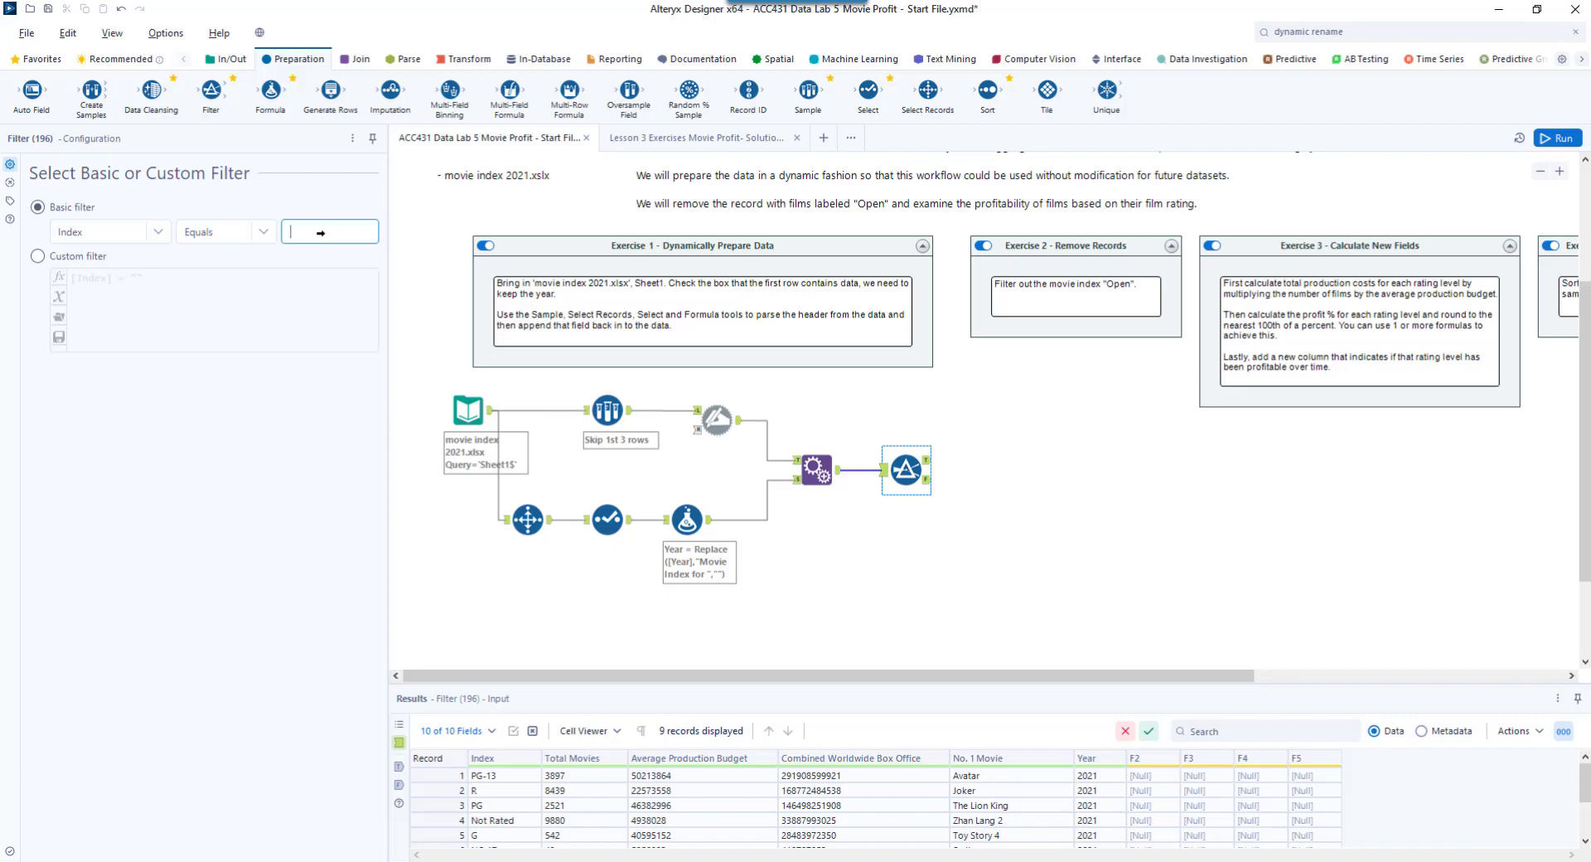
pyautogui.write('open')
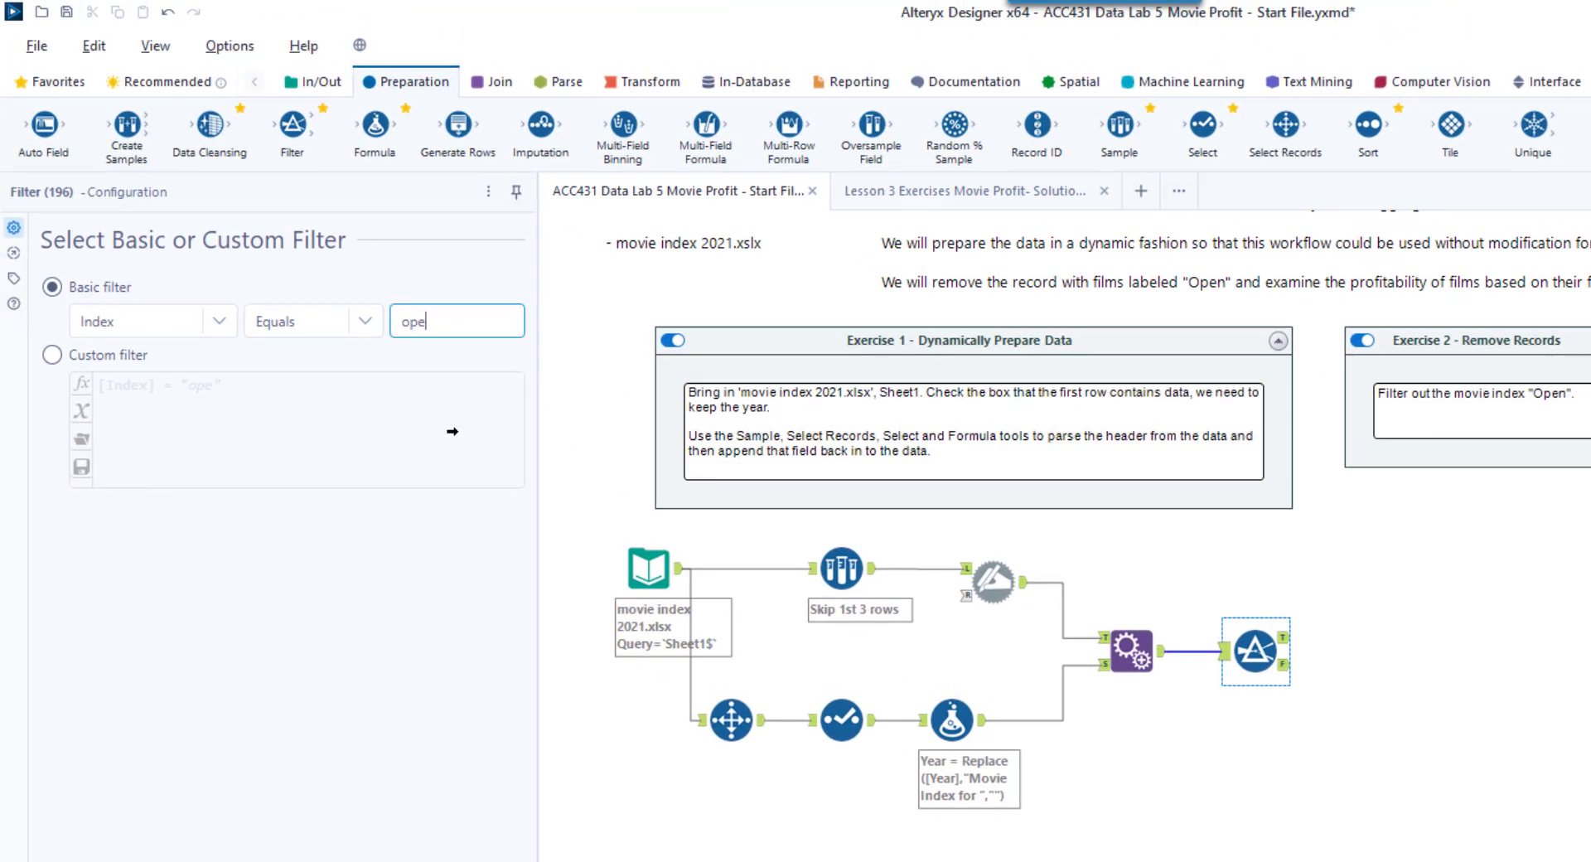
pyautogui.press('BackSpace')
pyautogui.press('BackSpace')
pyautogui.press('BackSpace')
pyautogui.write('OPen')
pyautogui.press('BackSpace')
pyautogui.press('BackSpace')
pyautogui.press('BackSpace')
pyautogui.write('pen')
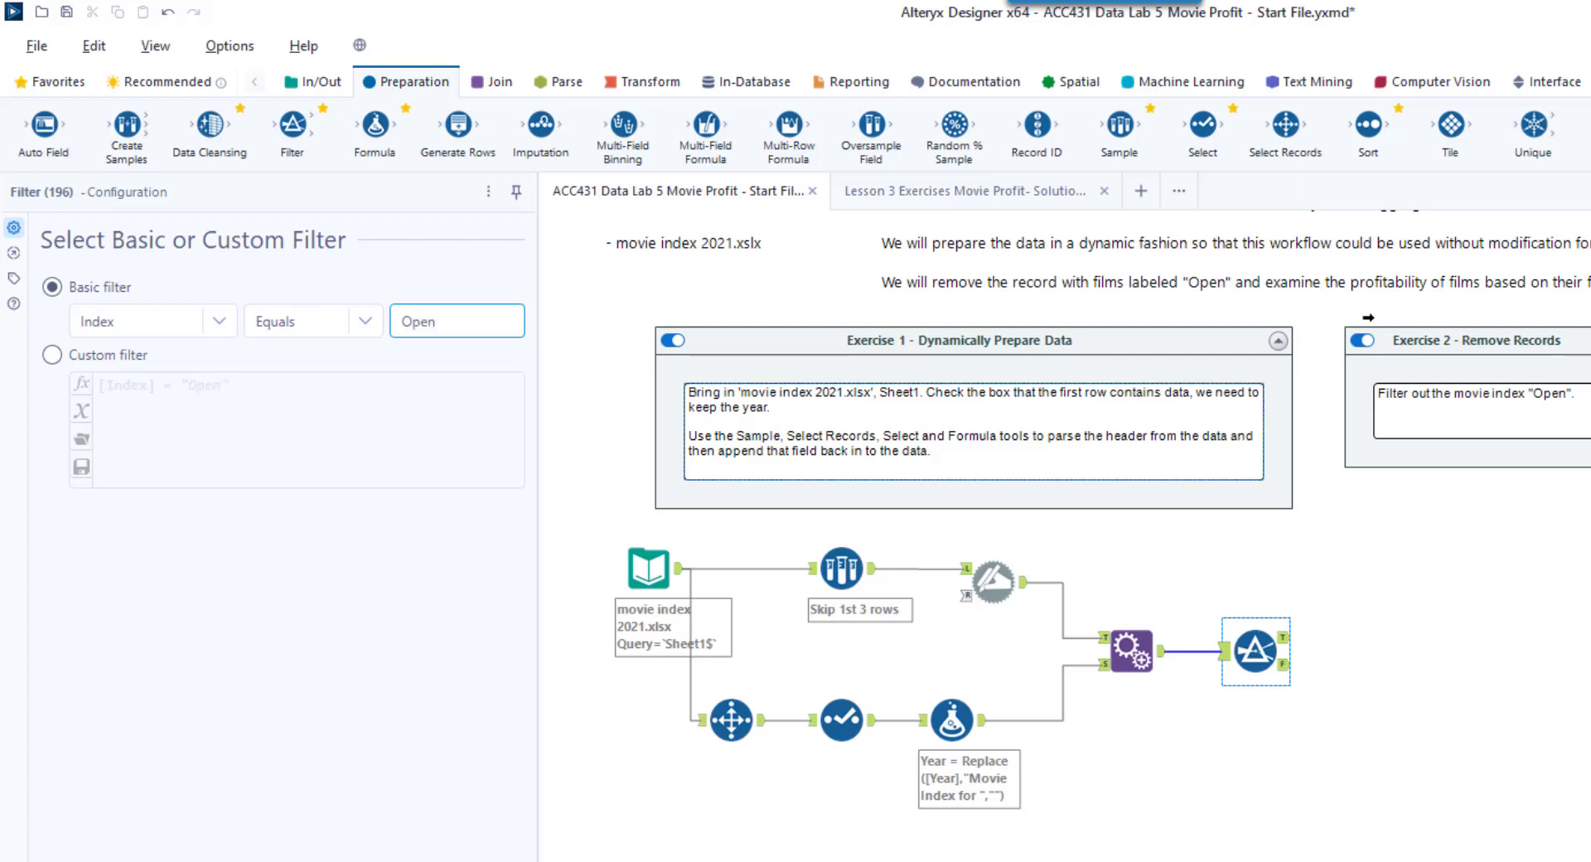
# Step: Run the workflow and display the Filter tool's False output
pyautogui.hotkey('ctrl', 'r')
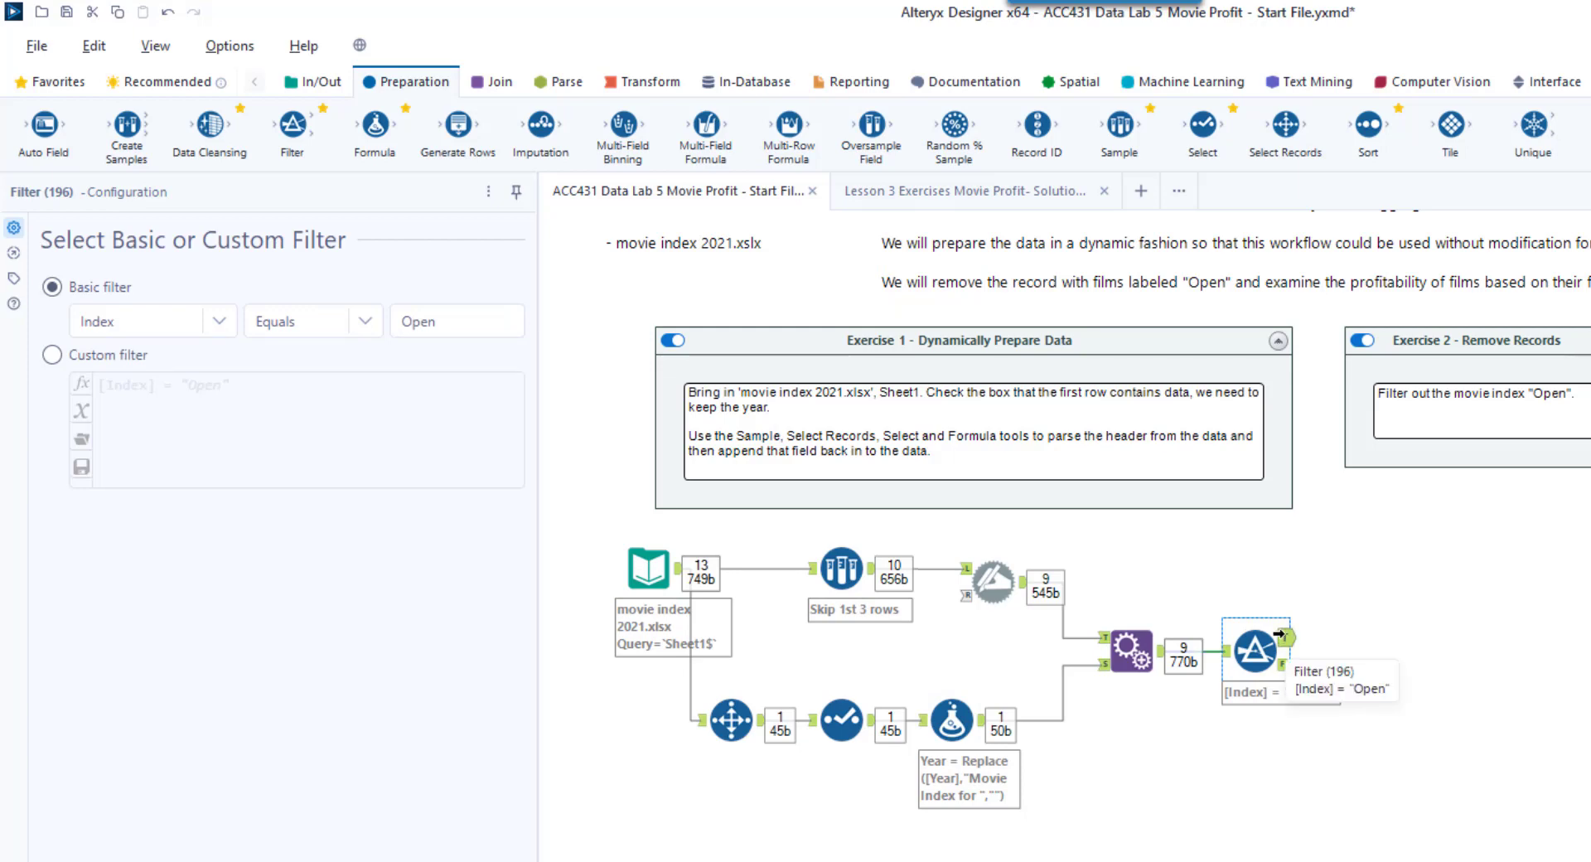
pyautogui.click(1283, 666)
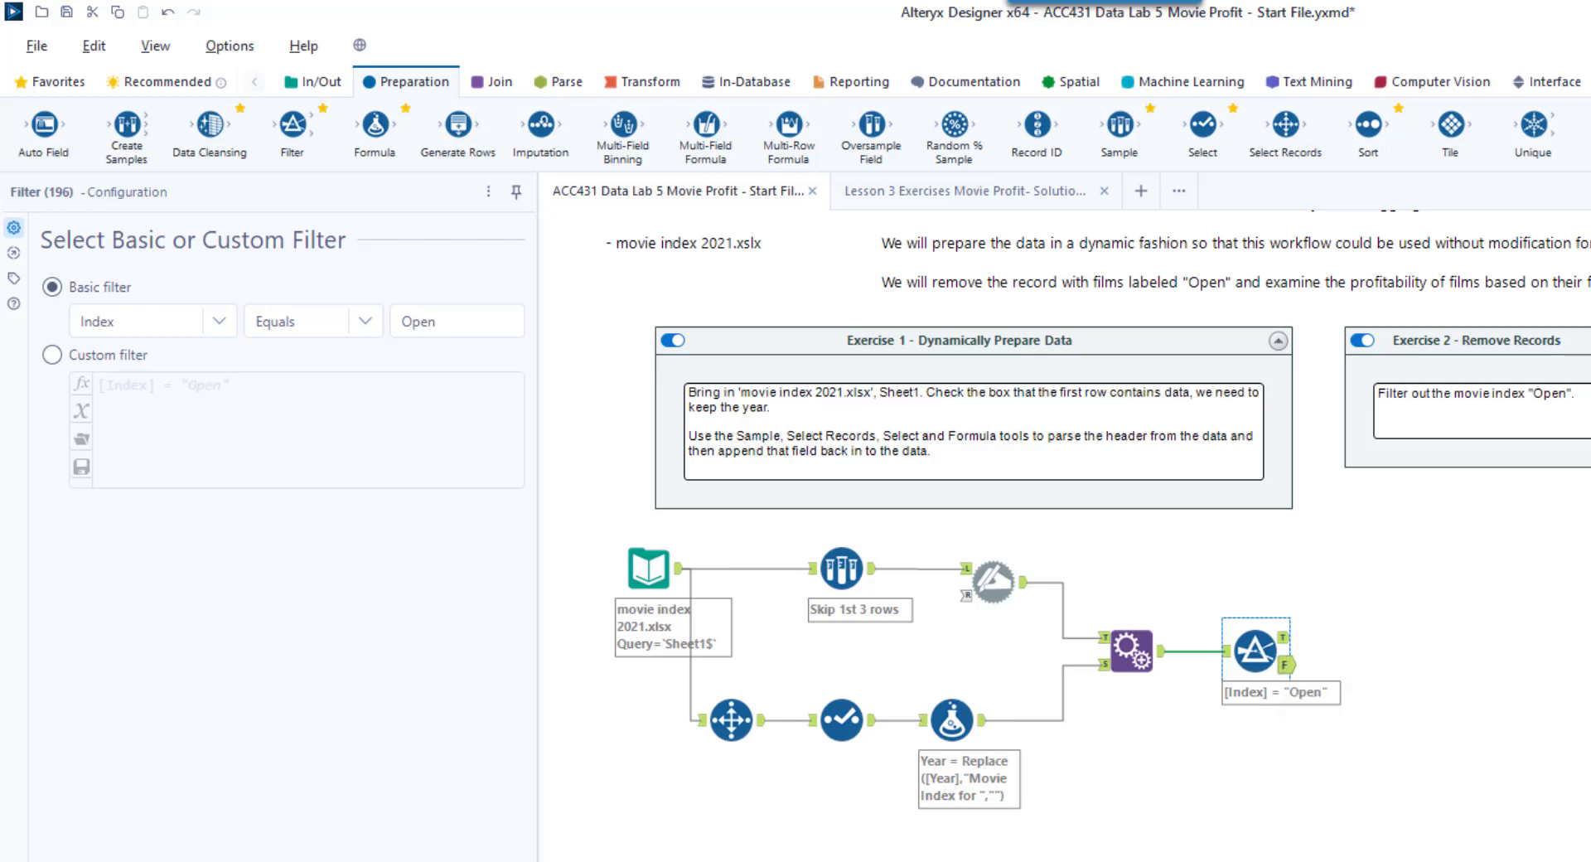
# Step: Change the Filter condition's operator to Does not equal and rerun the workflow
pyautogui.click(358, 321)
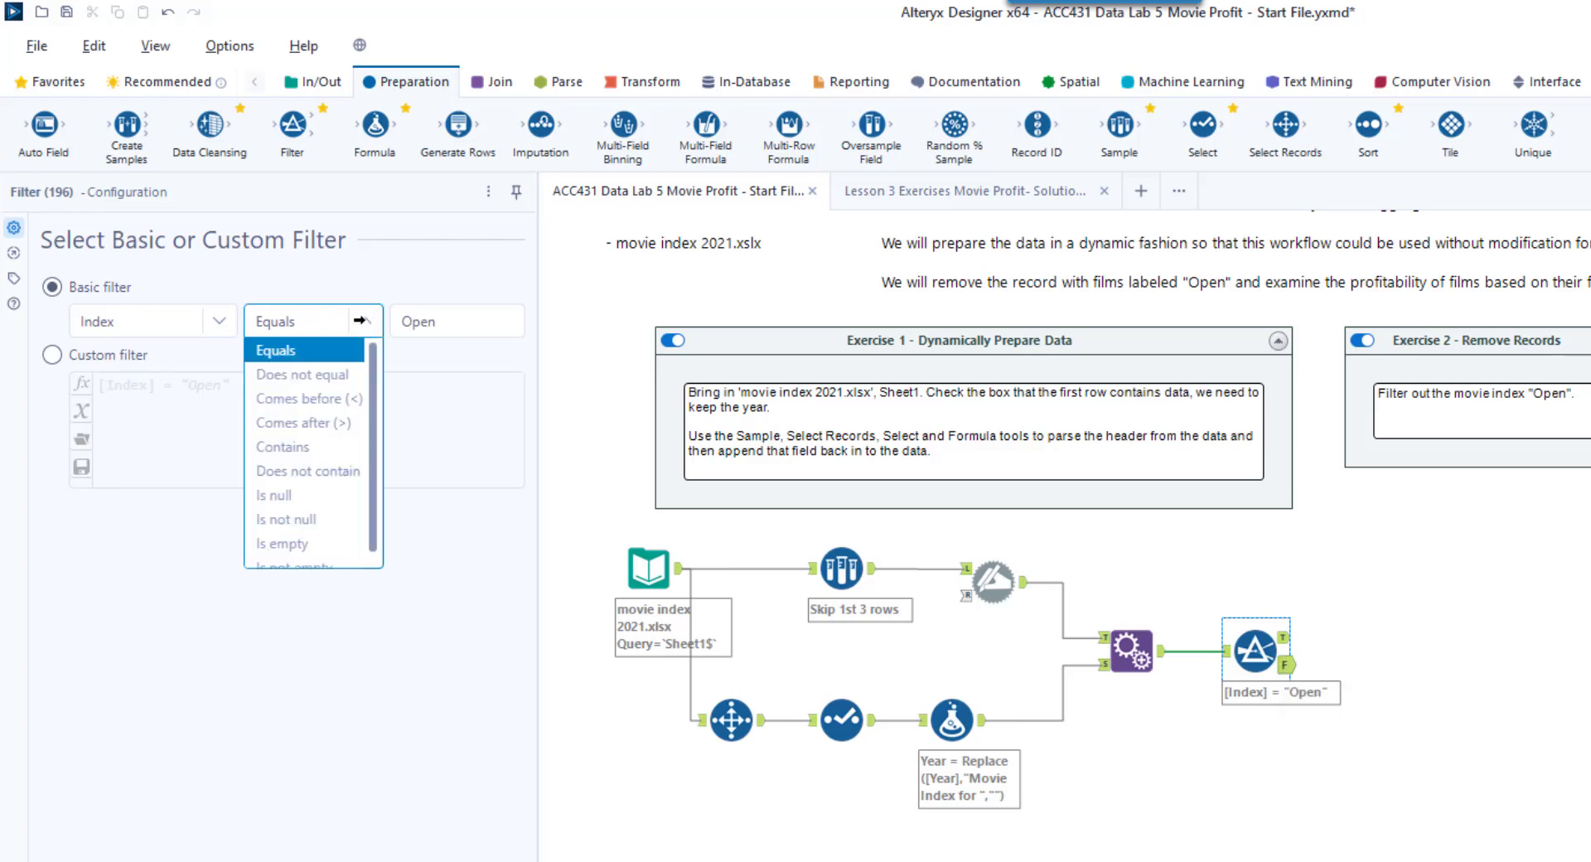
pyautogui.click(318, 372)
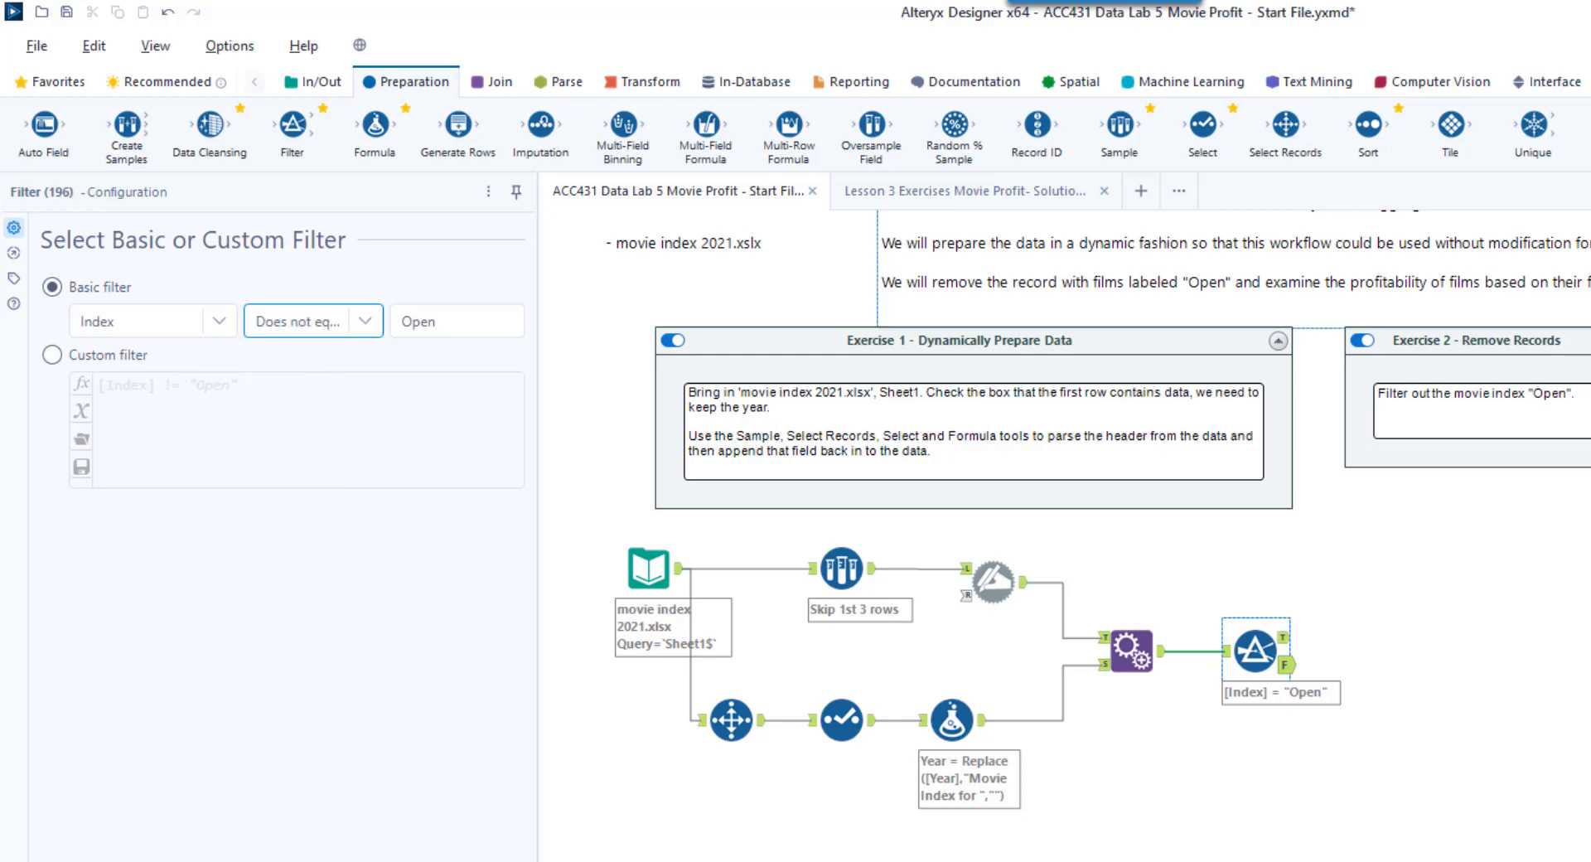
pyautogui.hotkey('ctrl', 'r')
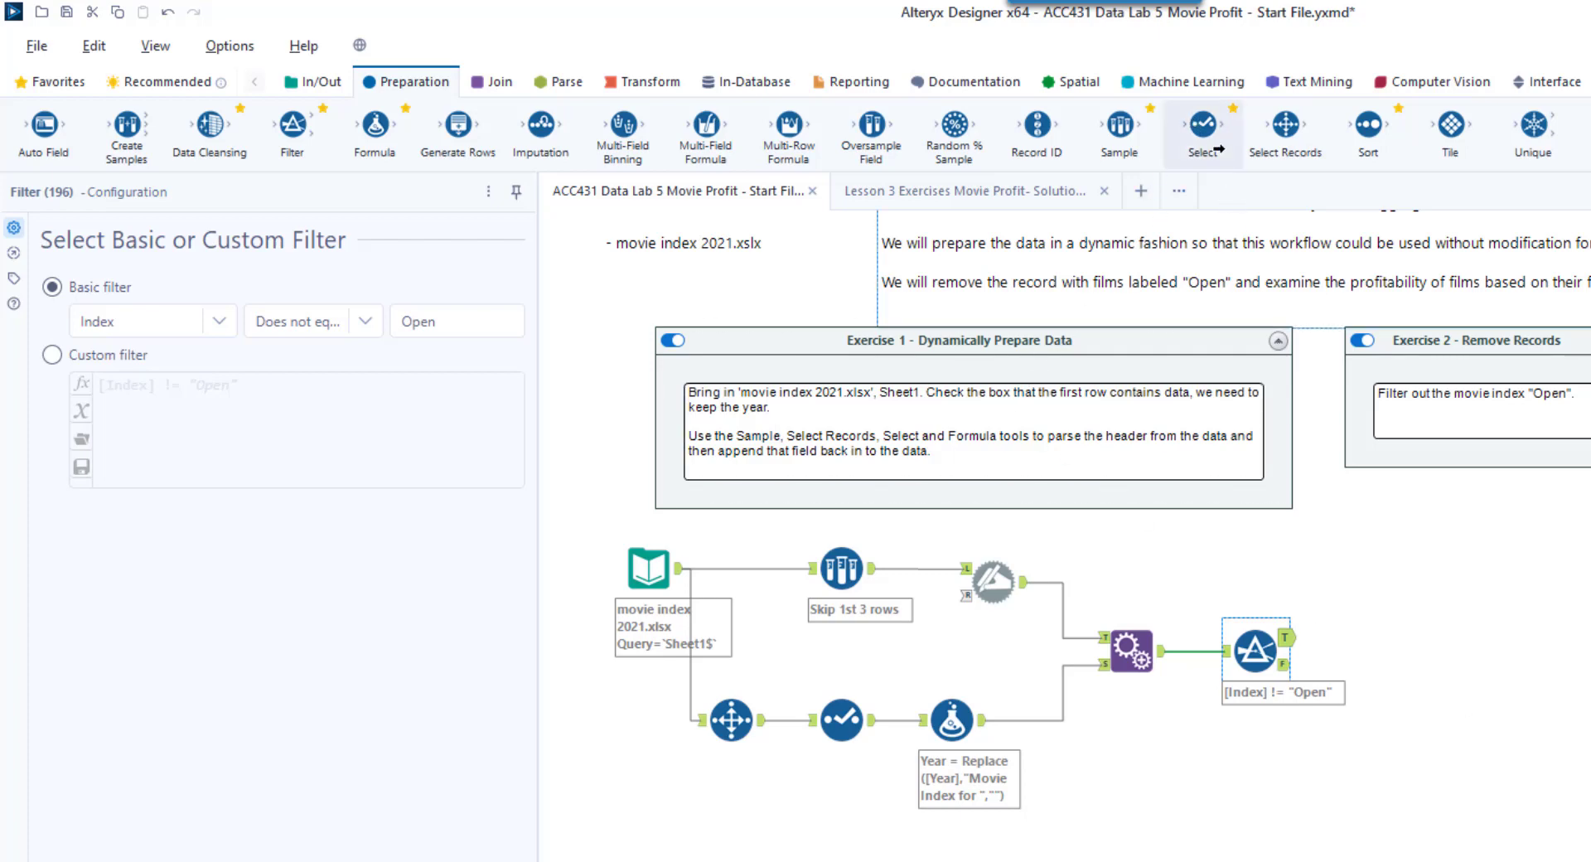
# Step: Add a Select tool to the Filter's True output and set Average Production Budget and Combined Worldwide Box Office to Double
pyautogui.moveTo(1354, 523); pyautogui.dragTo(1392, 637)
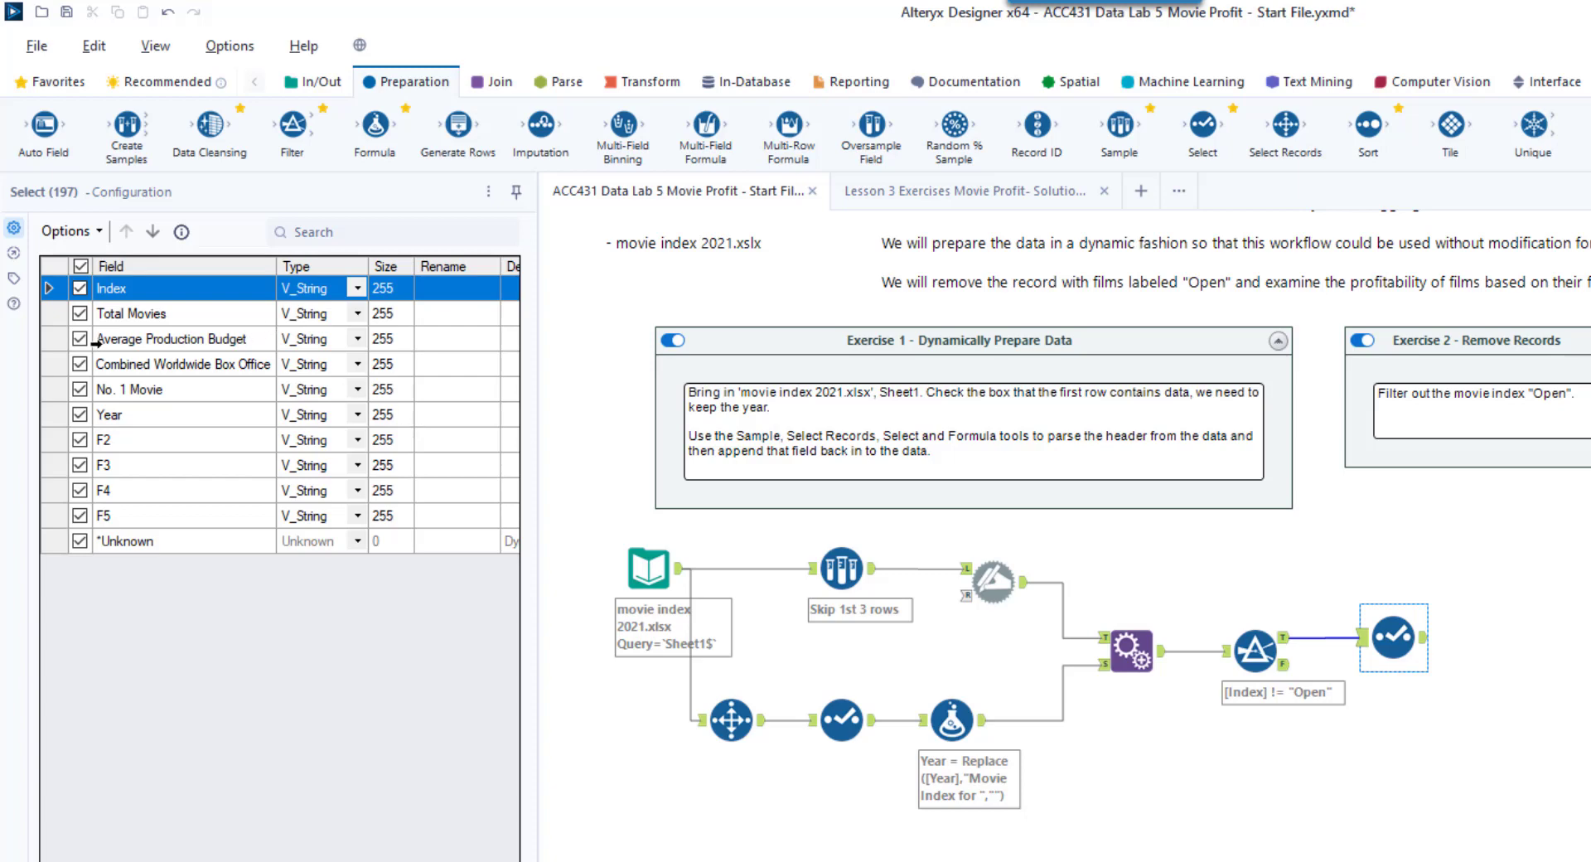
pyautogui.click(352, 338)
pyautogui.click(352, 338)
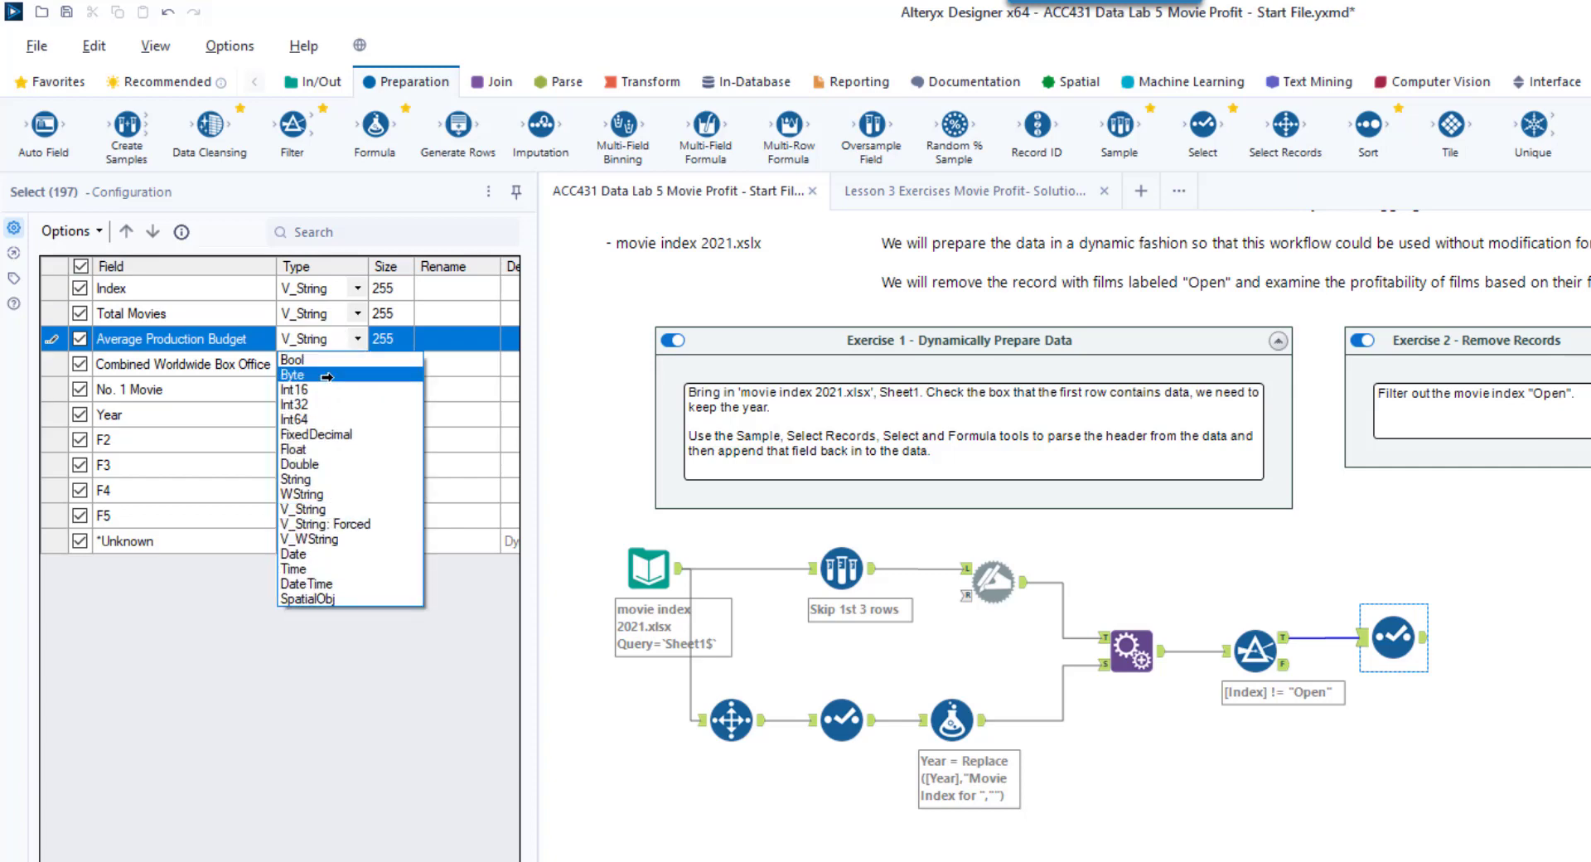
pyautogui.click(319, 464)
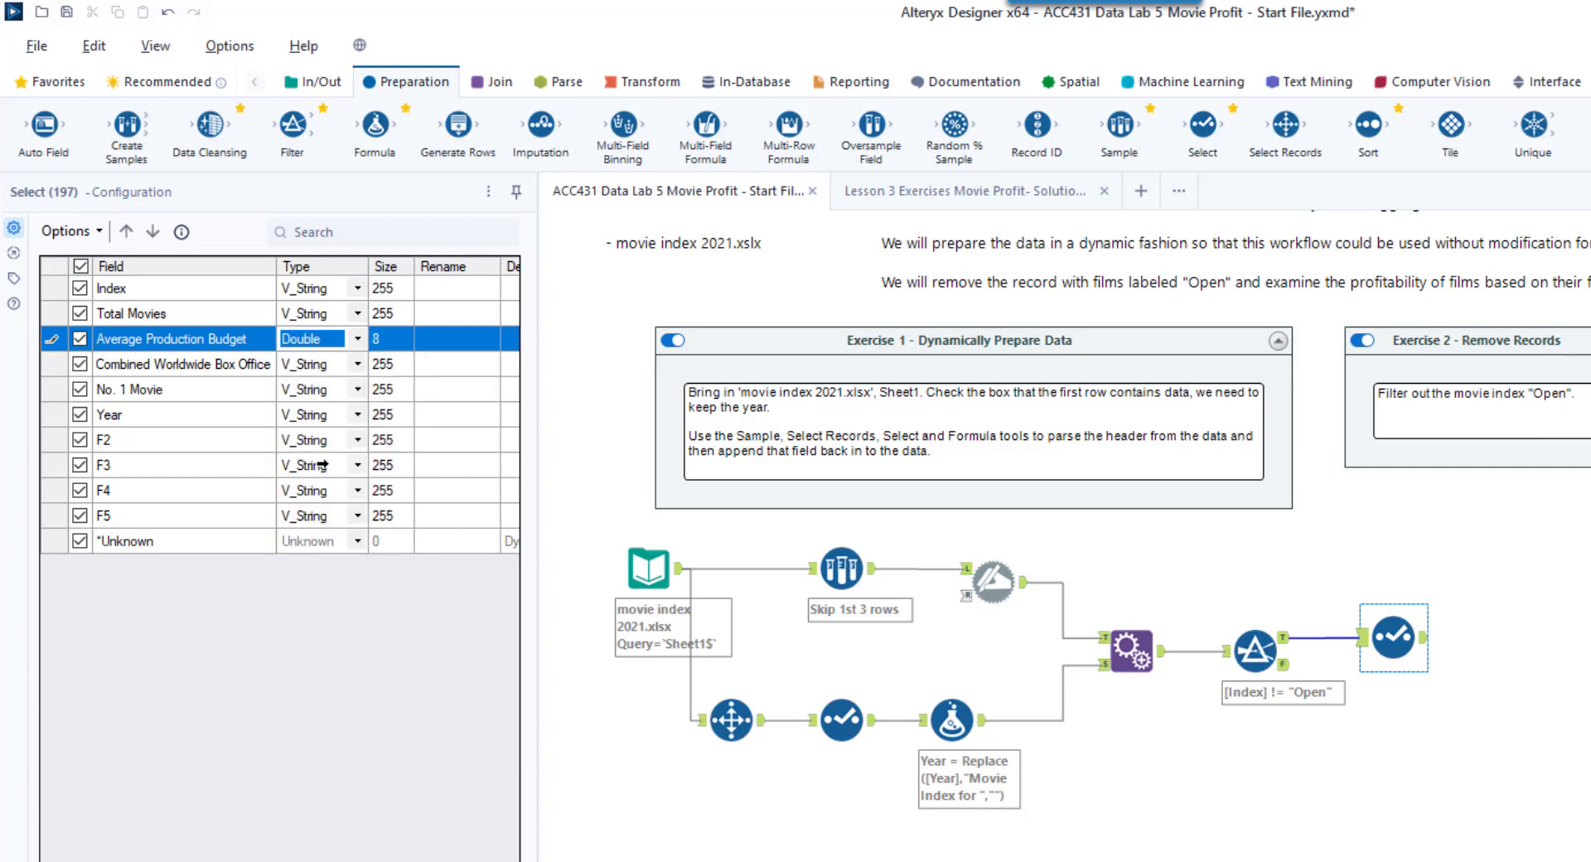
pyautogui.click(353, 363)
pyautogui.click(354, 363)
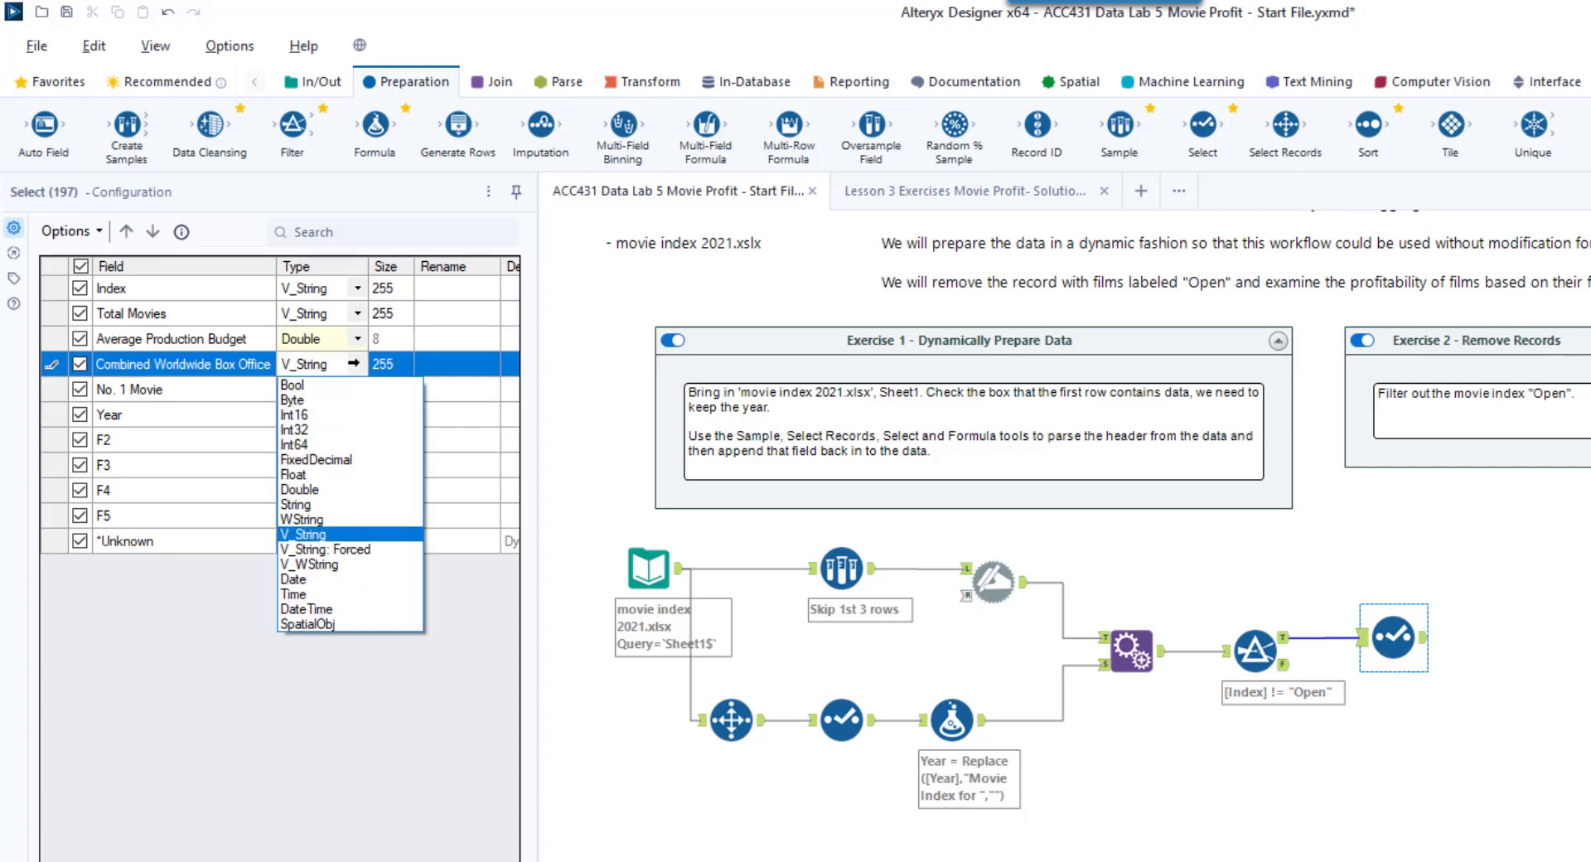
pyautogui.click(311, 489)
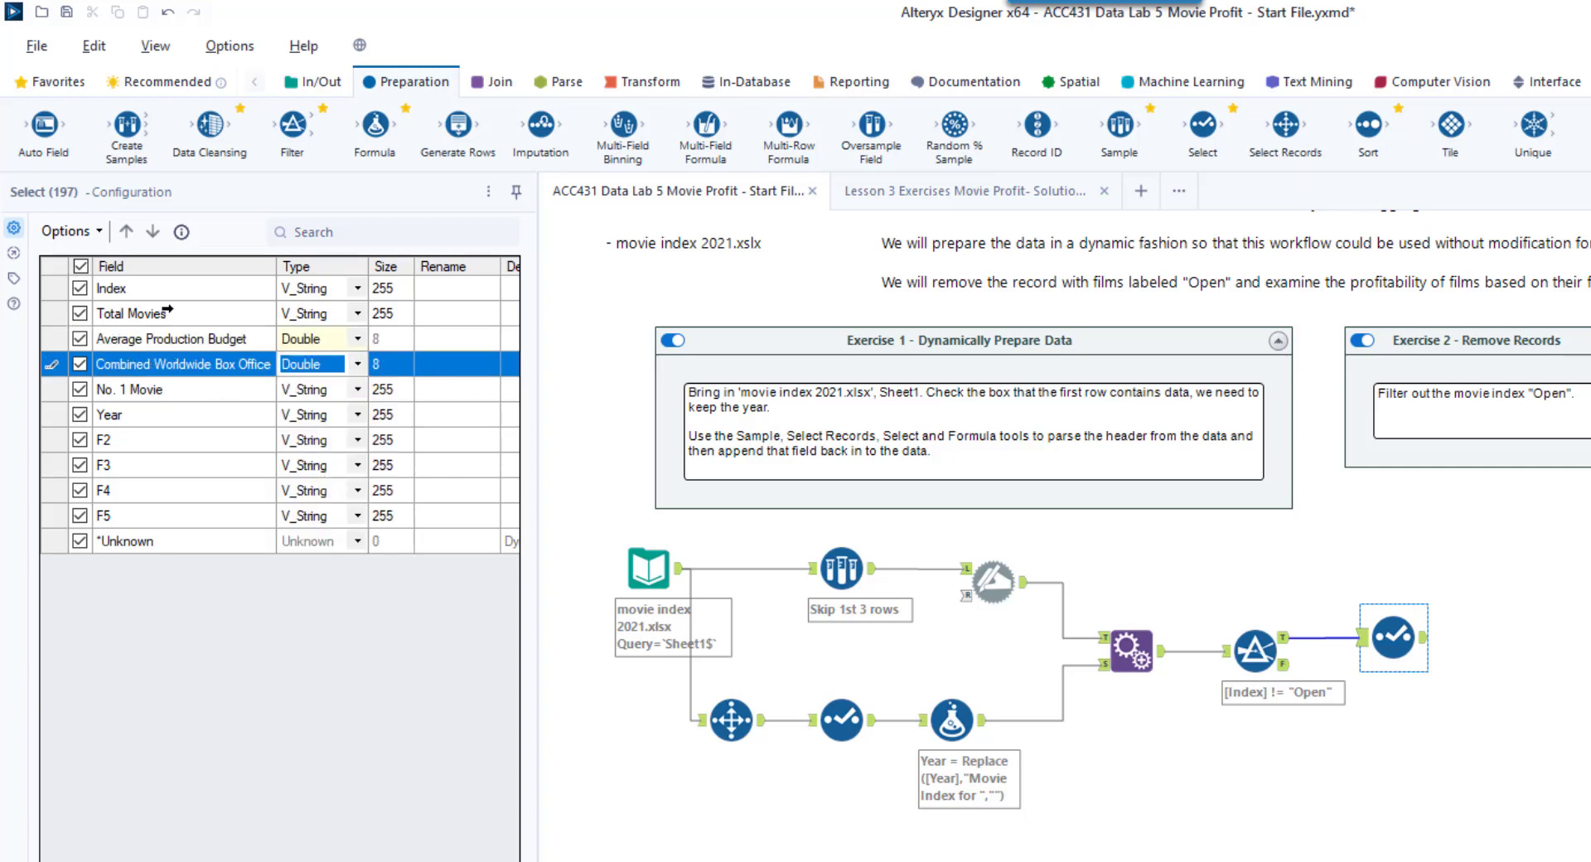
# Step: Change the Total Movies field's data type to Double in the Select tool and run the workflow
pyautogui.click(354, 313)
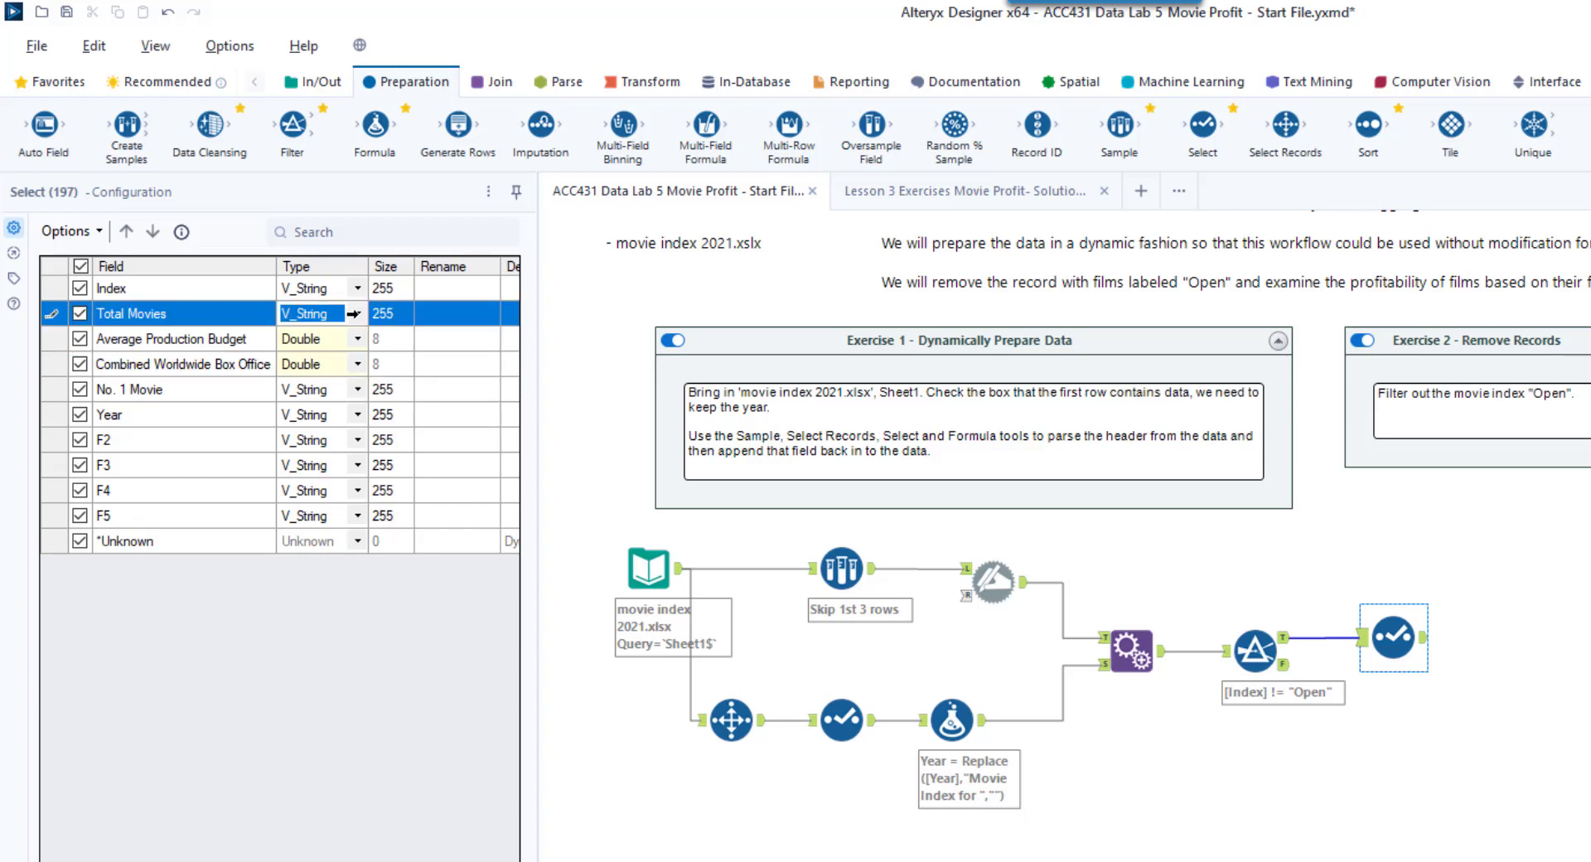
pyautogui.click(354, 313)
pyautogui.click(323, 438)
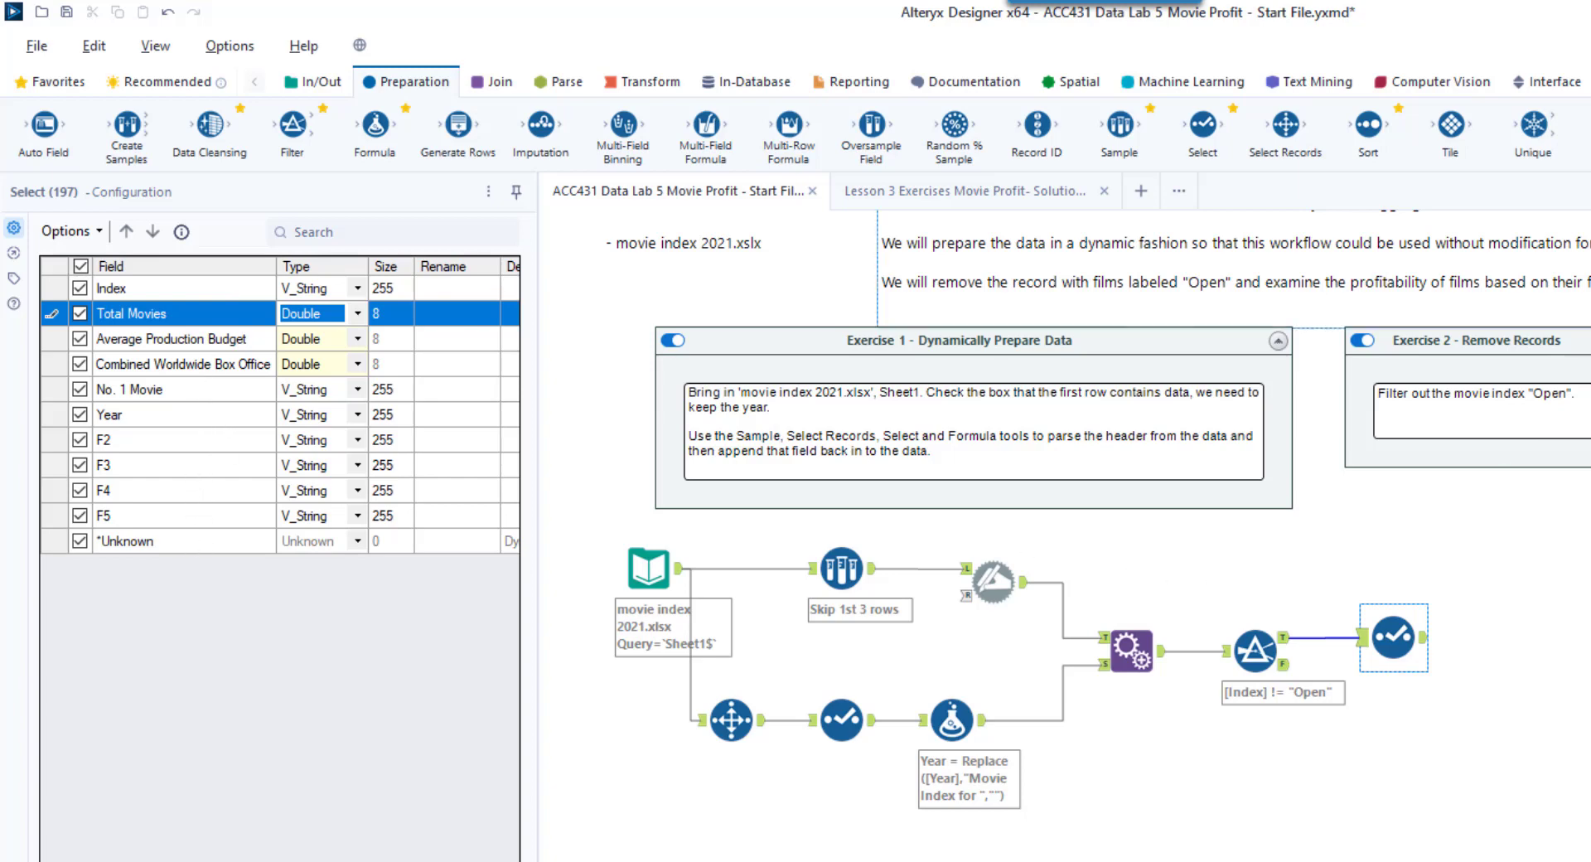
pyautogui.hotkey('ctrl', 'r')
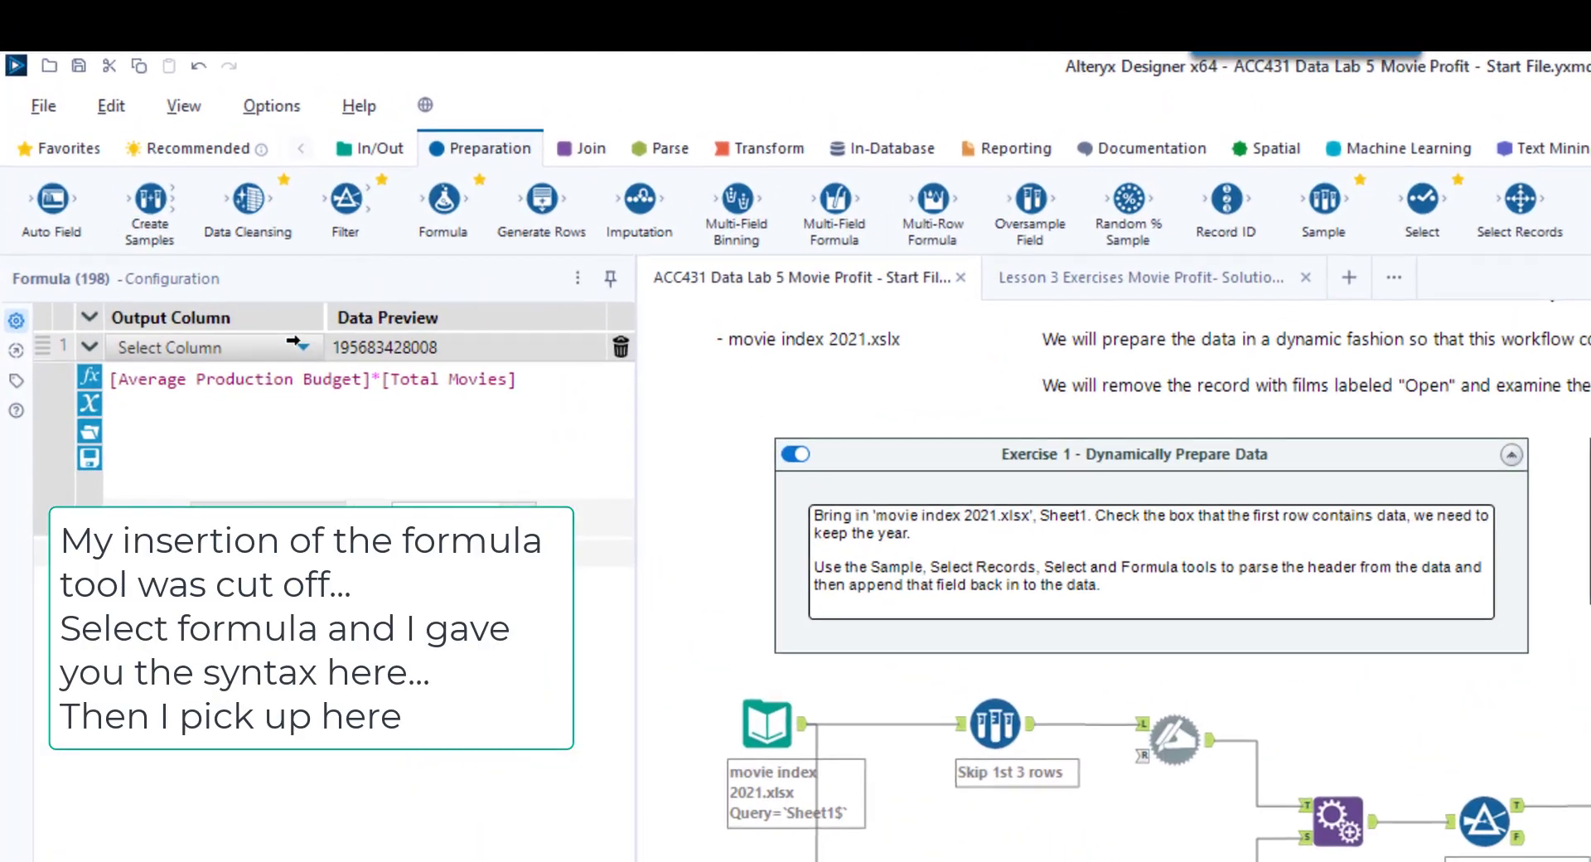
# Step: Start a new output column in the Formula tool for the expression [Average Production Budget]*[Total Movies]
pyautogui.click(181, 211)
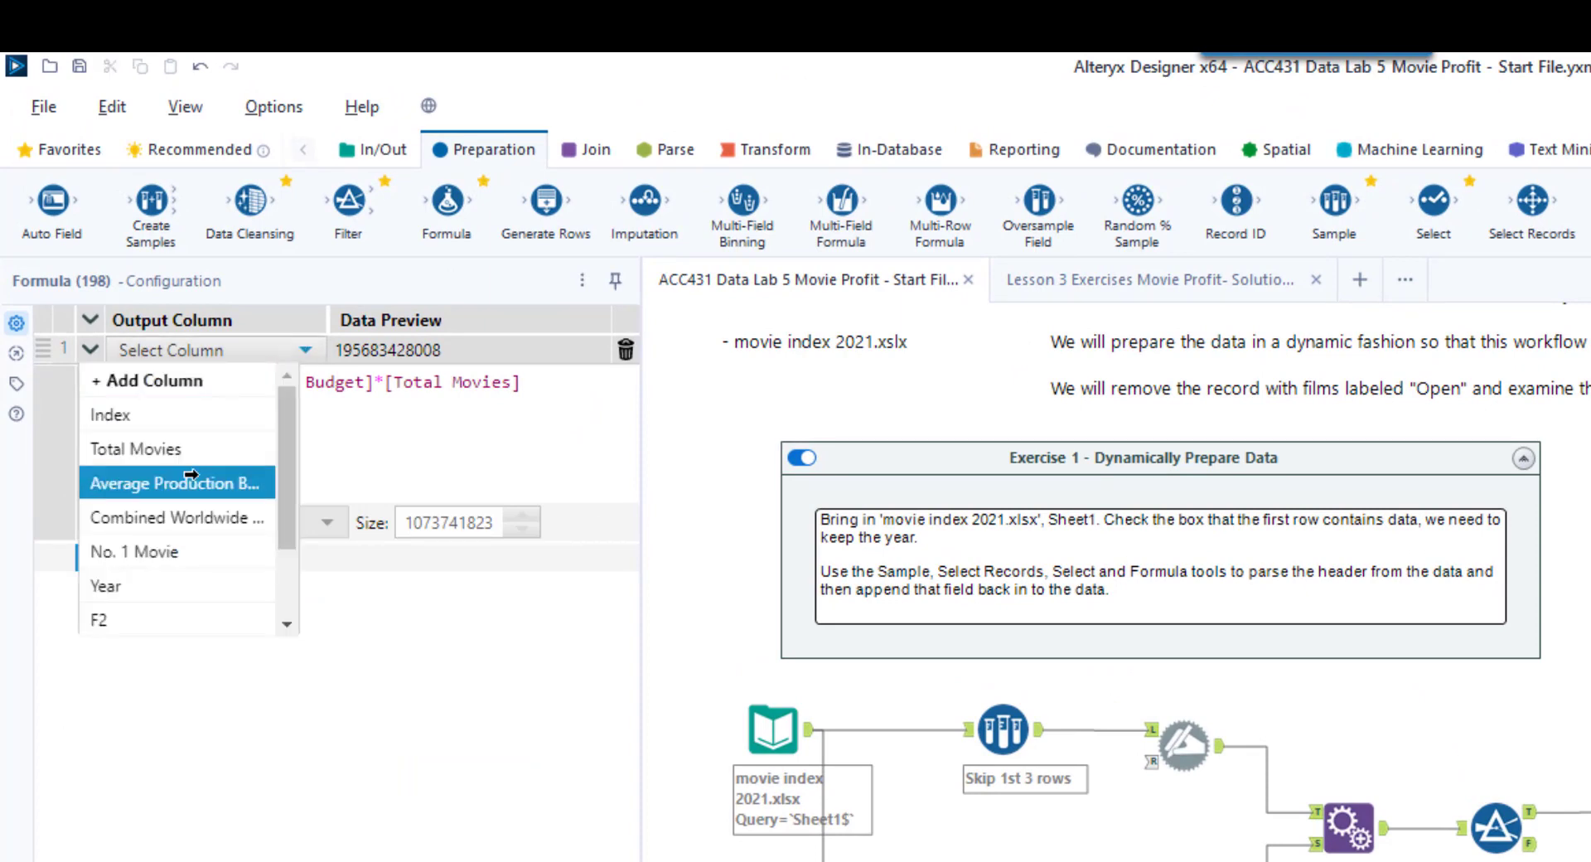
pyautogui.click(298, 348)
pyautogui.click(298, 348)
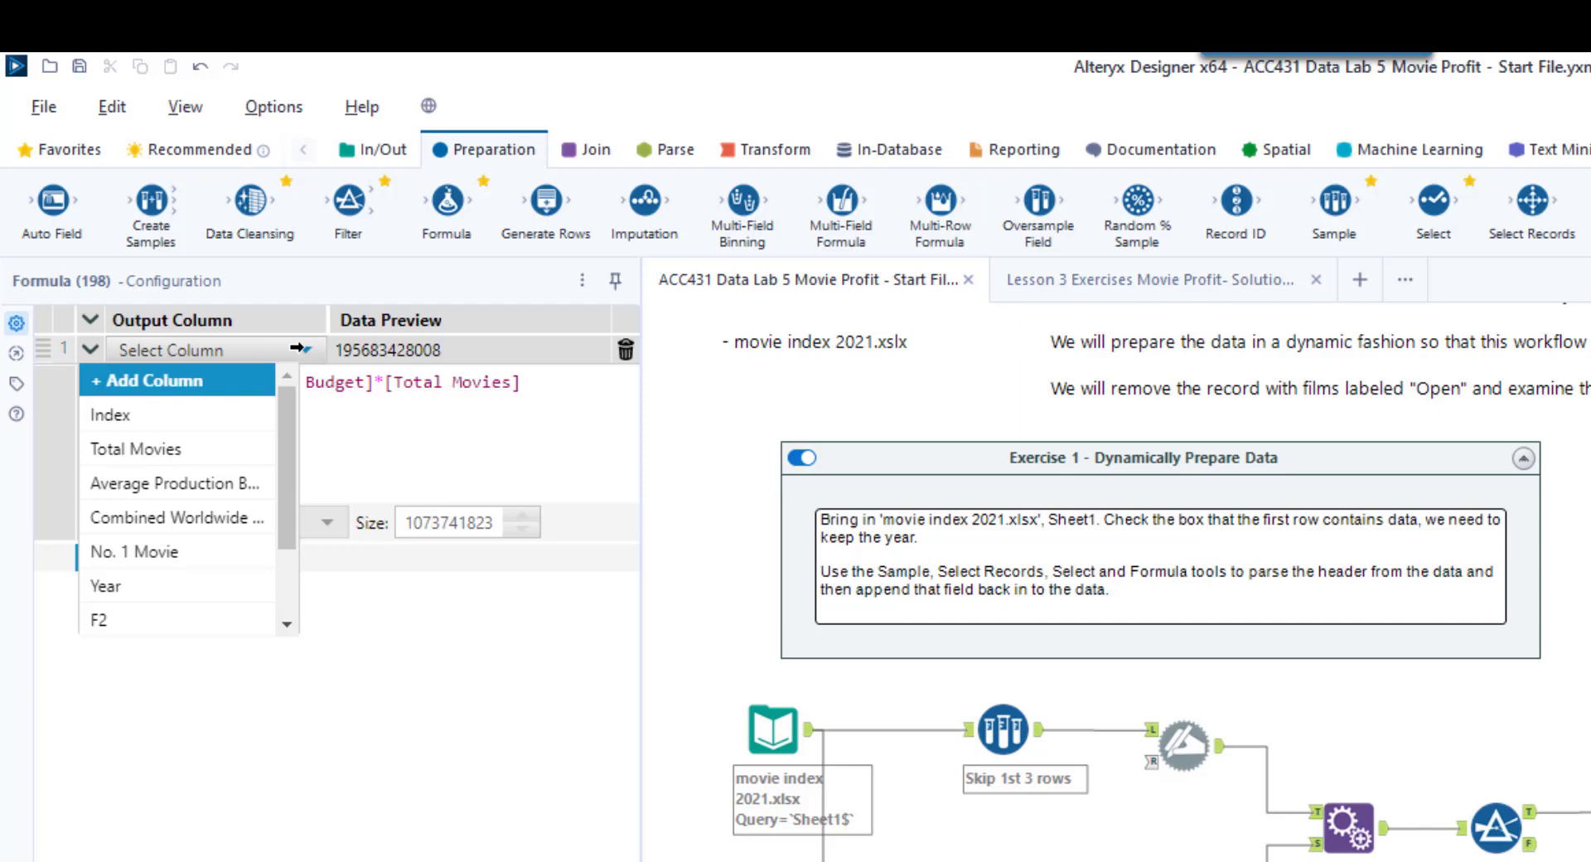
pyautogui.click(170, 374)
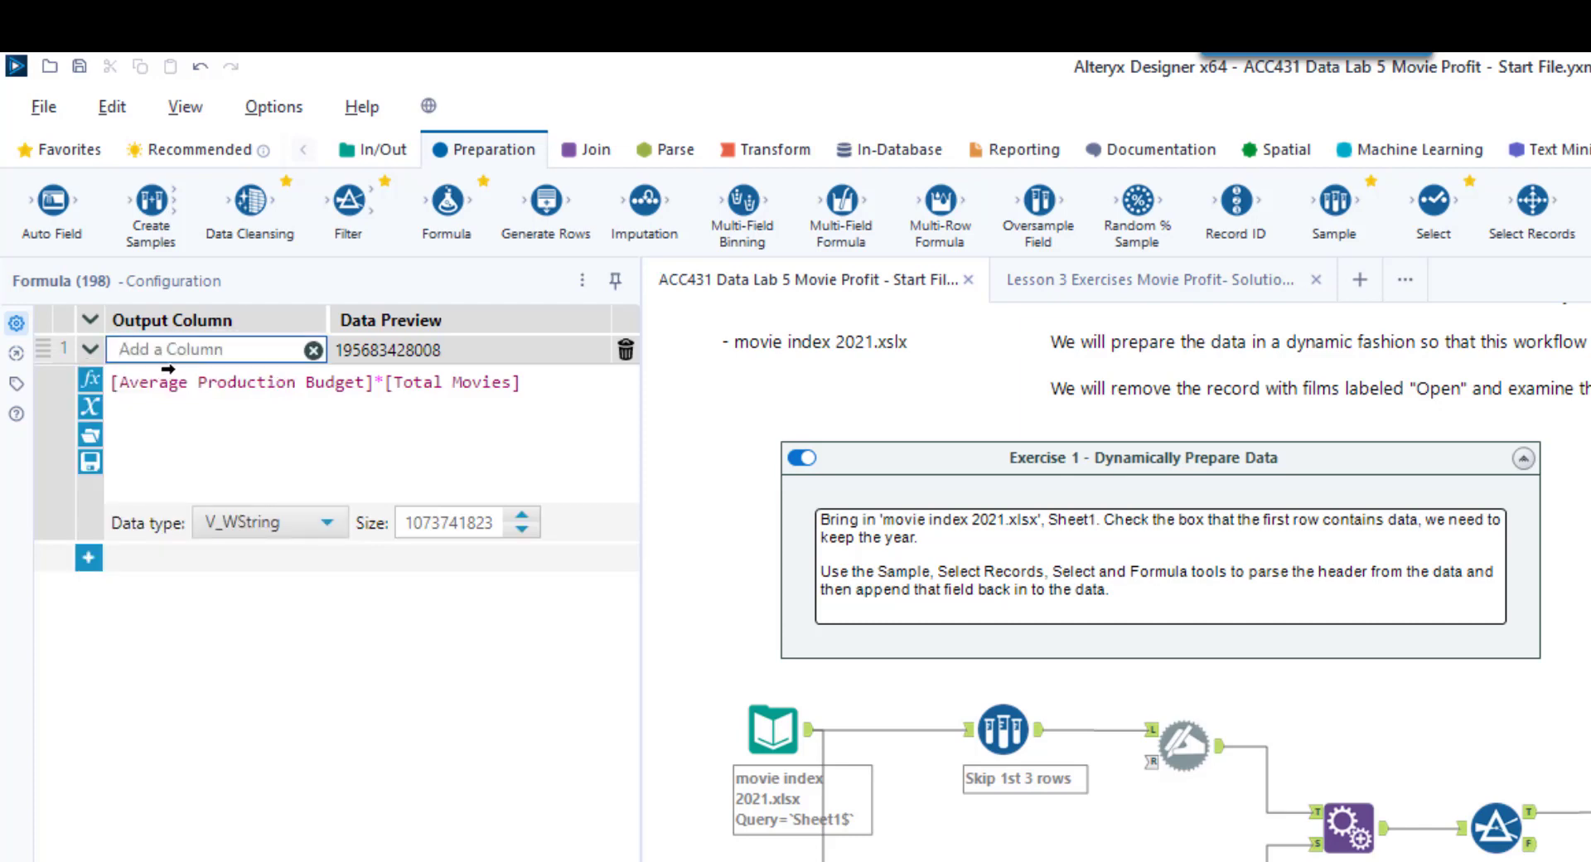
pyautogui.write('Average production')
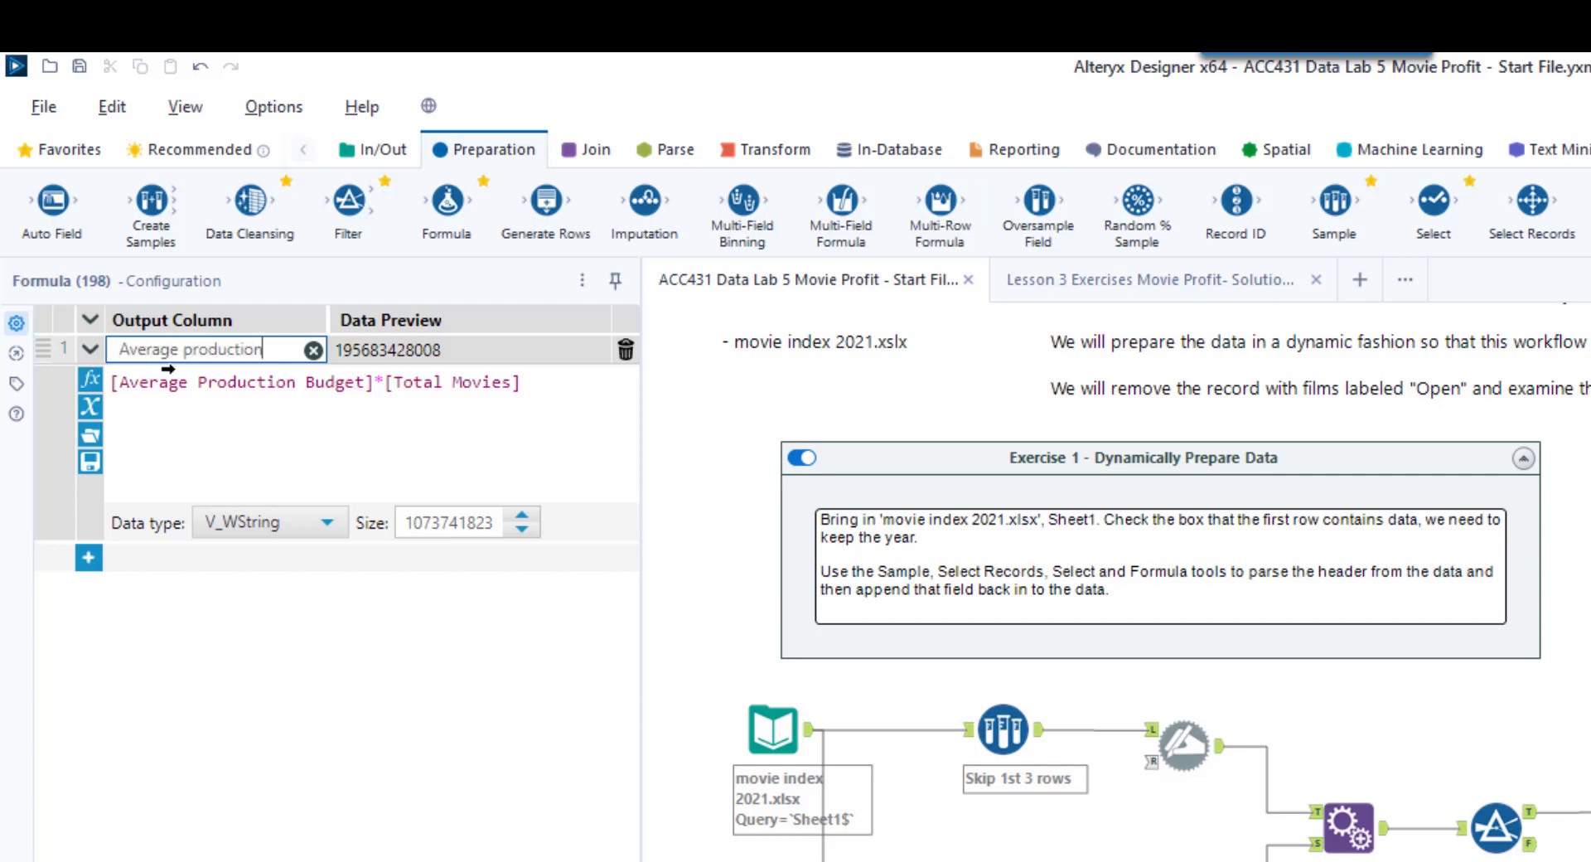
pyautogui.write(' ubd')
pyautogui.press('BackSpace')
pyautogui.press('BackSpace')
pyautogui.press('BackSpace')
pyautogui.press('BackSpace')
pyautogui.press('BackSpace')
pyautogui.press('BackSpace')
pyautogui.press('BackSpace')
pyautogui.press('BackSpace')
pyautogui.press('BackSpace')
pyautogui.press('BackSpace')
pyautogui.press('BackSpace')
pyautogui.press('BackSpace')
pyautogui.press('BackSpace')
pyautogui.press('BackSpace')
pyautogui.press('BackSpace')
pyautogui.press('BackSpace')
pyautogui.press('BackSpace')
pyautogui.press('BackSpace')
pyautogui.press('BackSpace')
pyautogui.press('BackSpace')
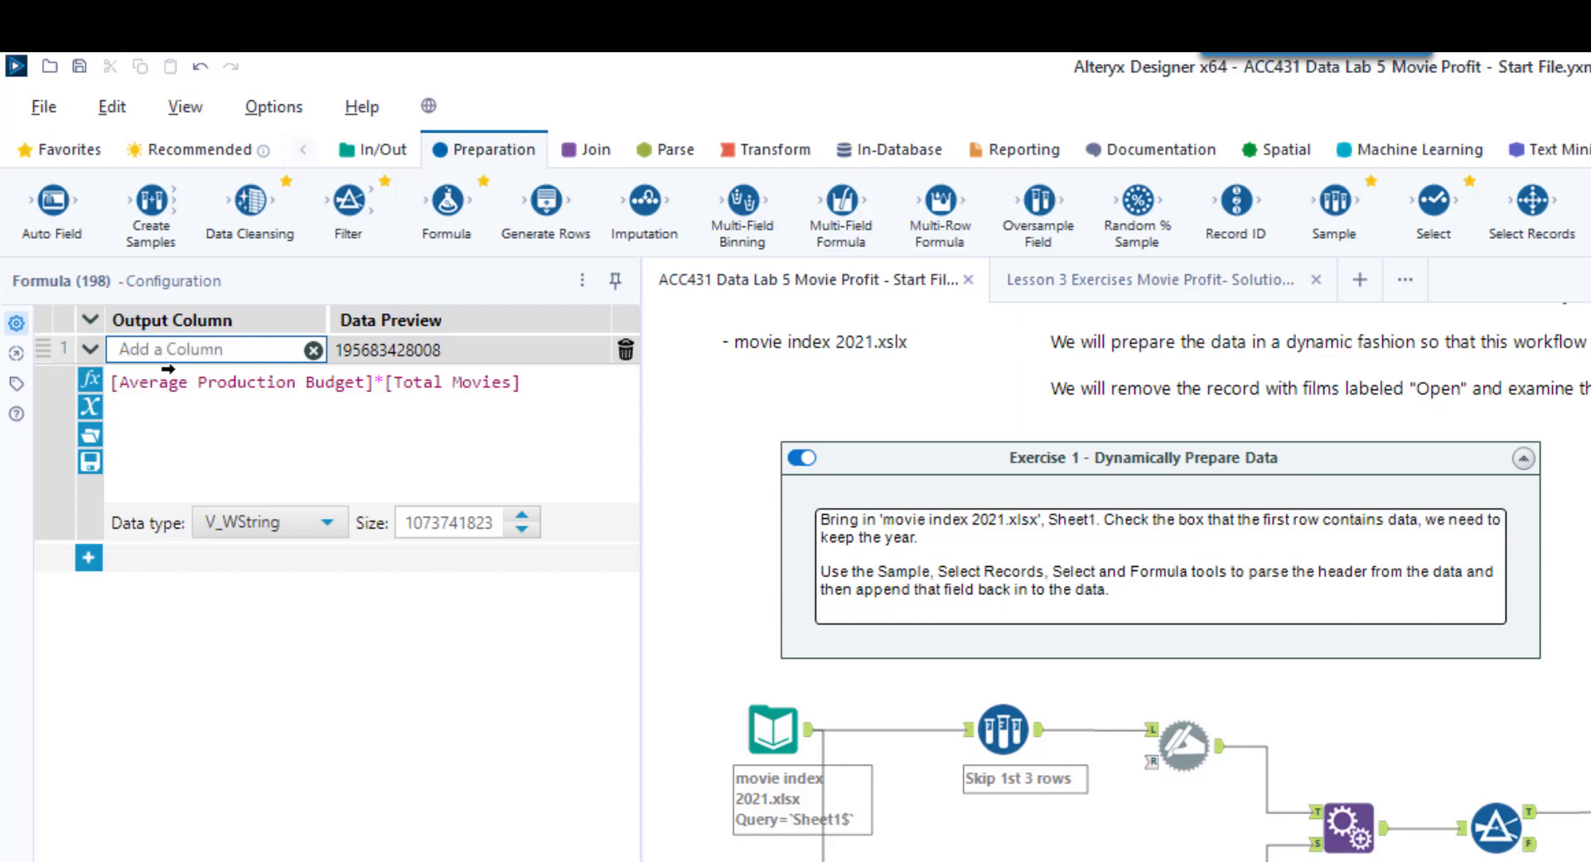
# Step: Name the new formula column Total Production Budget and run the workflow
pyautogui.write('Tto')
pyautogui.press('BackSpace')
pyautogui.write('otal Production Bud')
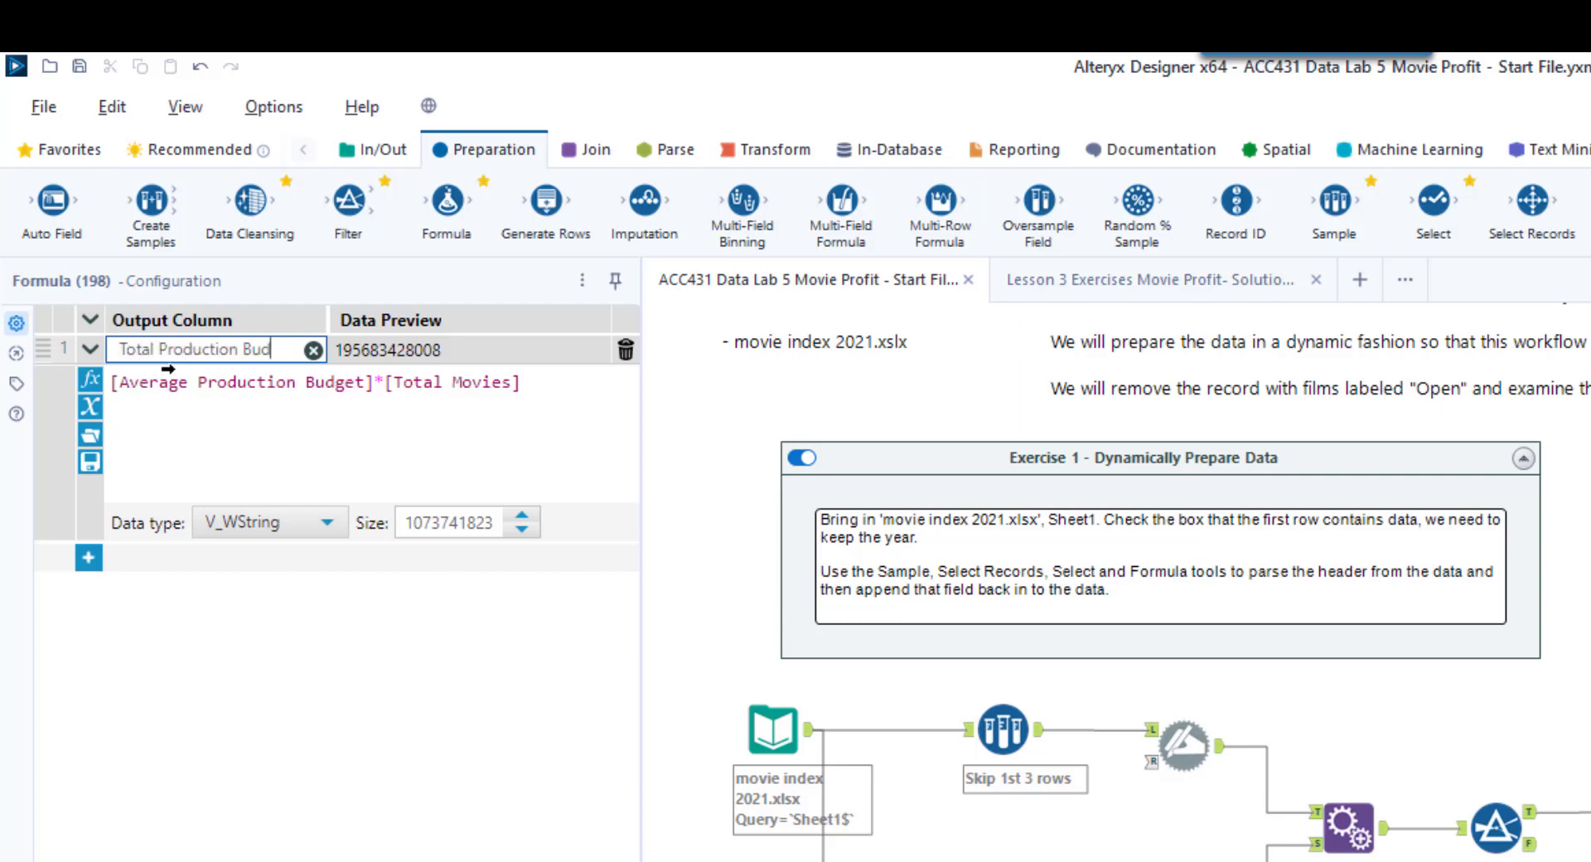
pyautogui.write('get')
pyautogui.hotkey('ctrl', 'r')
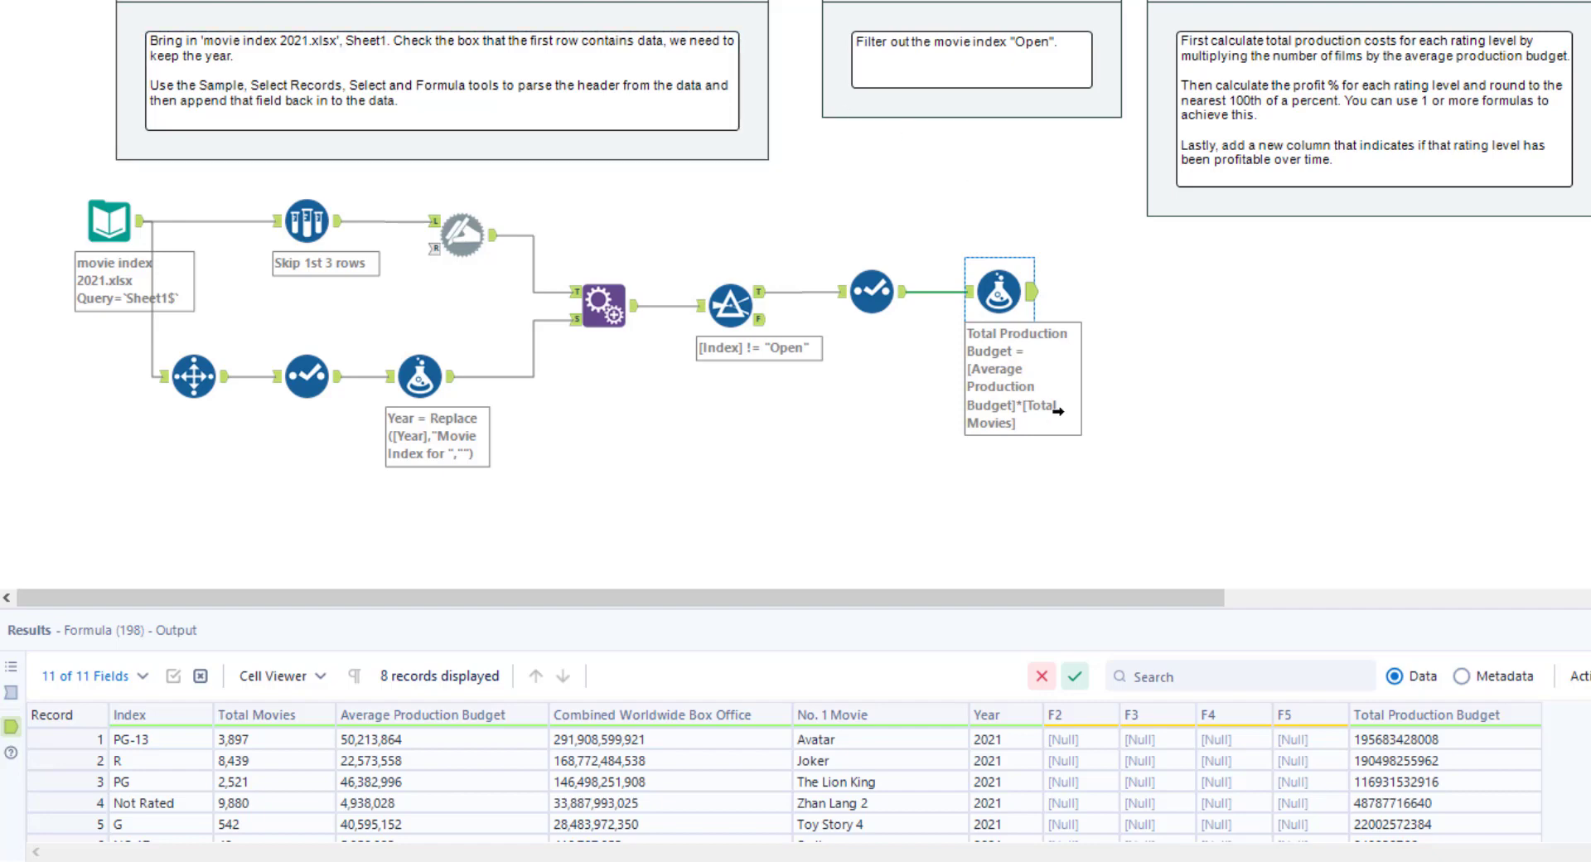
# Step: Add a Sort tool beside the Total Production Budget Formula tool and connect the formula's output to it
pyautogui.moveTo(1102, 596); pyautogui.dragTo(1245, 620)
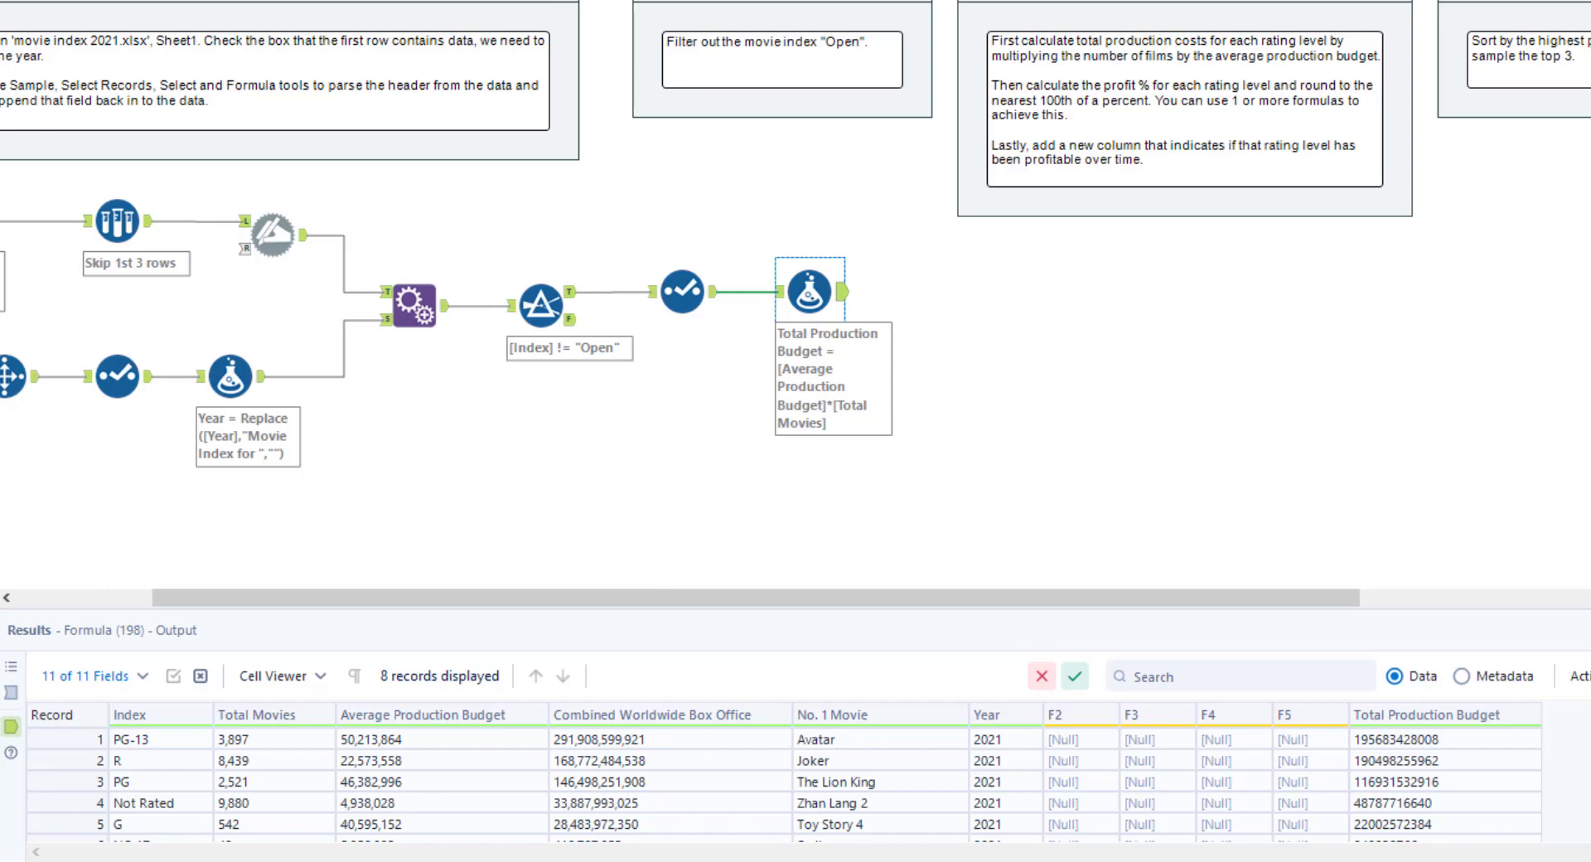
pyautogui.click(1008, 291)
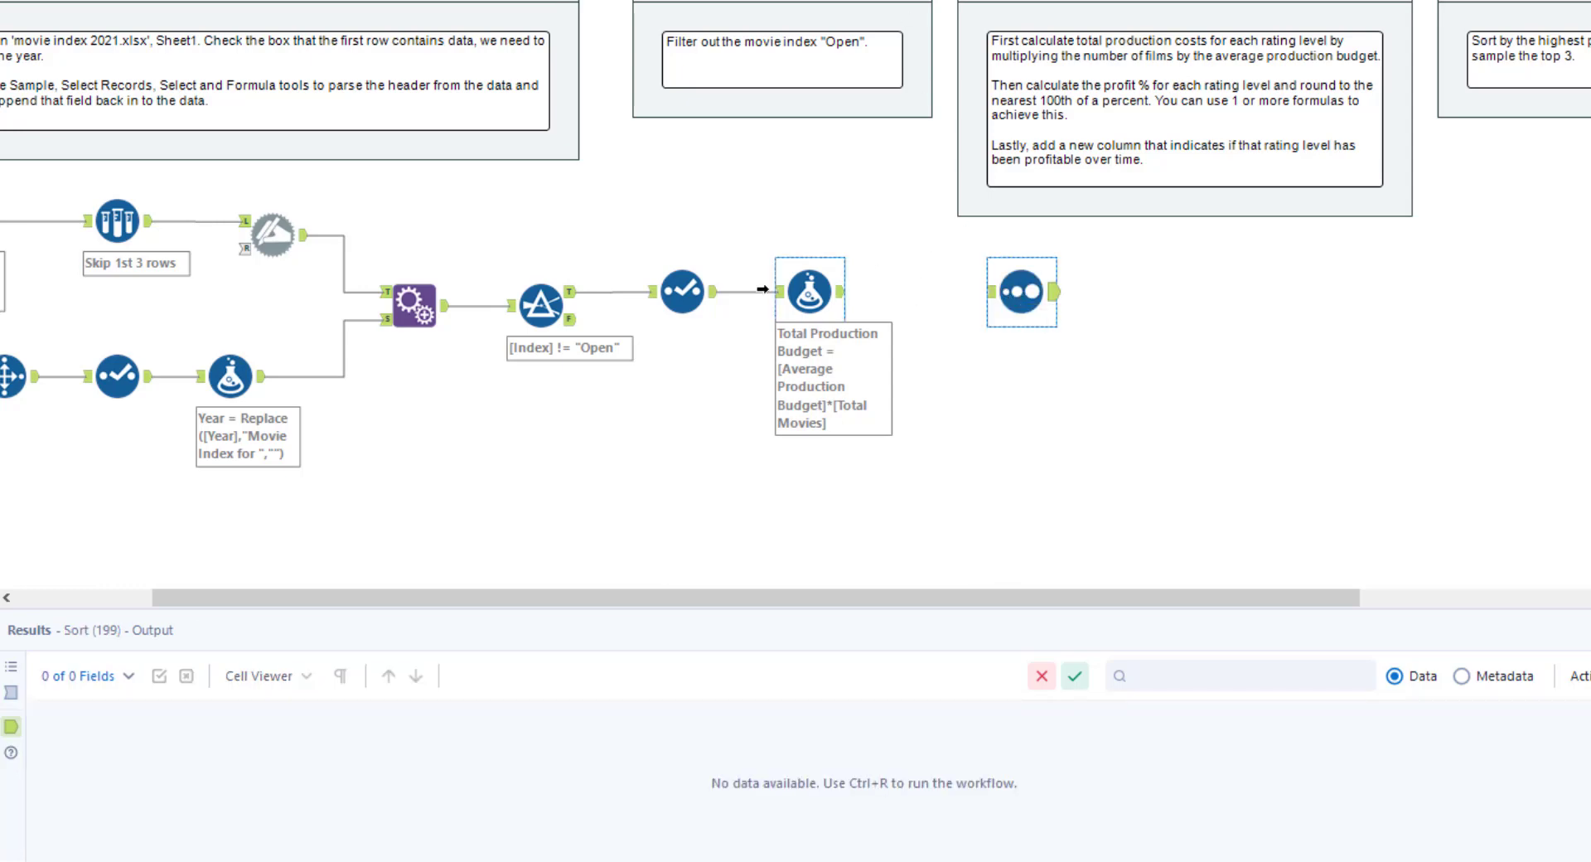
pyautogui.moveTo(841, 291); pyautogui.dragTo(991, 292)
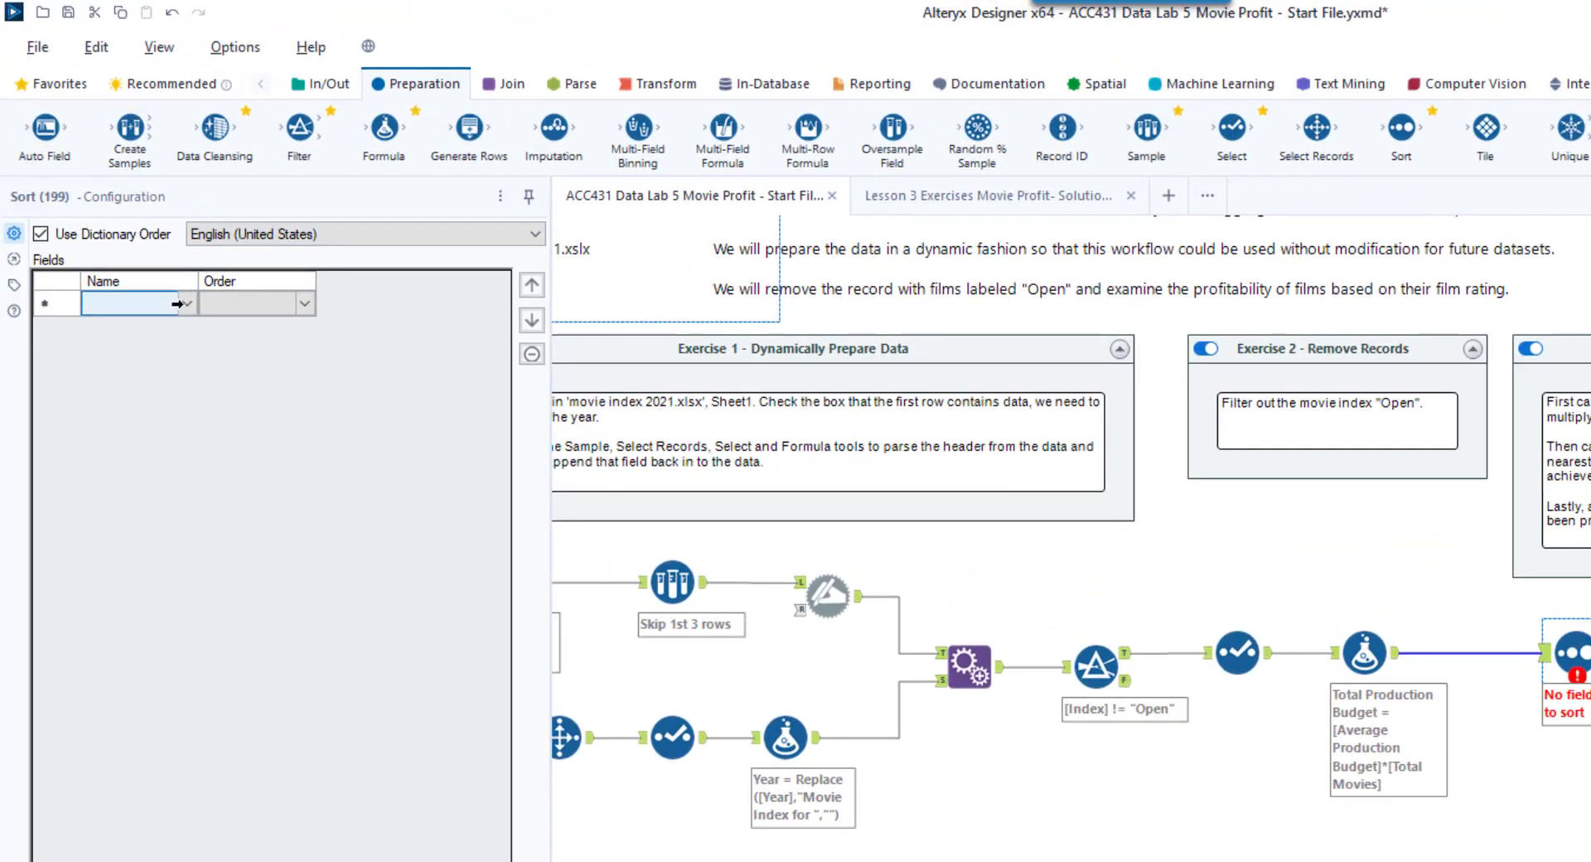
# Step: Configure the Sort tool to order by Average Production Budget, Descending, and run the workflow
pyautogui.click(176, 303)
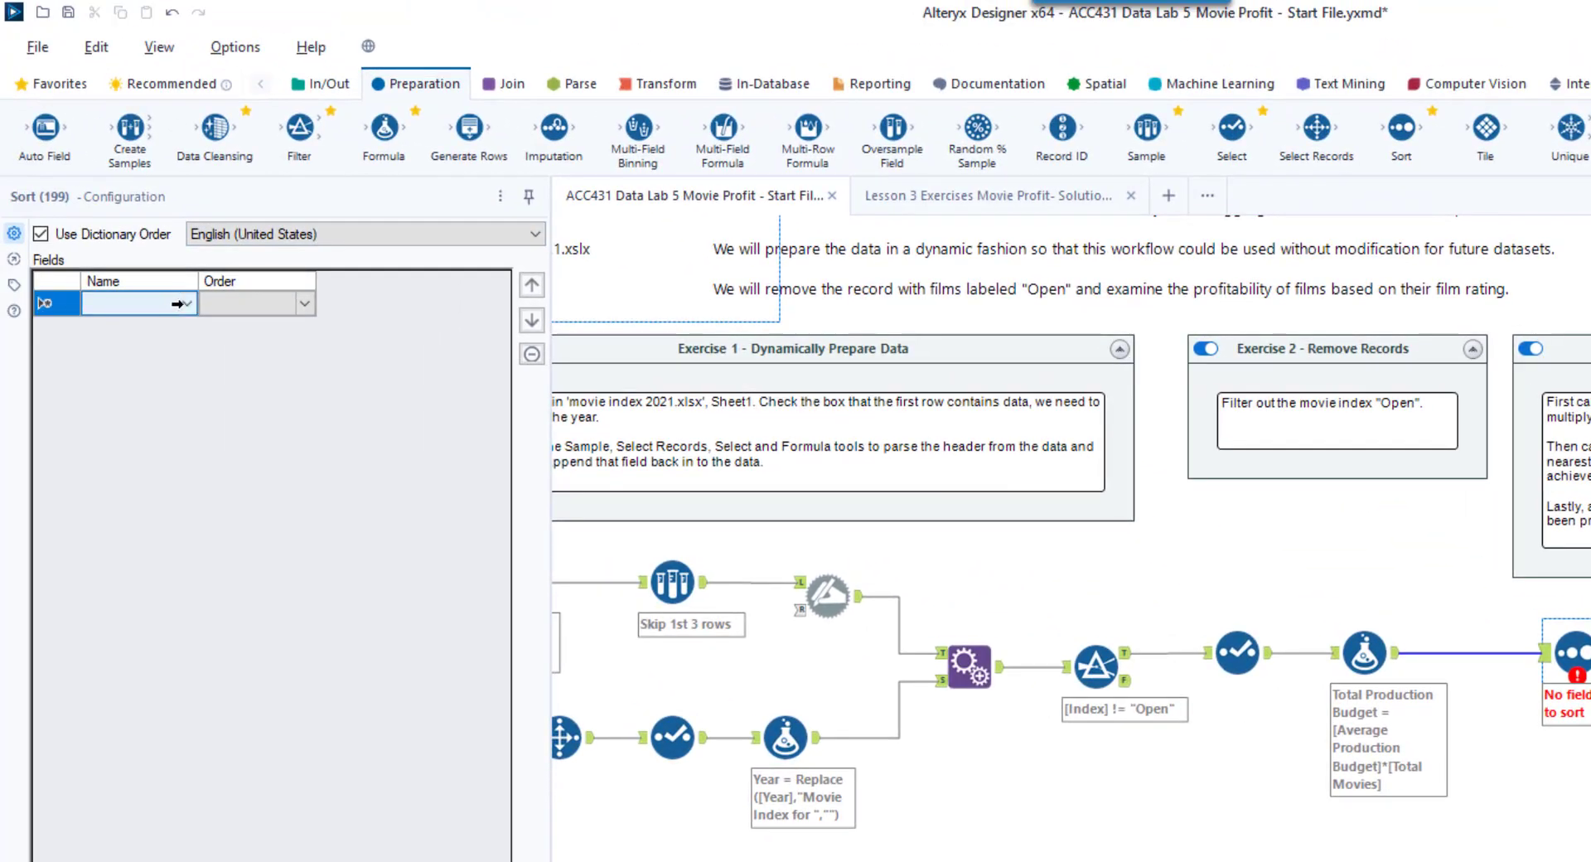
pyautogui.click(176, 304)
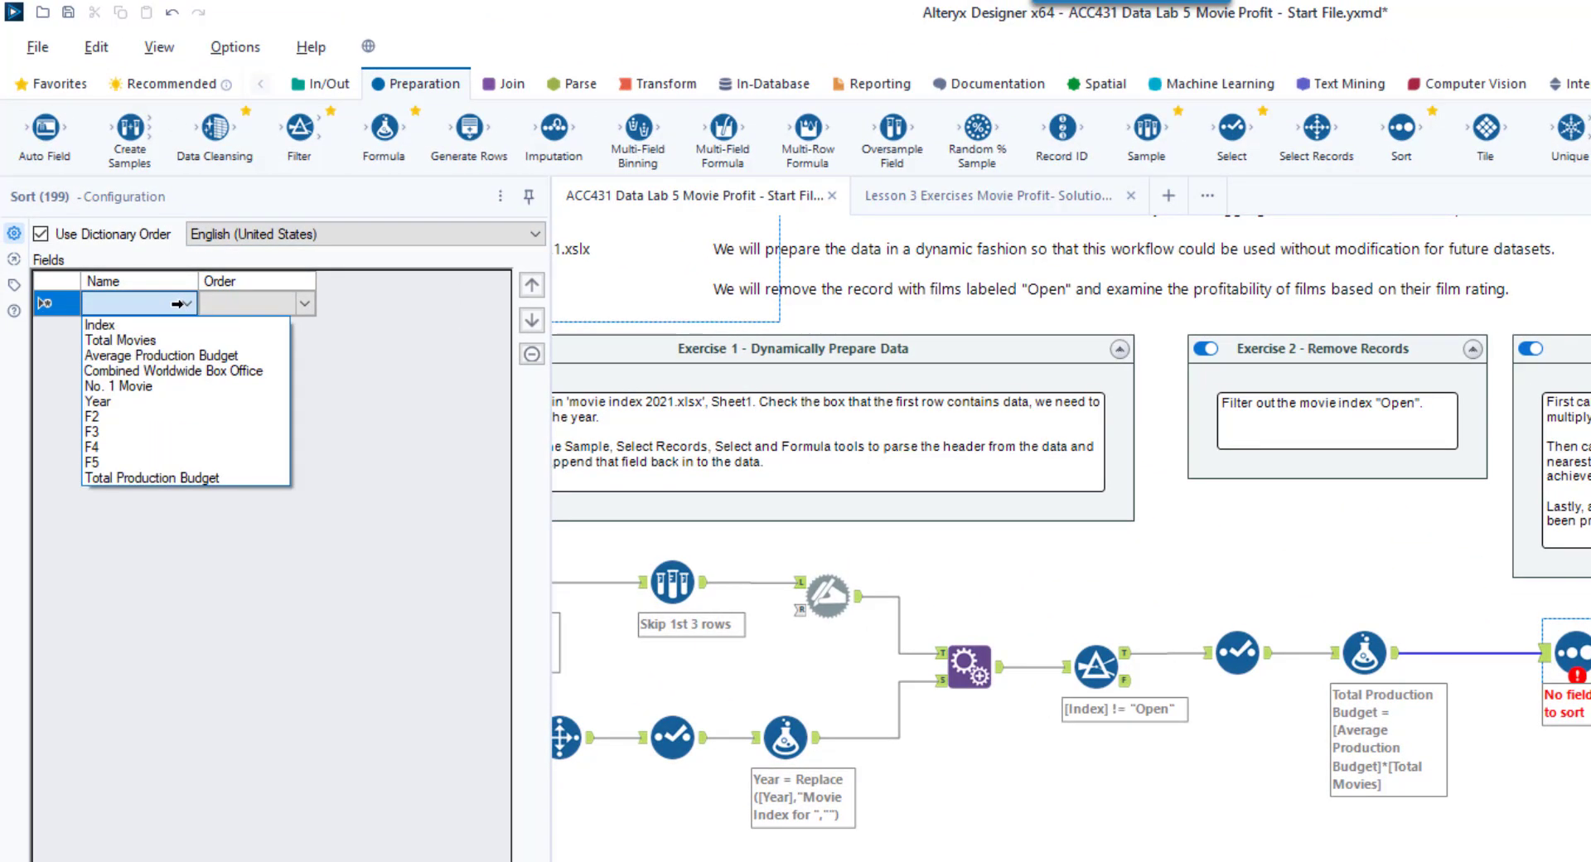
pyautogui.click(162, 355)
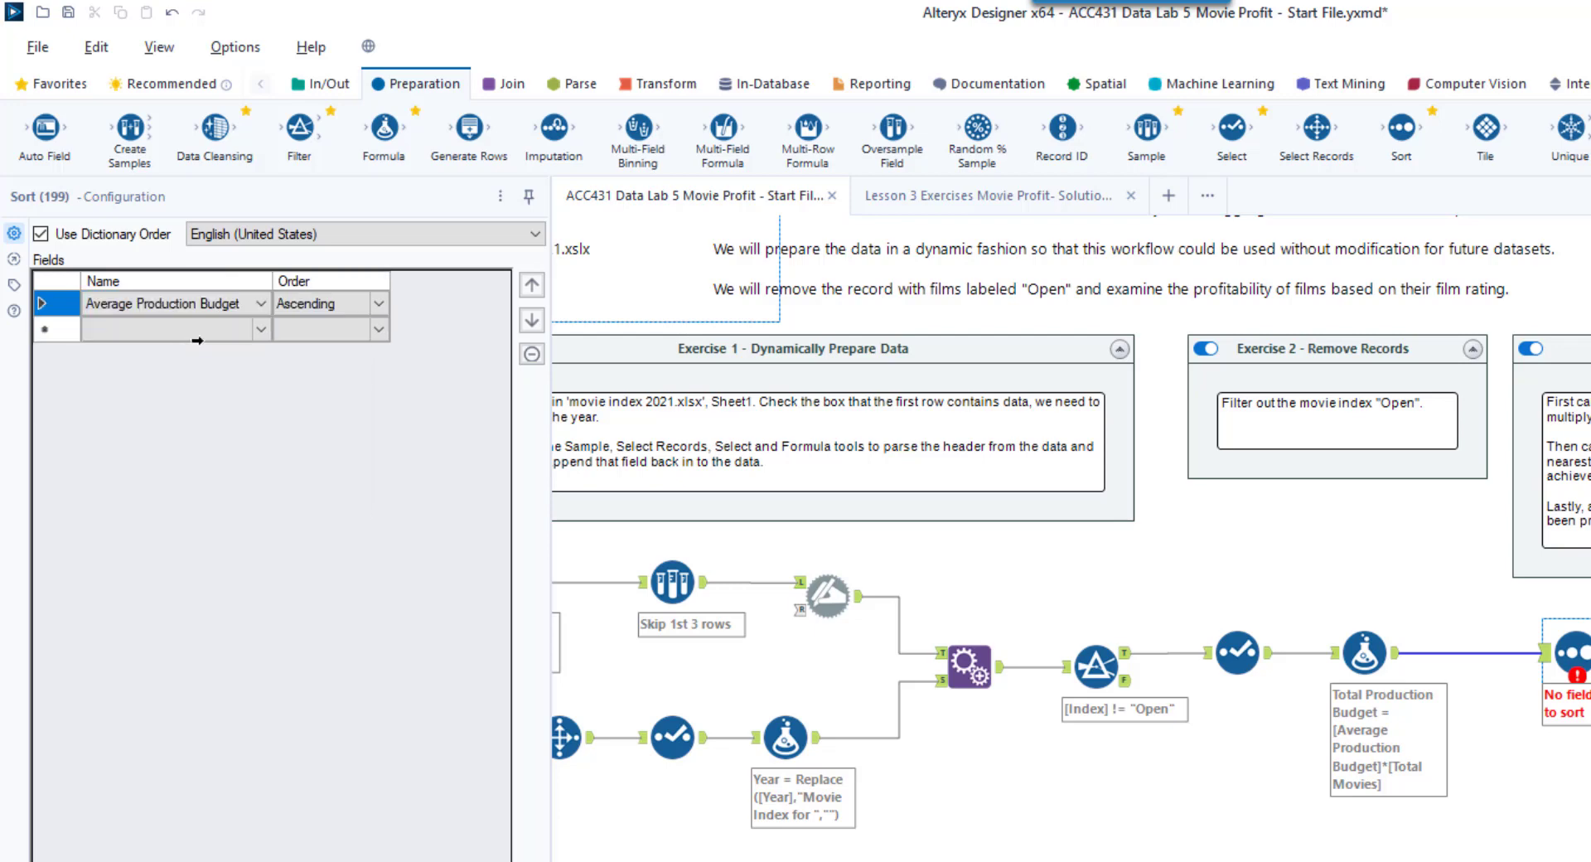
pyautogui.click(369, 298)
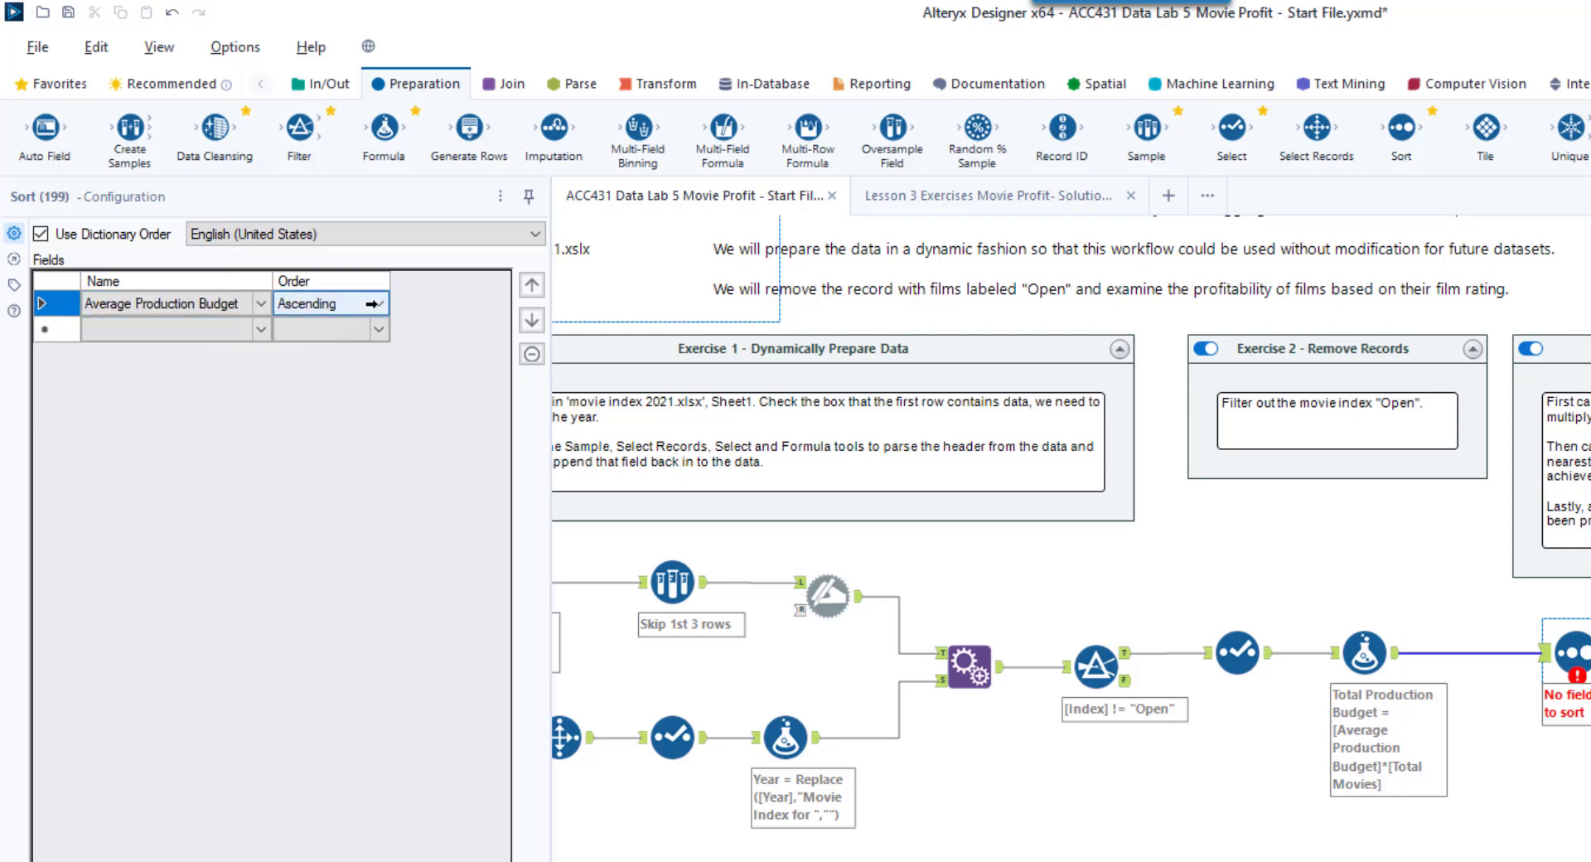
pyautogui.click(378, 303)
pyautogui.click(319, 341)
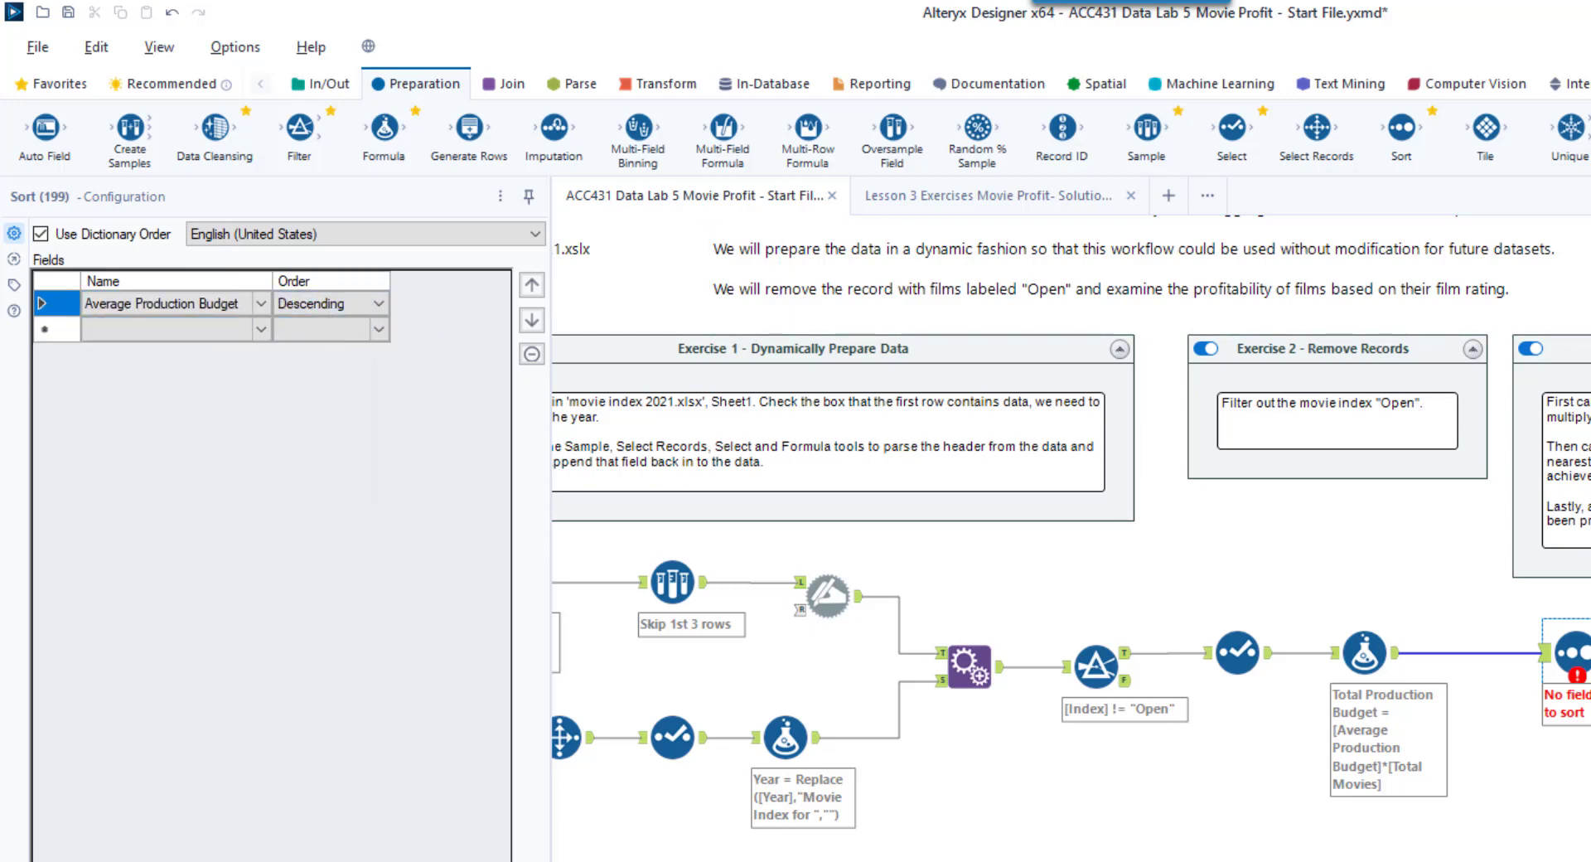
pyautogui.hotkey('ctrl', 'r')
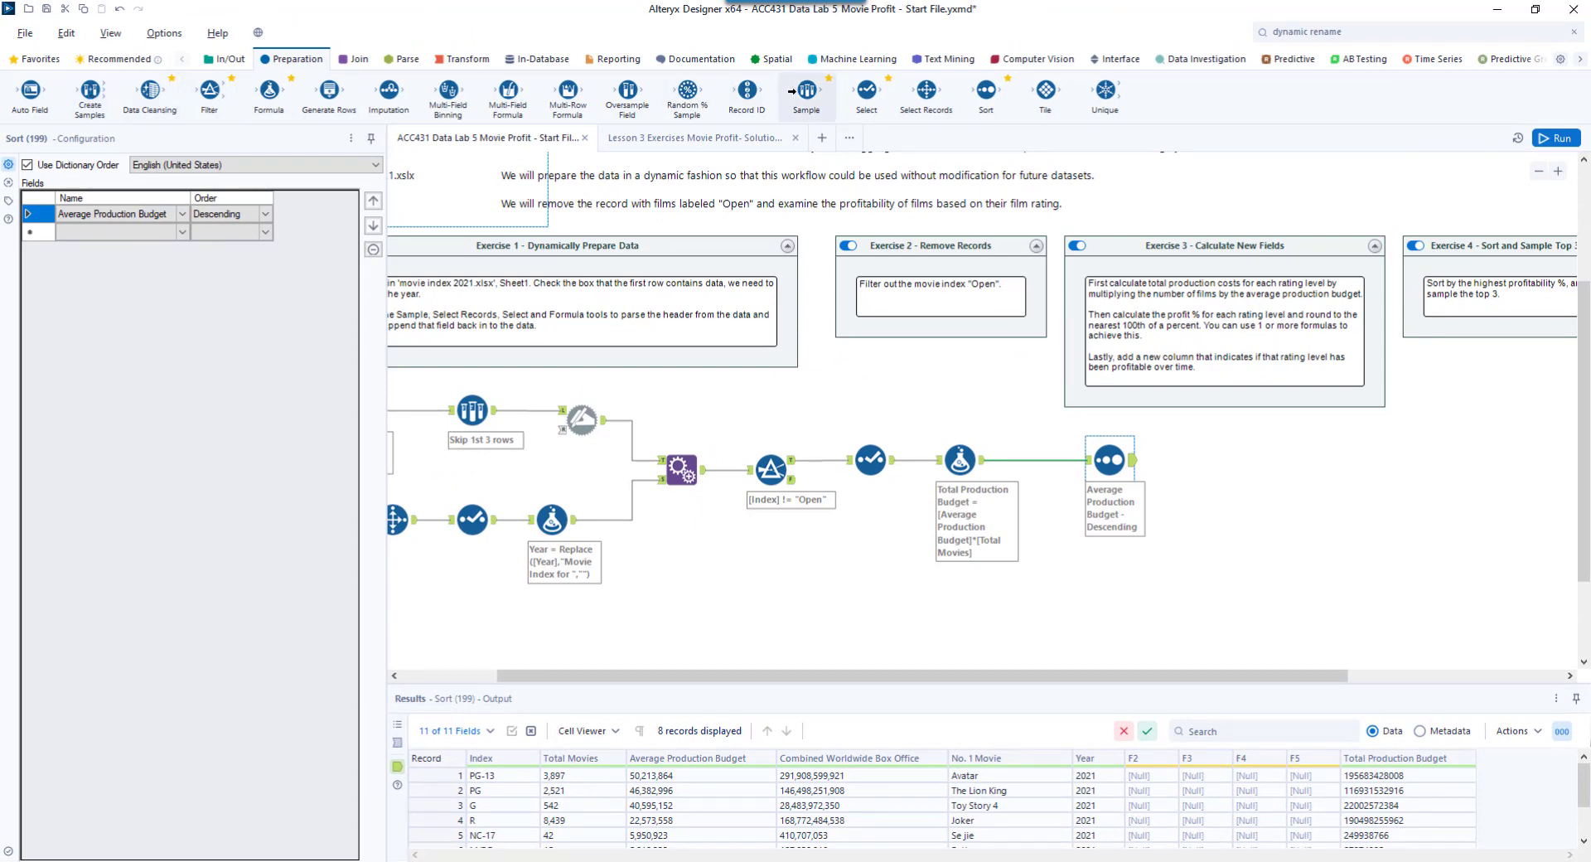
# Step: Add a Sample tool after the Sort that keeps the first 3 rows, and run the workflow to view its output
pyautogui.moveTo(1194, 453); pyautogui.dragTo(1208, 458)
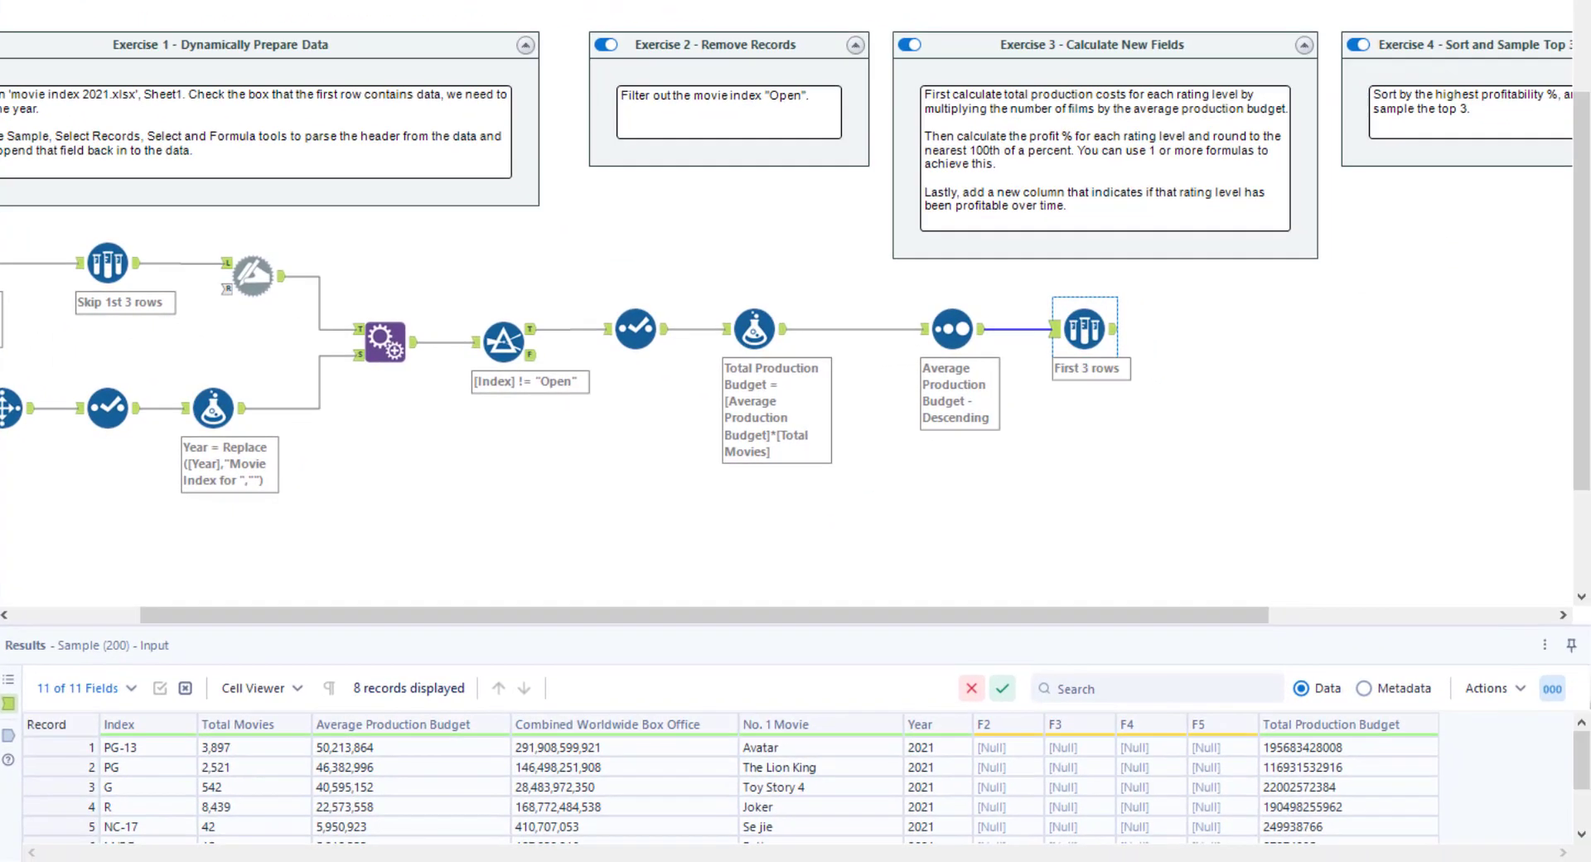
pyautogui.hotkey('ctrl', 'r')
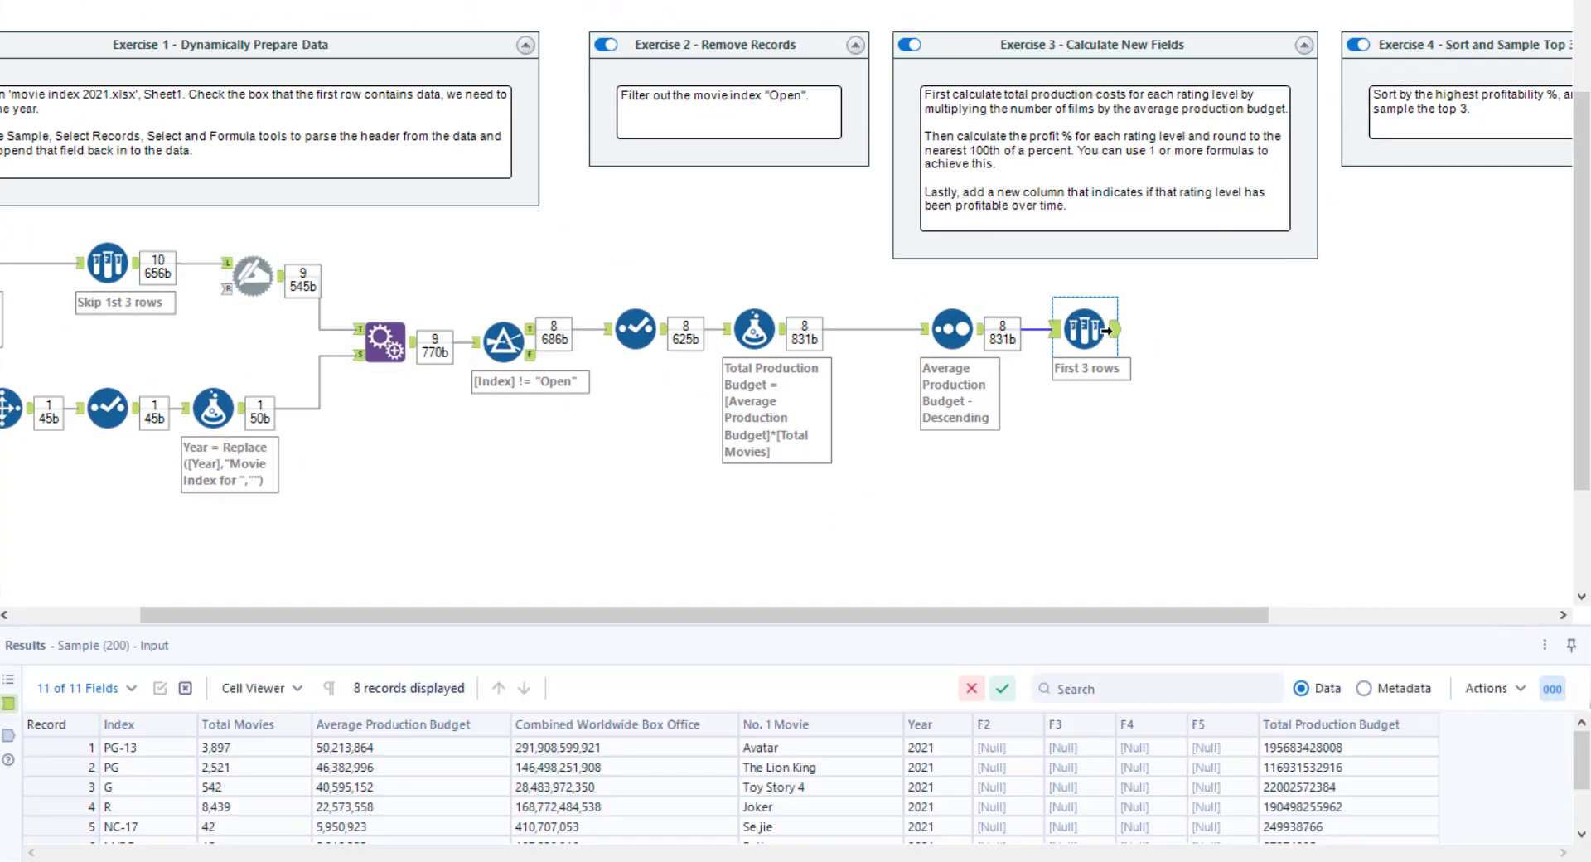
pyautogui.click(1106, 331)
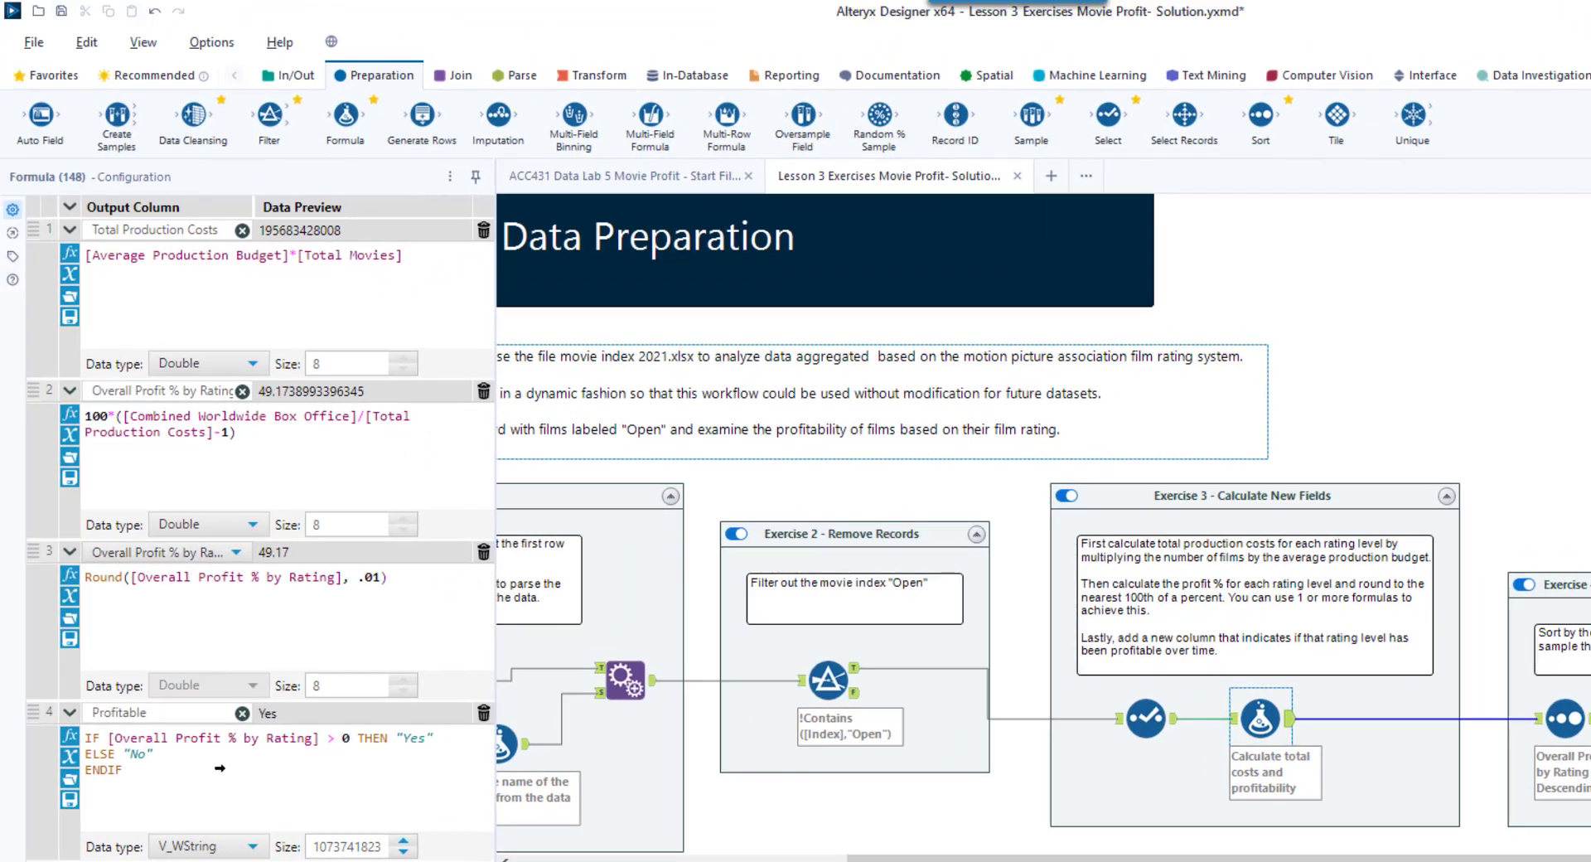
# Step: Review the solution workflow's Formula expressions, collapsing the Overall Profit % by Rating and Profitable entries
pyautogui.click(177, 394)
pyautogui.click(233, 433)
pyautogui.click(70, 389)
pyautogui.click(67, 413)
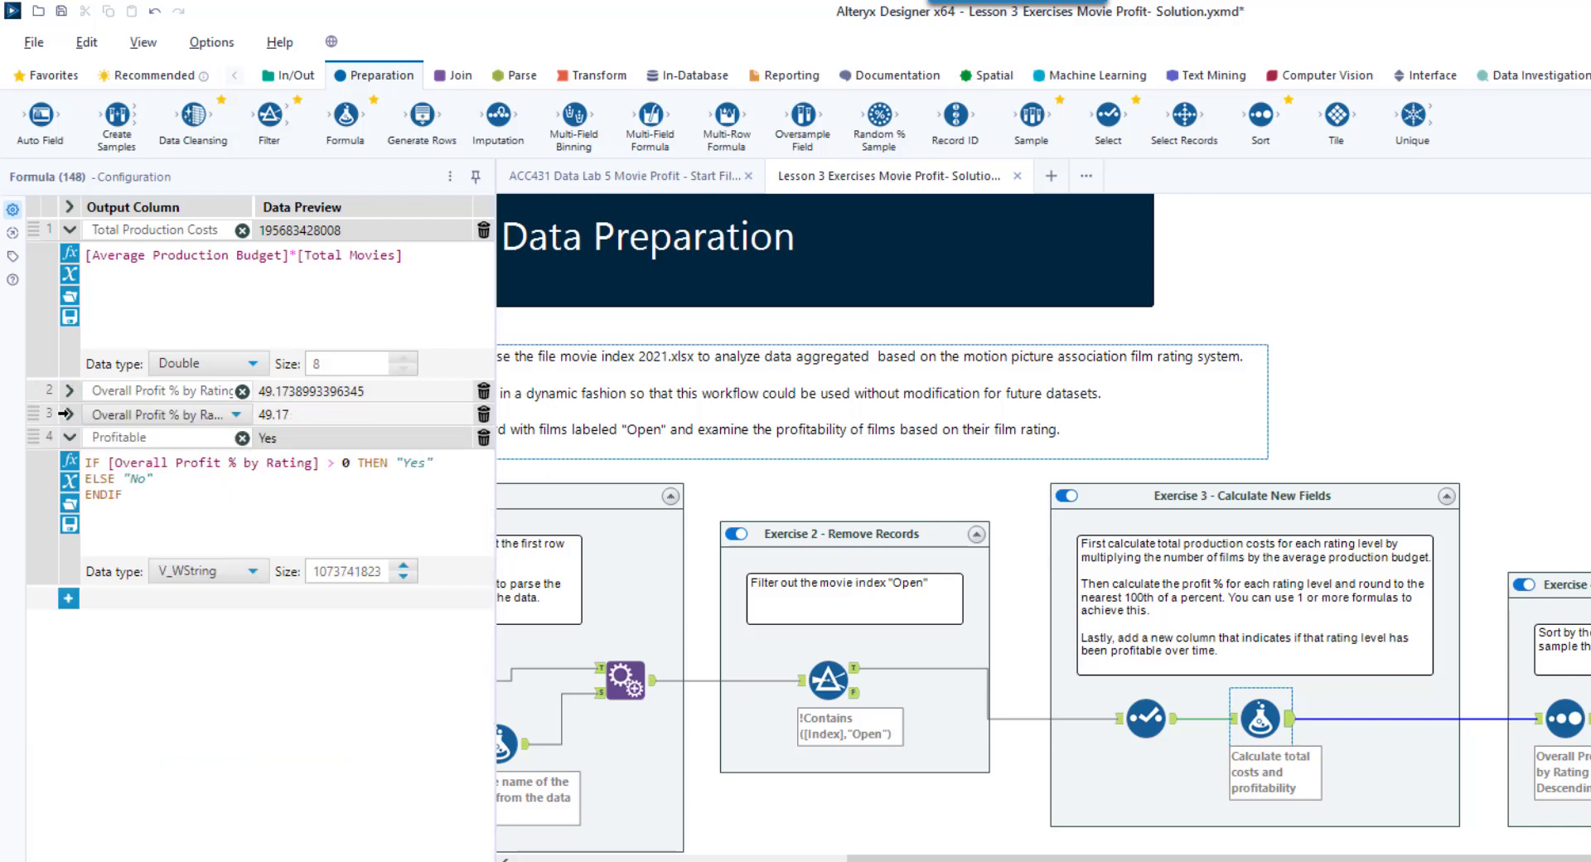
pyautogui.click(65, 436)
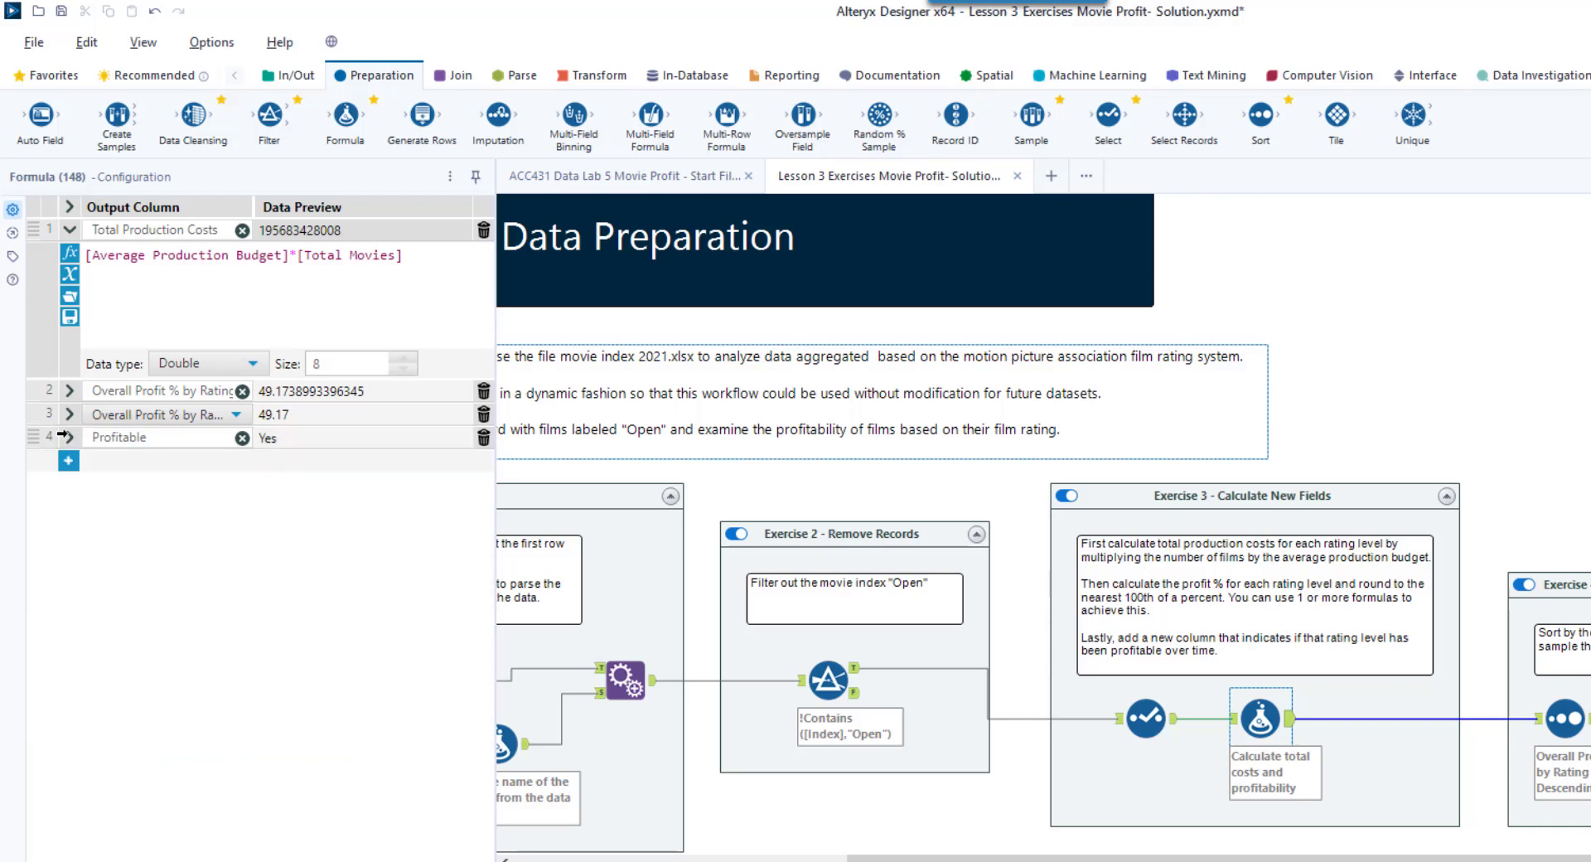
# Step: Return to the Data Lab 5 start-file workflow and review the whole tool chain with the Sample output
pyautogui.click(638, 176)
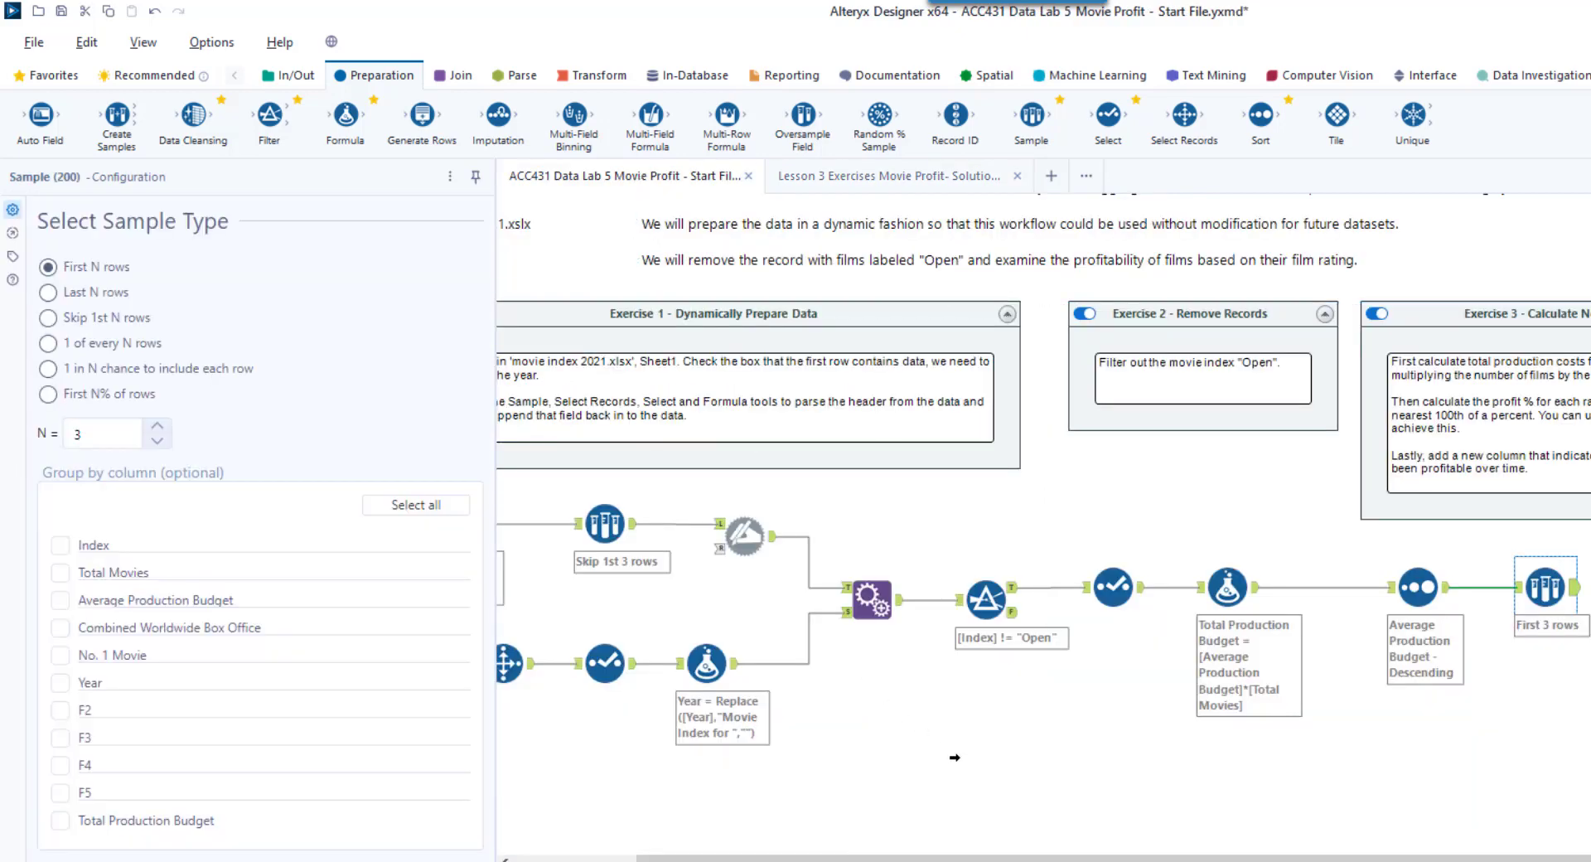
pyautogui.moveTo(953, 858); pyautogui.dragTo(850, 858)
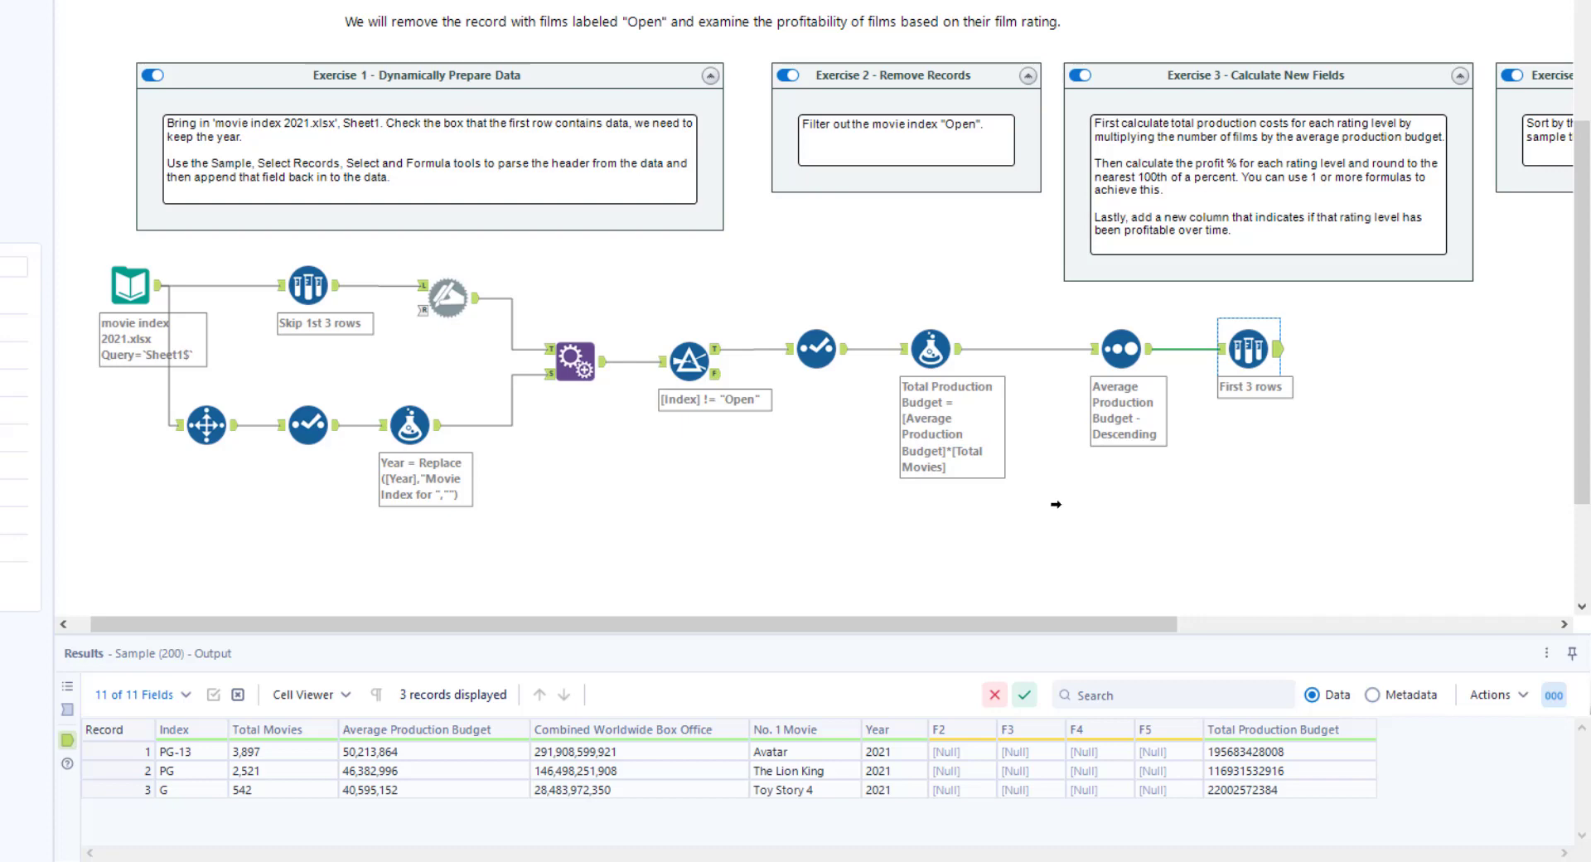
pyautogui.moveTo(1518, 832)
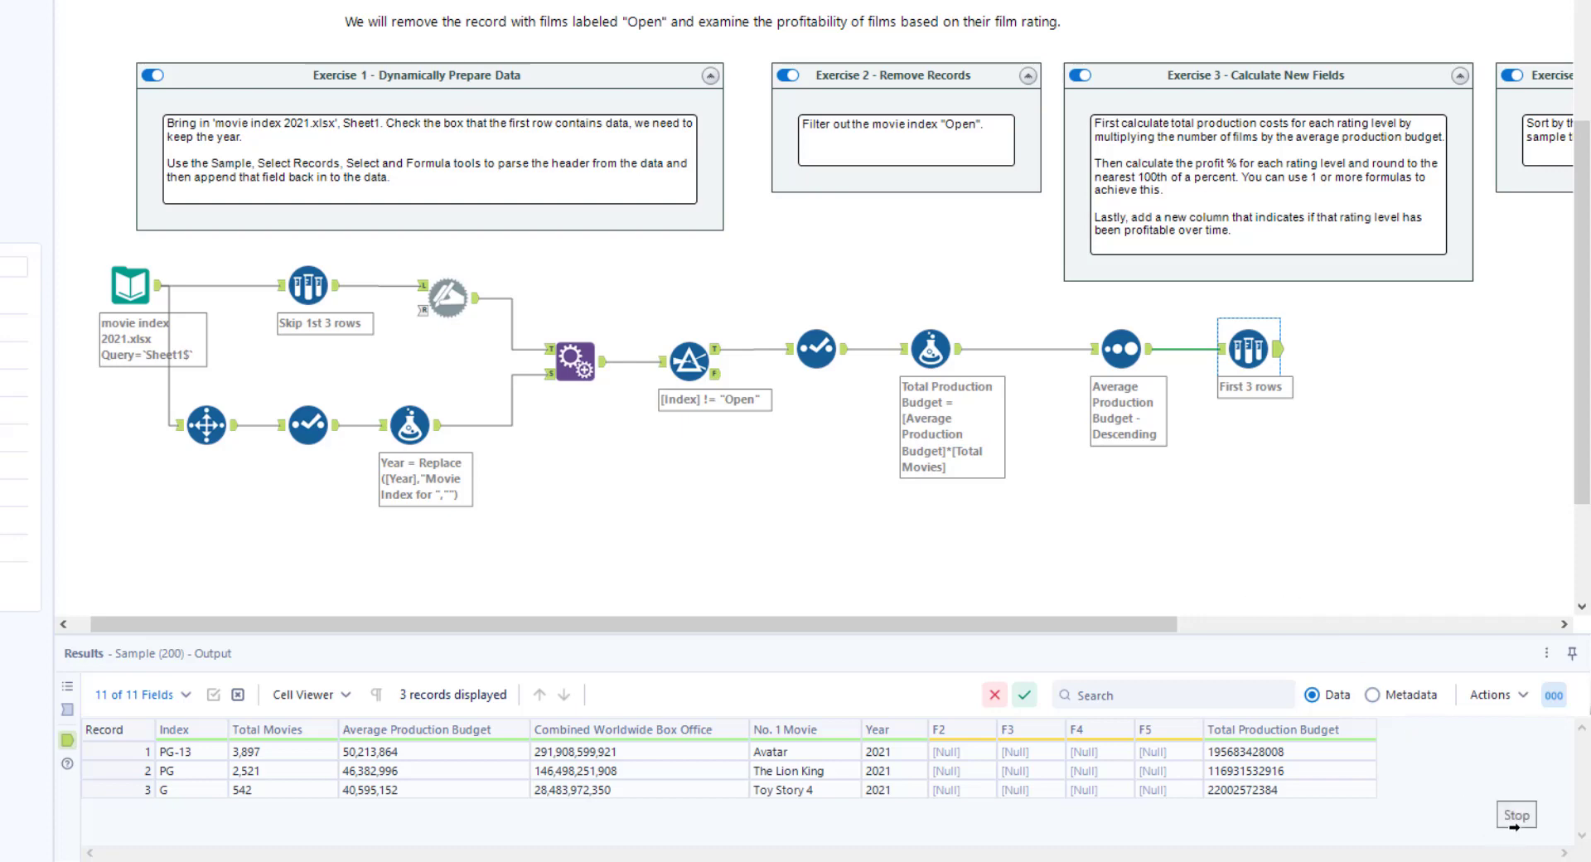